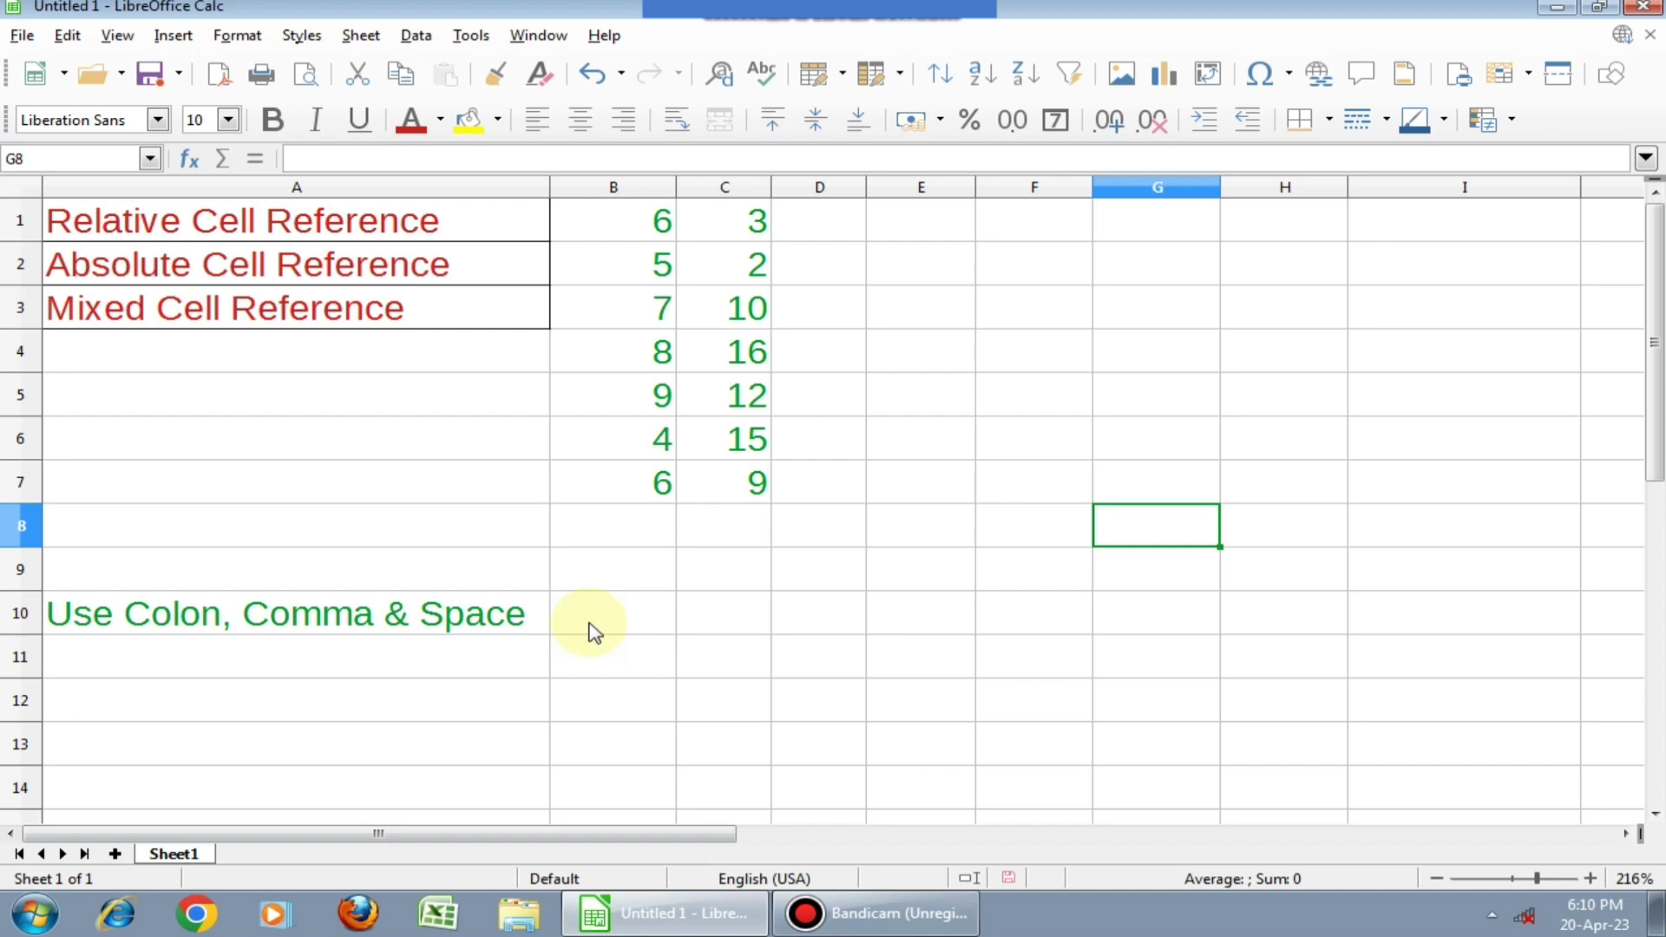
# Enter the relative reference formula =B1+C1 in cell D1
pyautogui.click(851, 232)
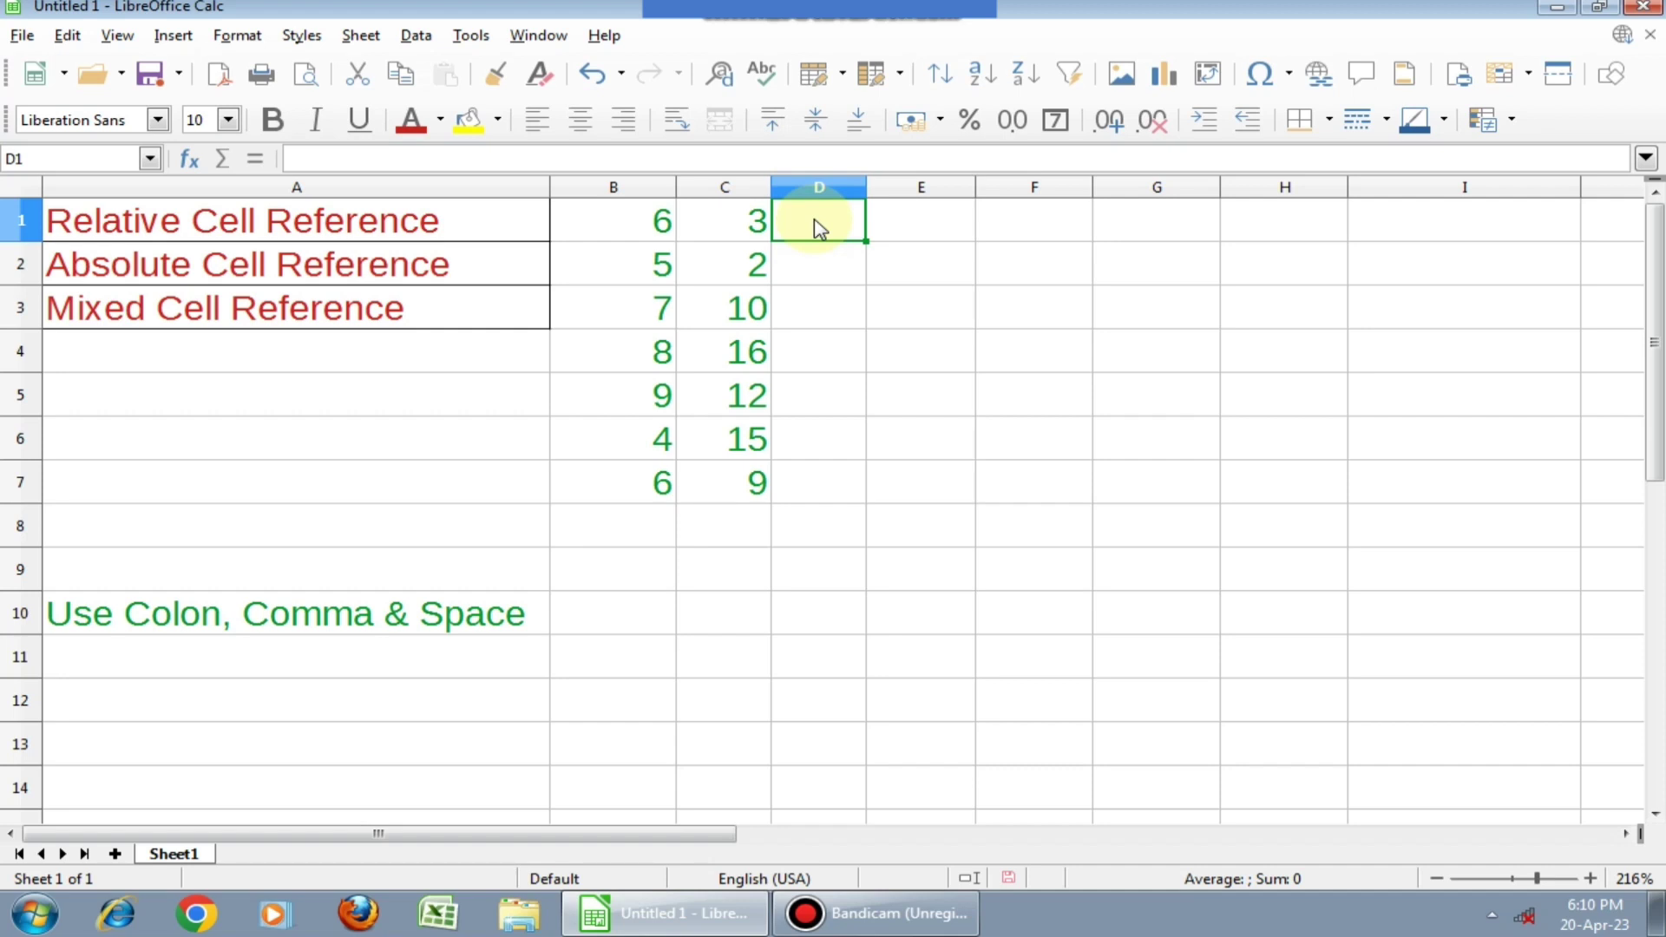
pyautogui.write('=')
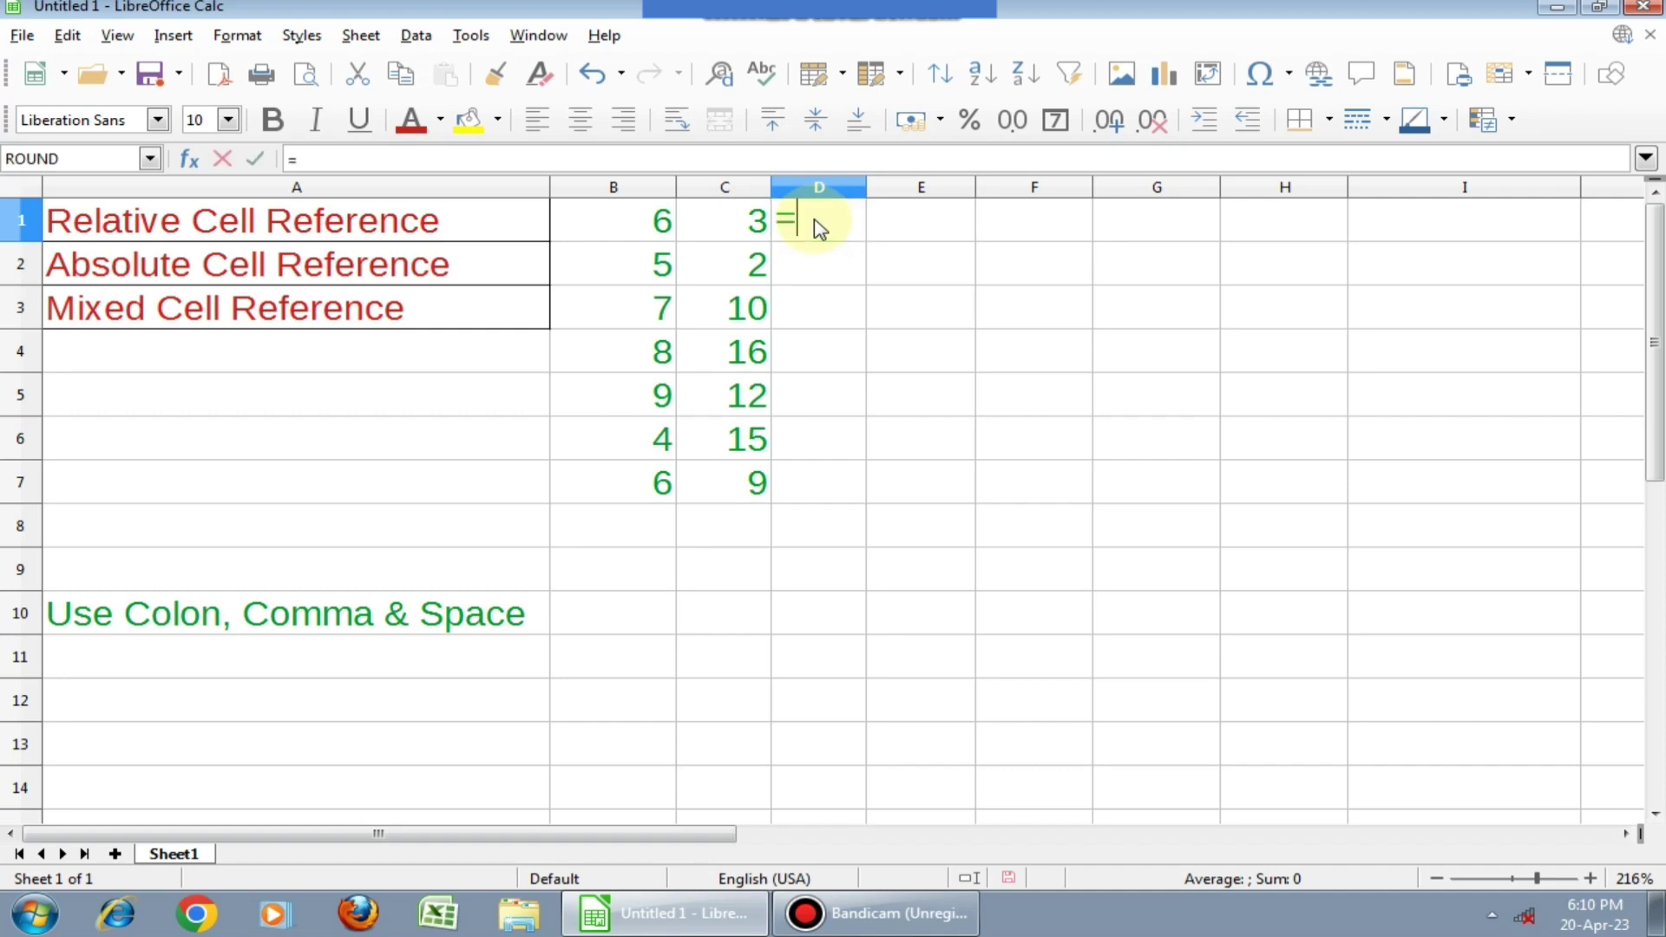
pyautogui.click(631, 231)
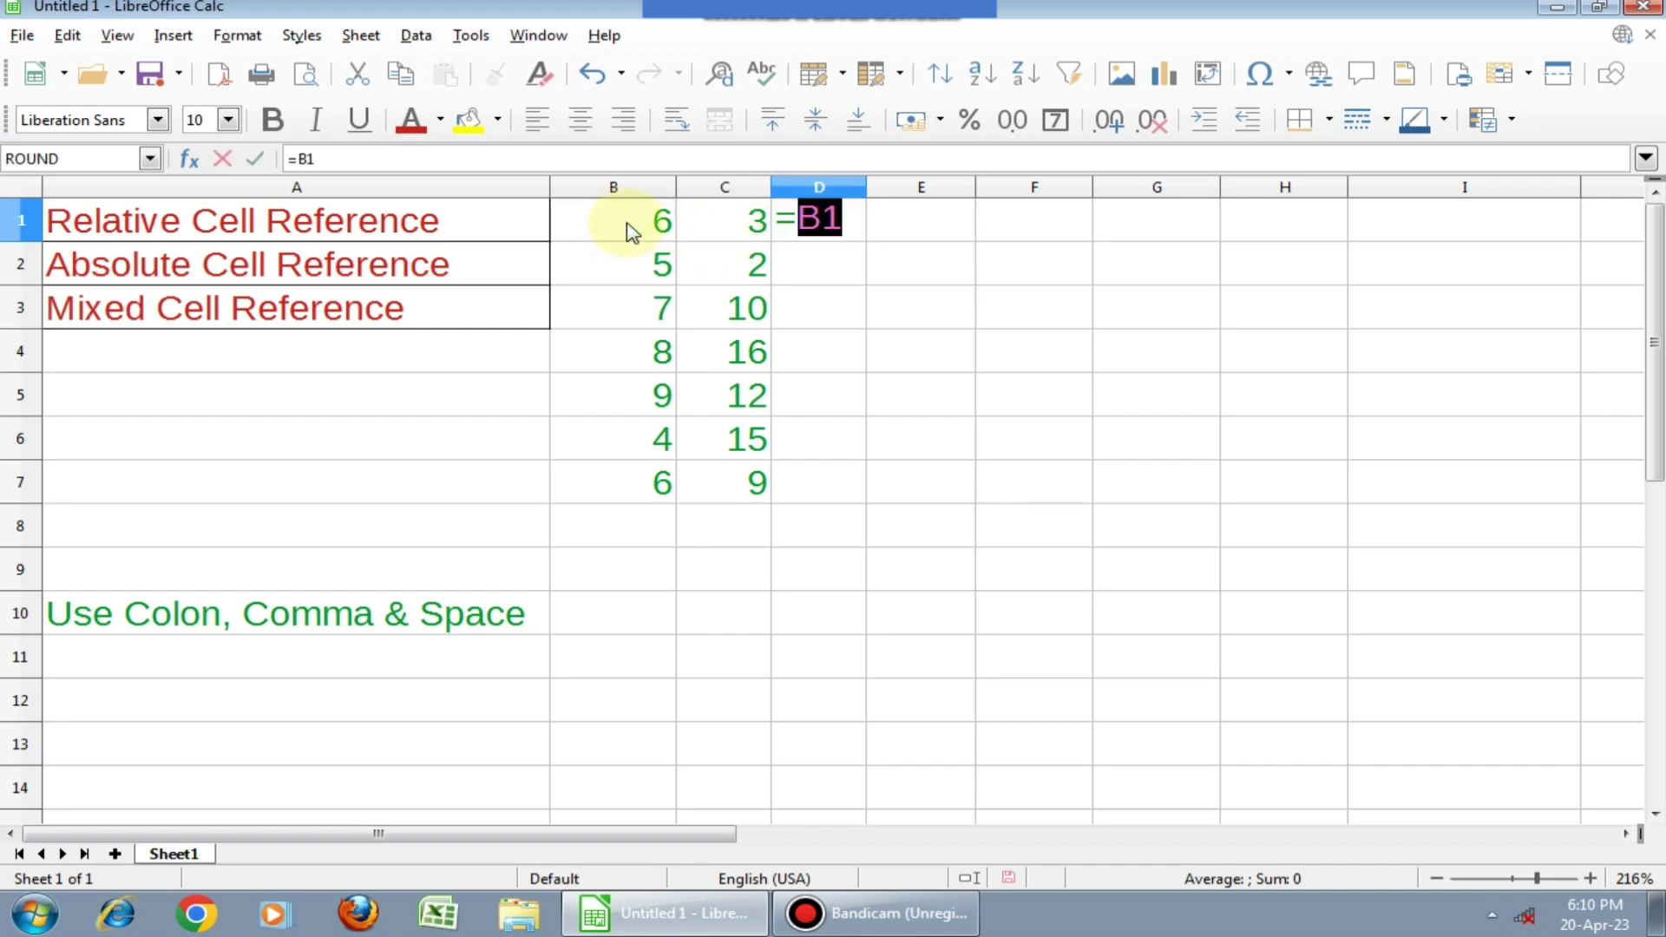
pyautogui.write('+')
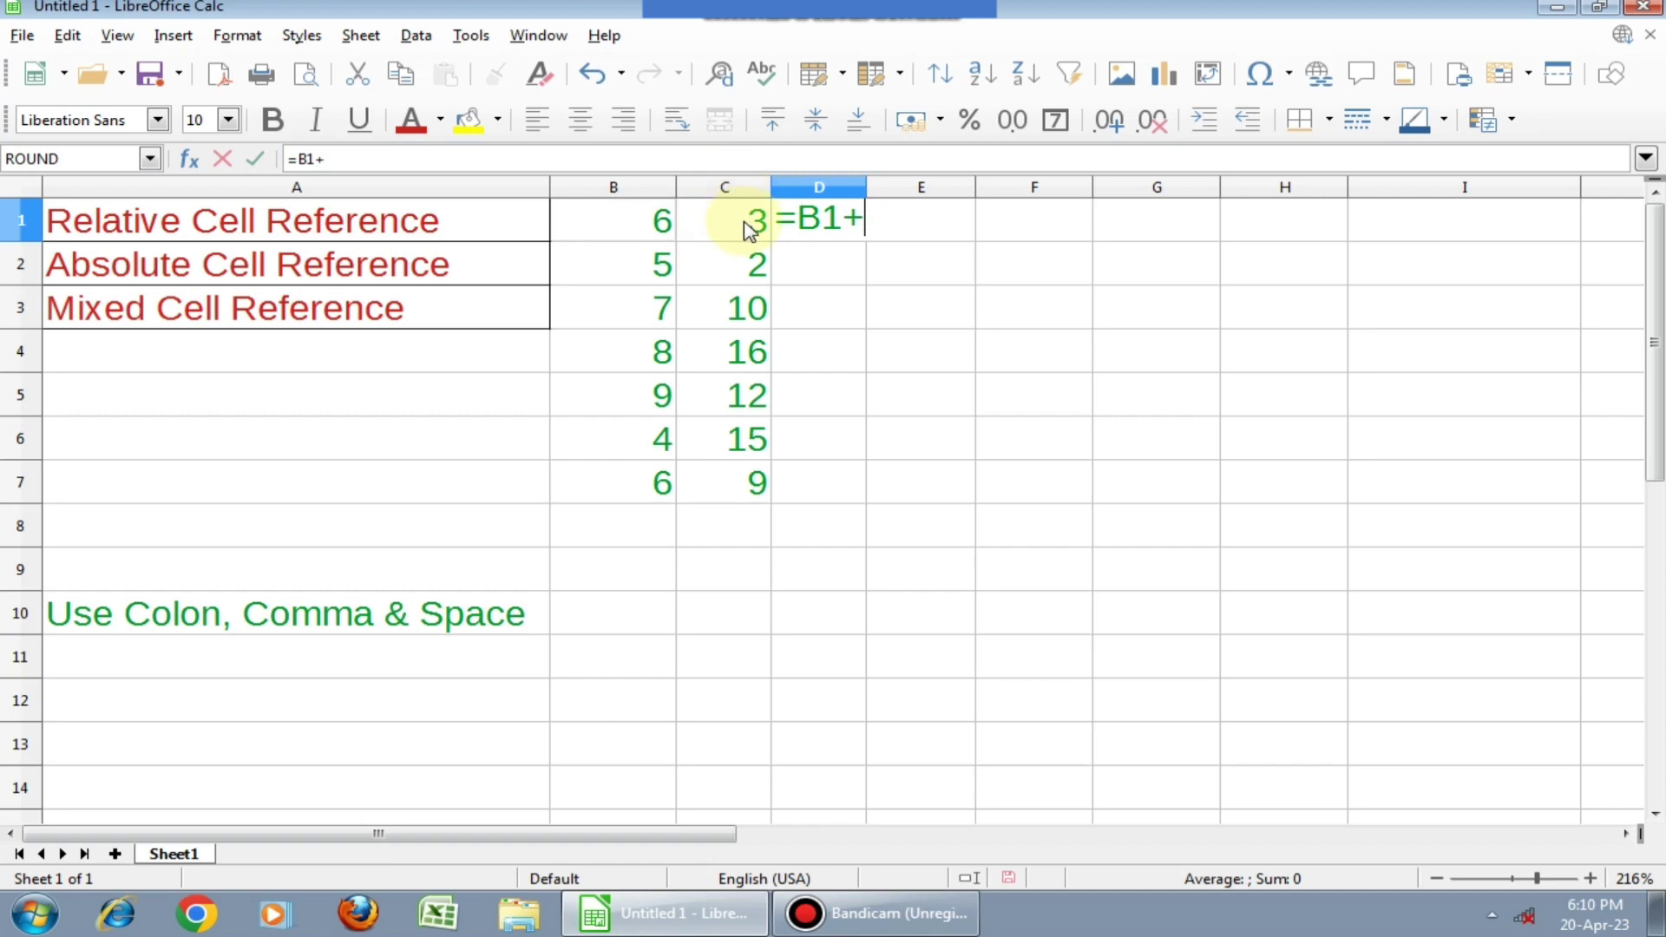
pyautogui.click(748, 231)
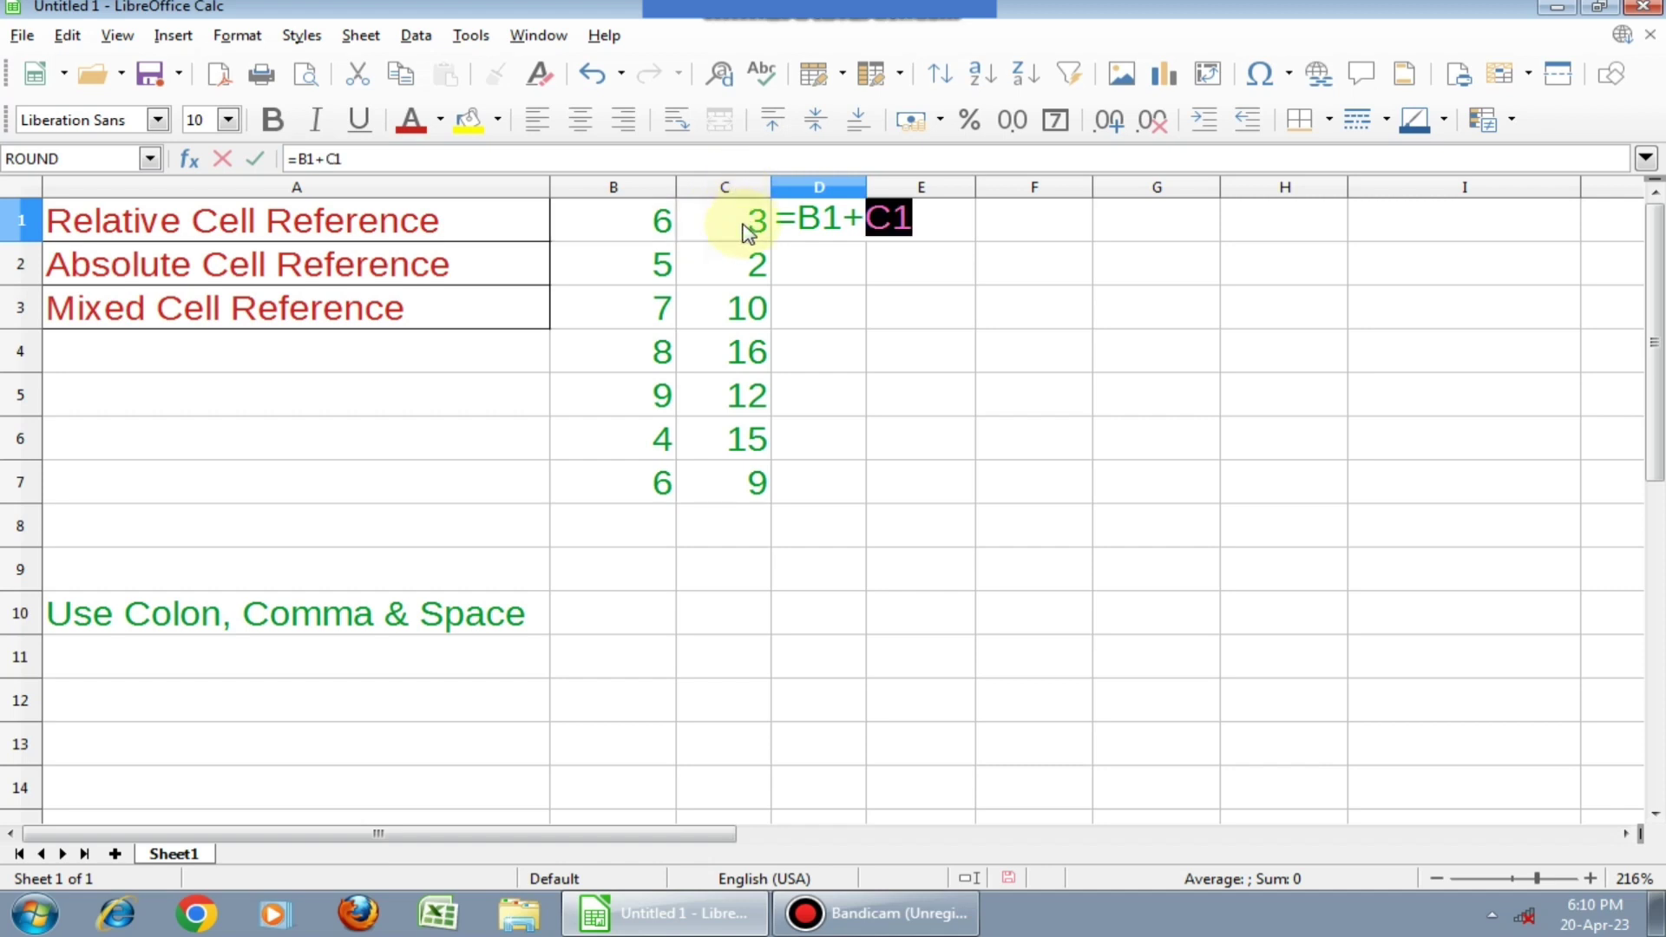
pyautogui.press('Return')
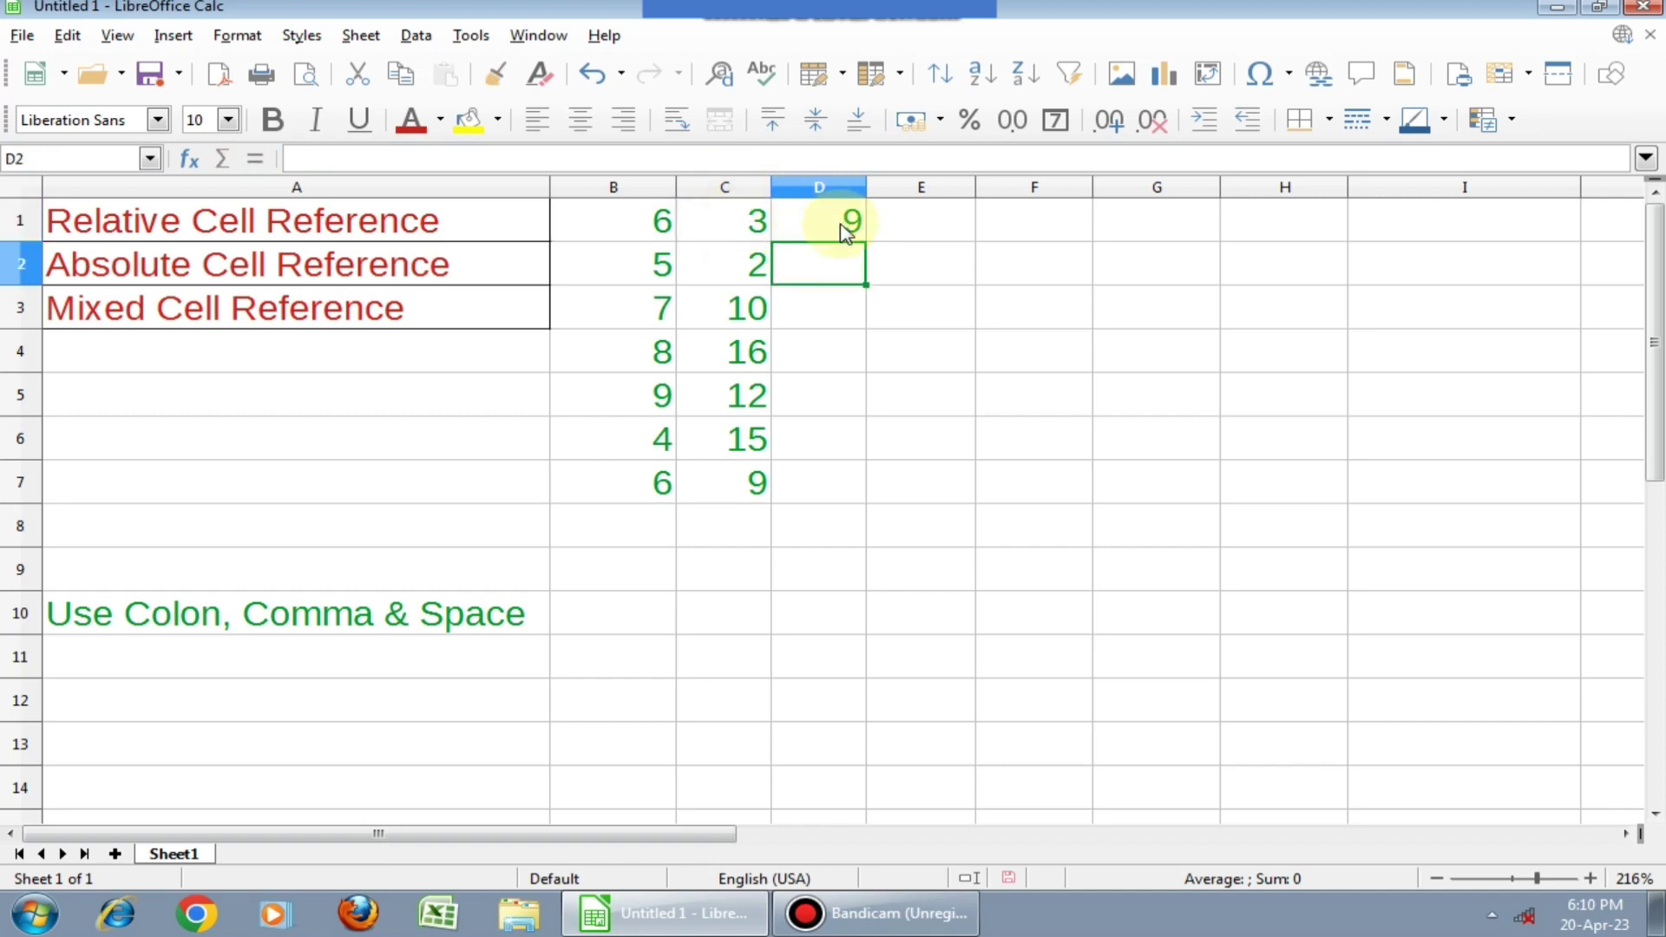
# Fill the D1 formula across row 1 to H1 and inspect the formula copied into H1
pyautogui.click(846, 230)
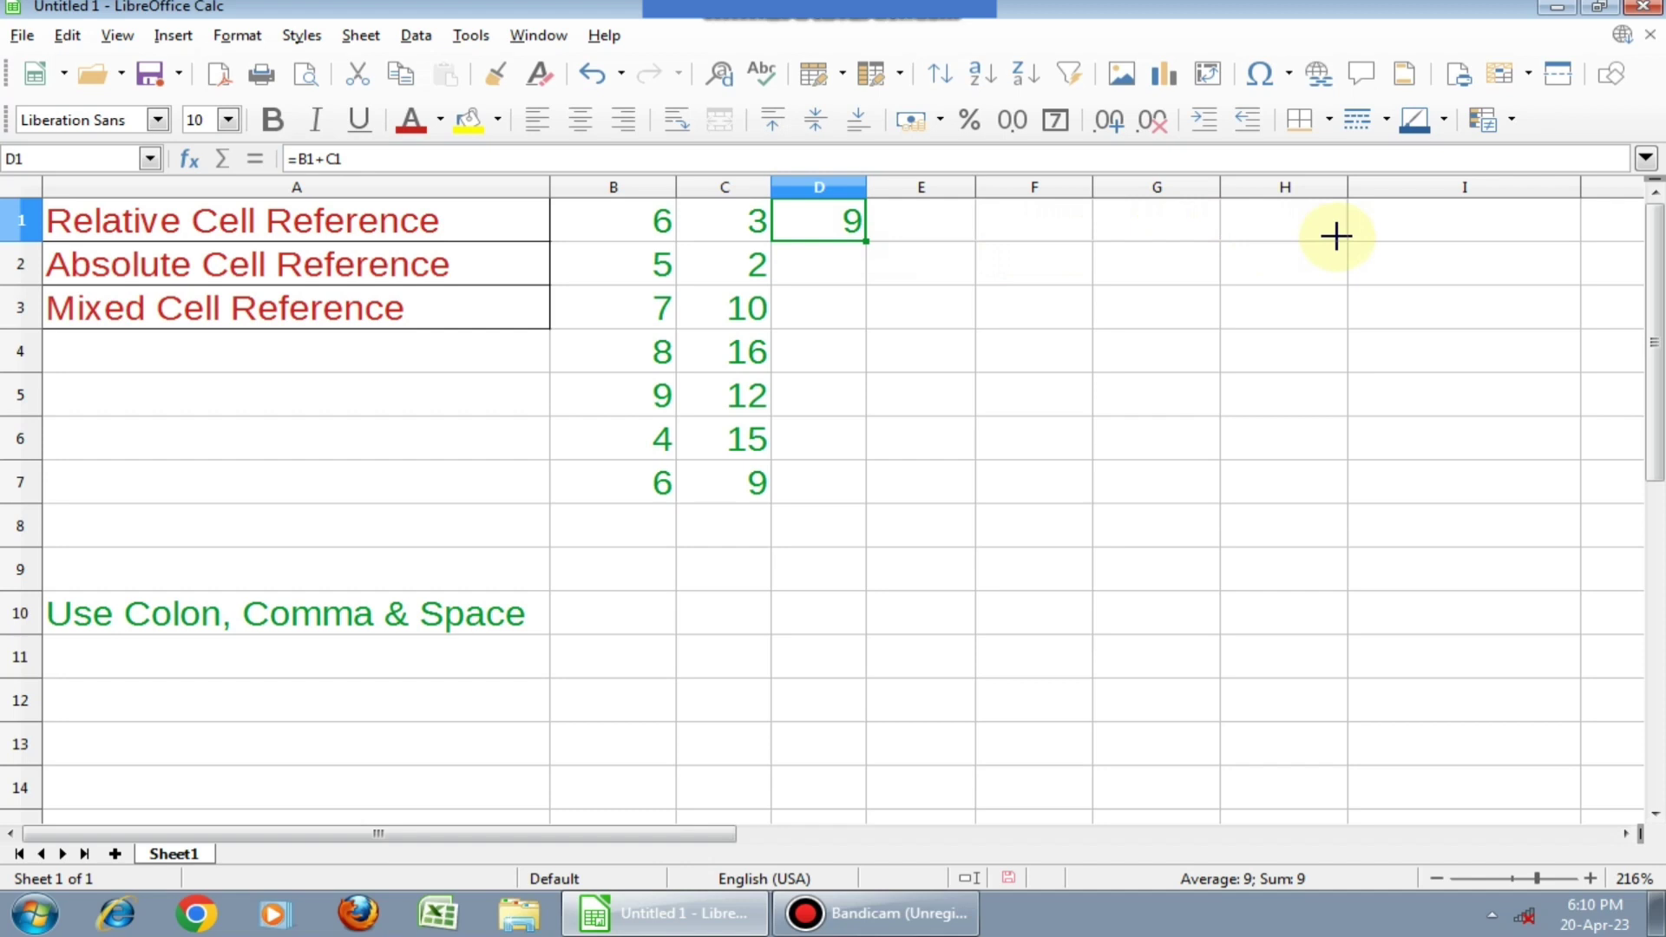
pyautogui.moveTo(1336, 236); pyautogui.dragTo(1341, 240)
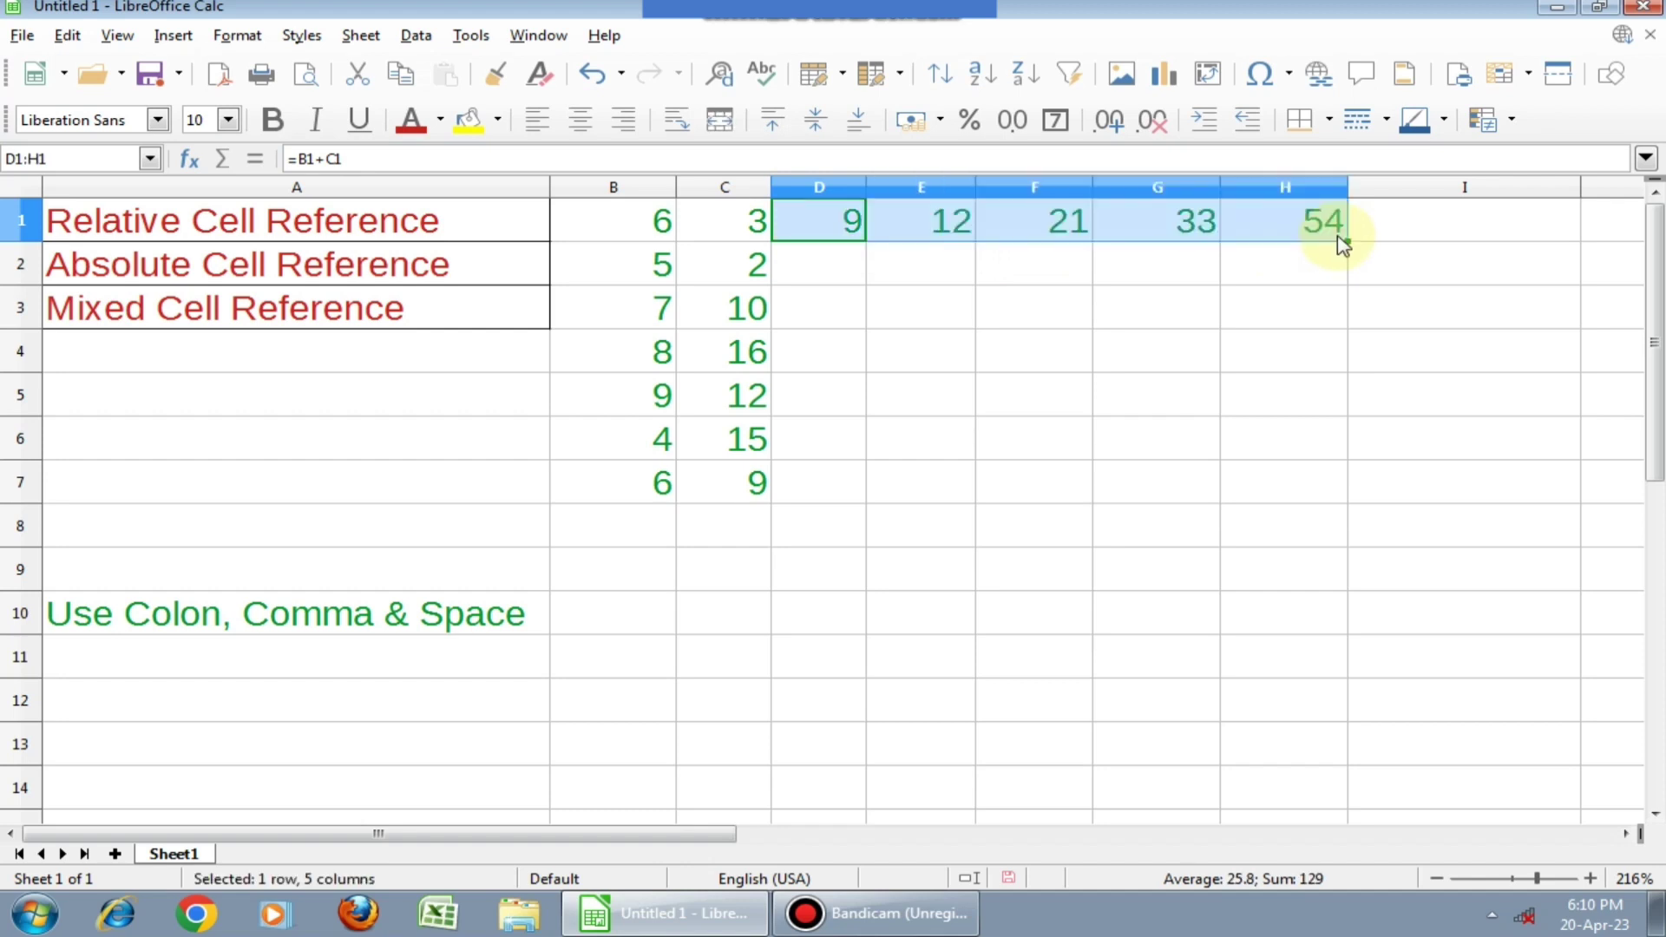
pyautogui.doubleClick(1289, 223)
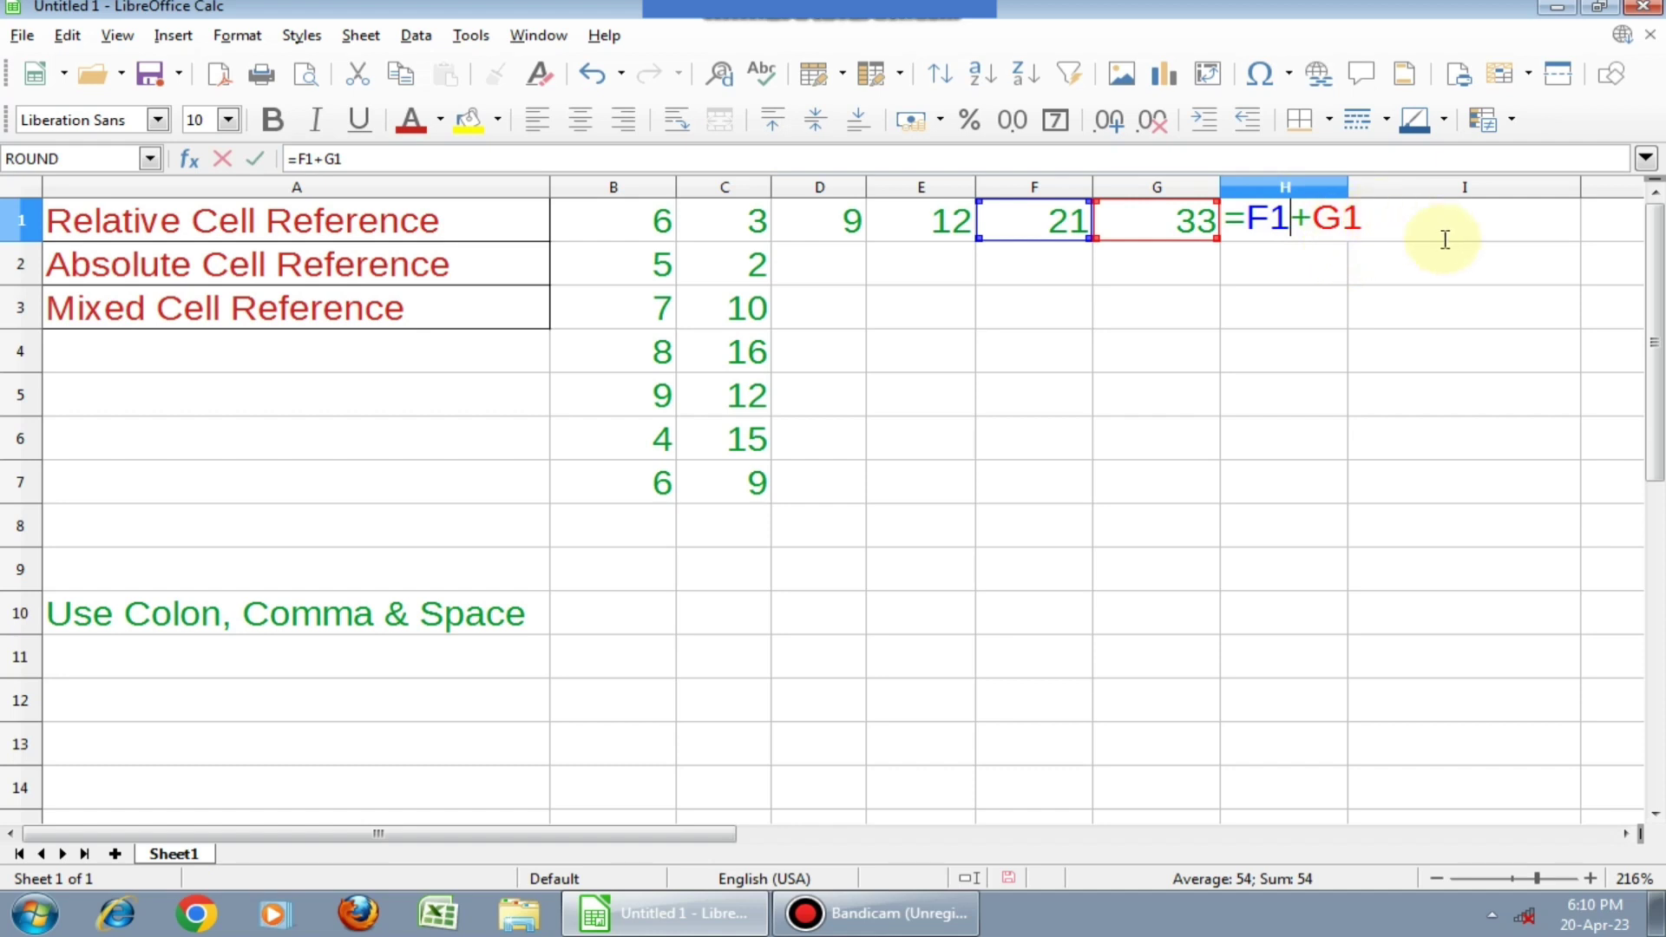
pyautogui.click(1331, 253)
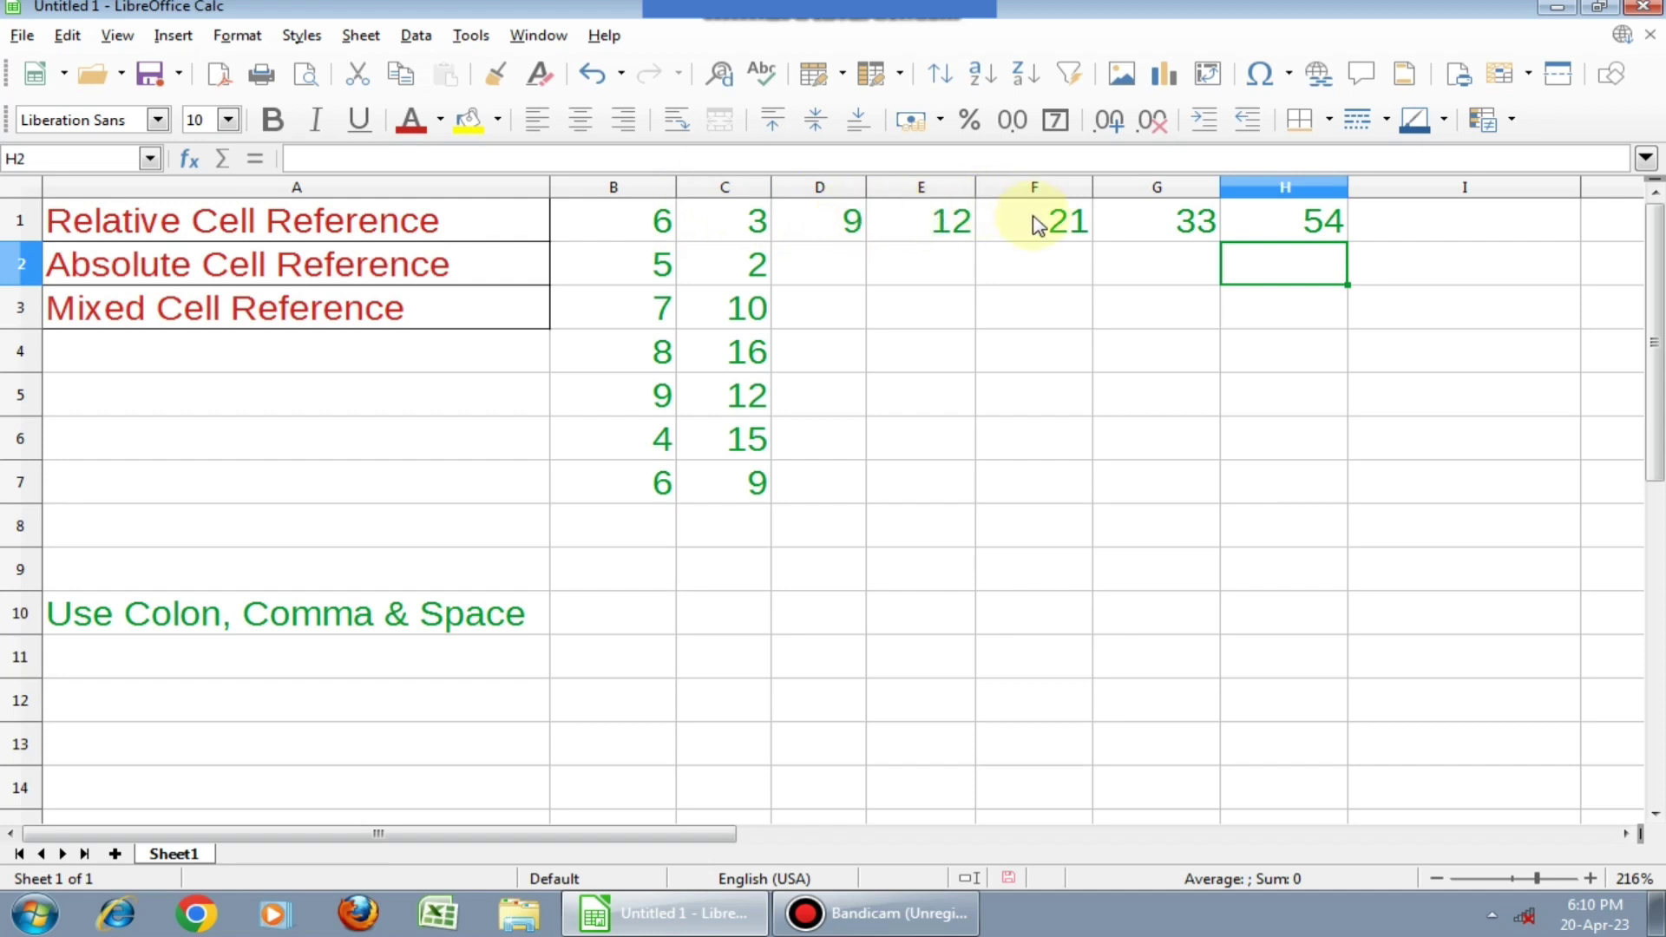
# Fill the relative formula in D1 down column D to D7
pyautogui.click(840, 230)
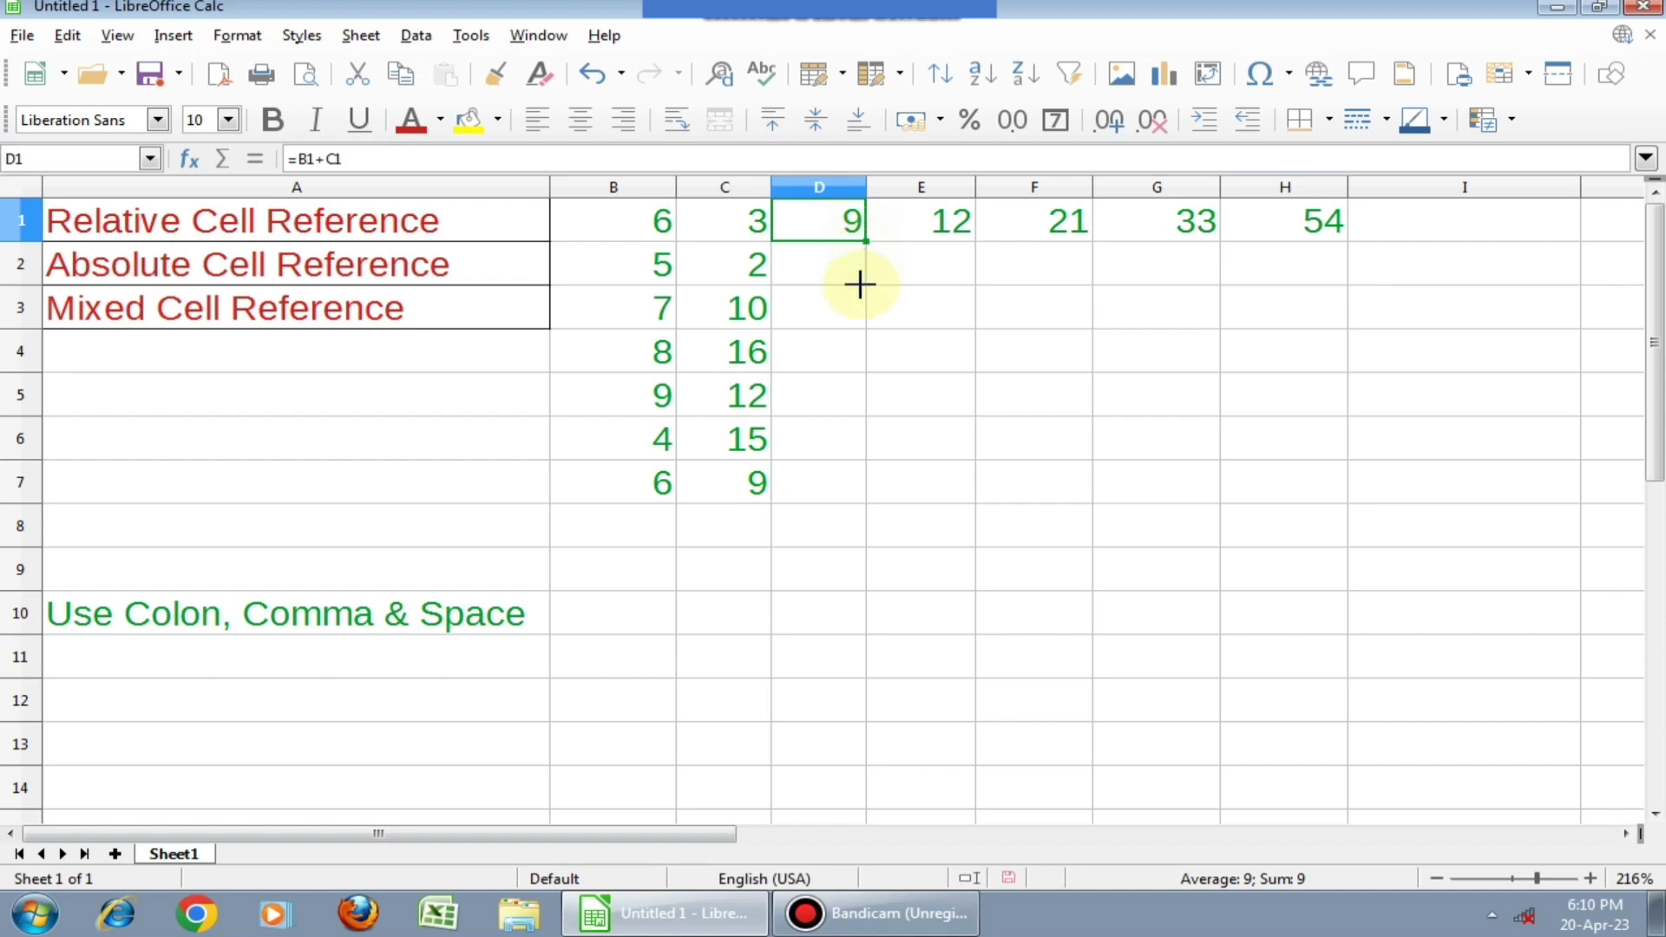
pyautogui.moveTo(836, 500); pyautogui.dragTo(856, 491)
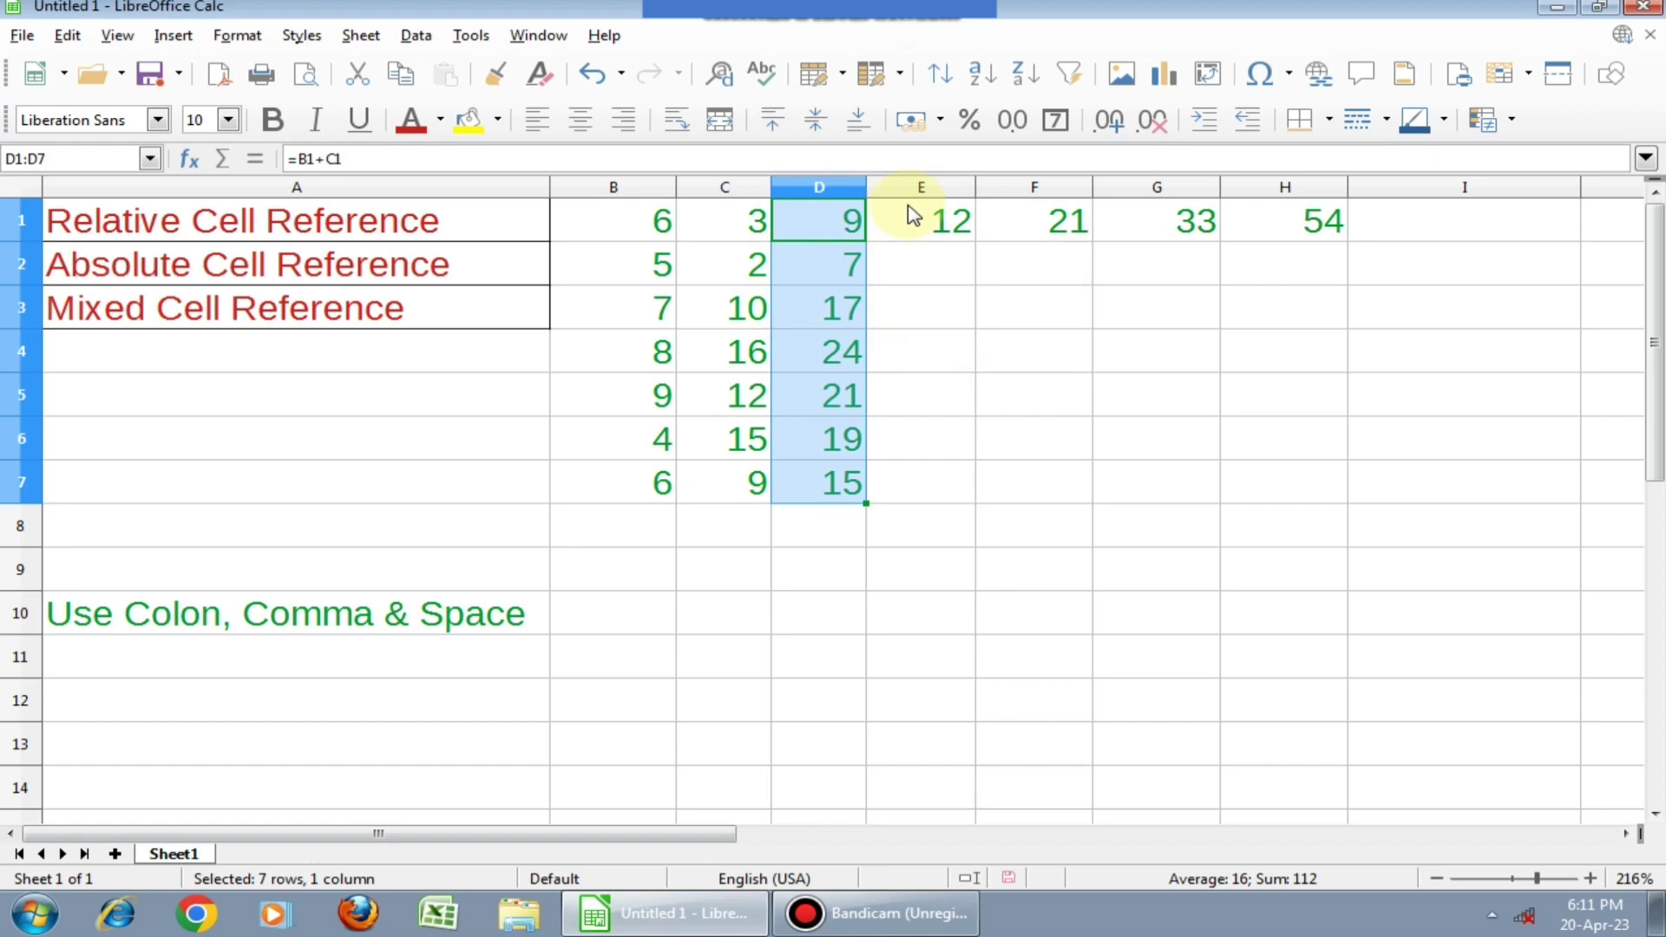
pyautogui.click(1228, 359)
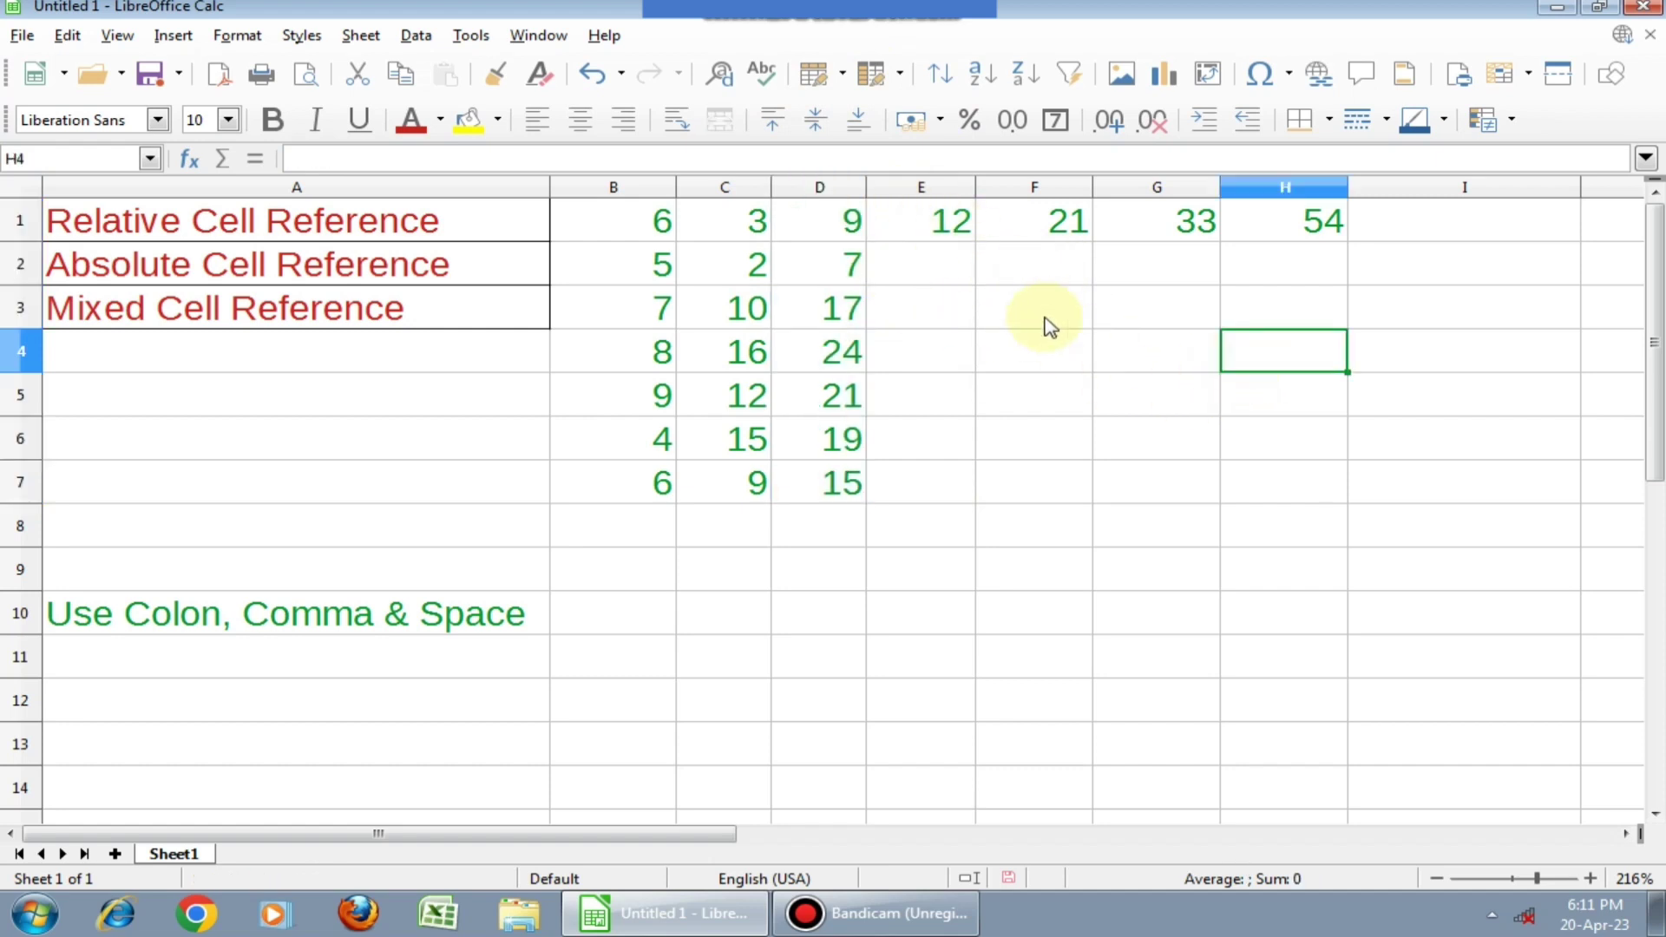
# Clear the contents of range D1:H8
pyautogui.moveTo(859, 241); pyautogui.dragTo(1310, 529)
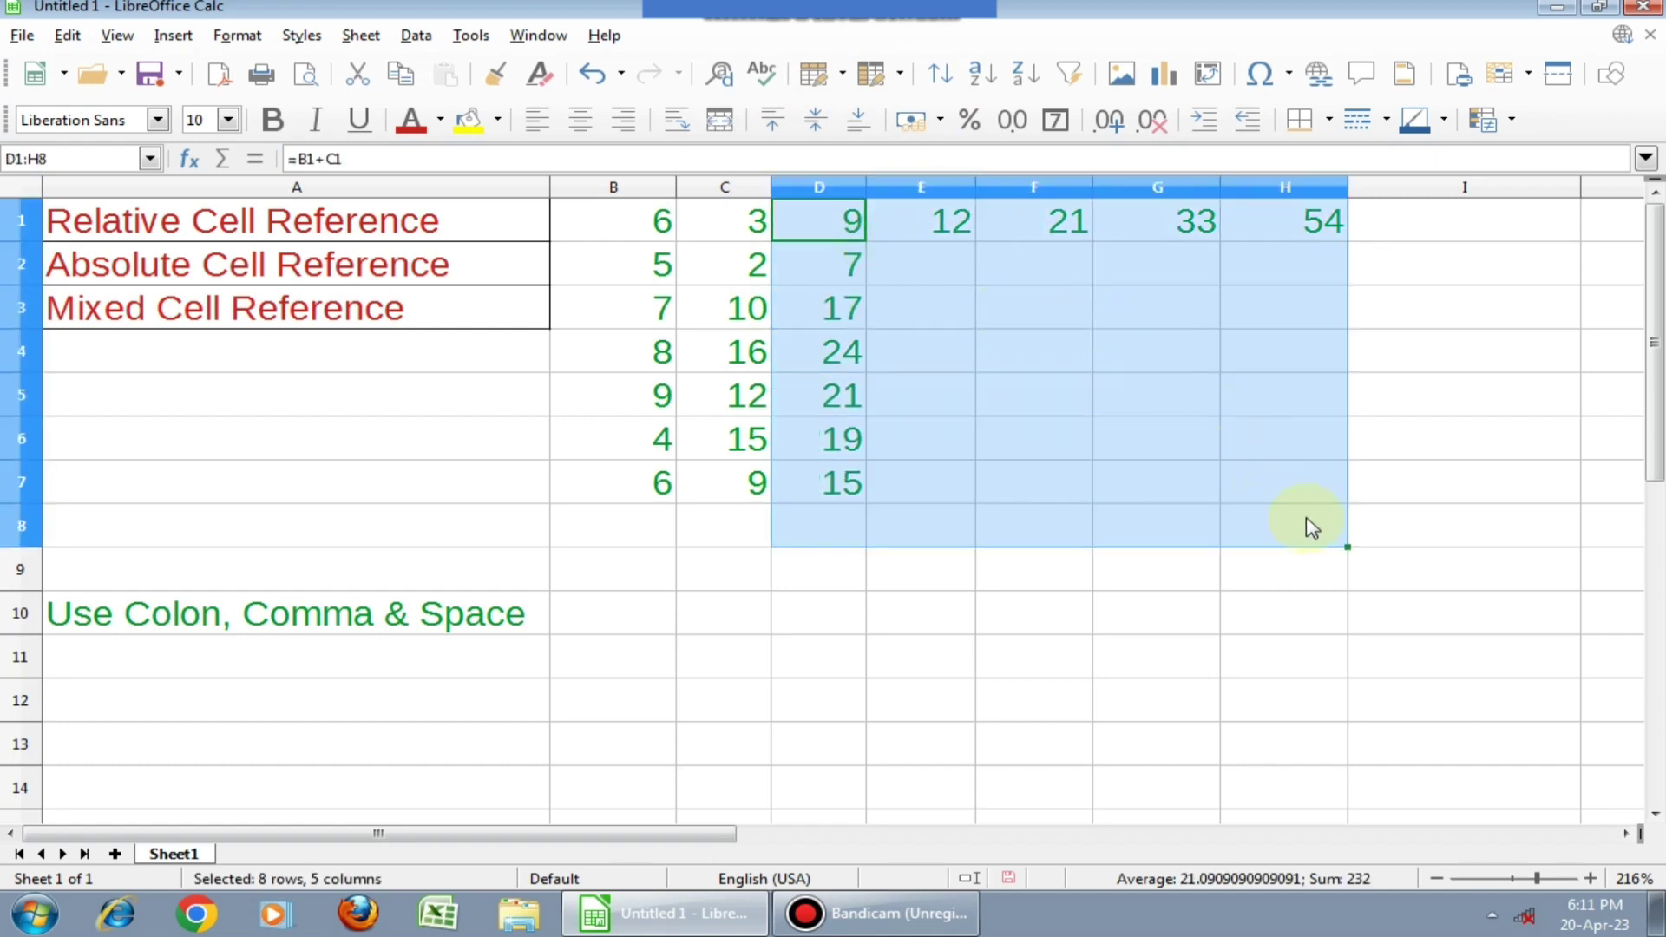
pyautogui.press('Delete')
pyautogui.click(849, 191)
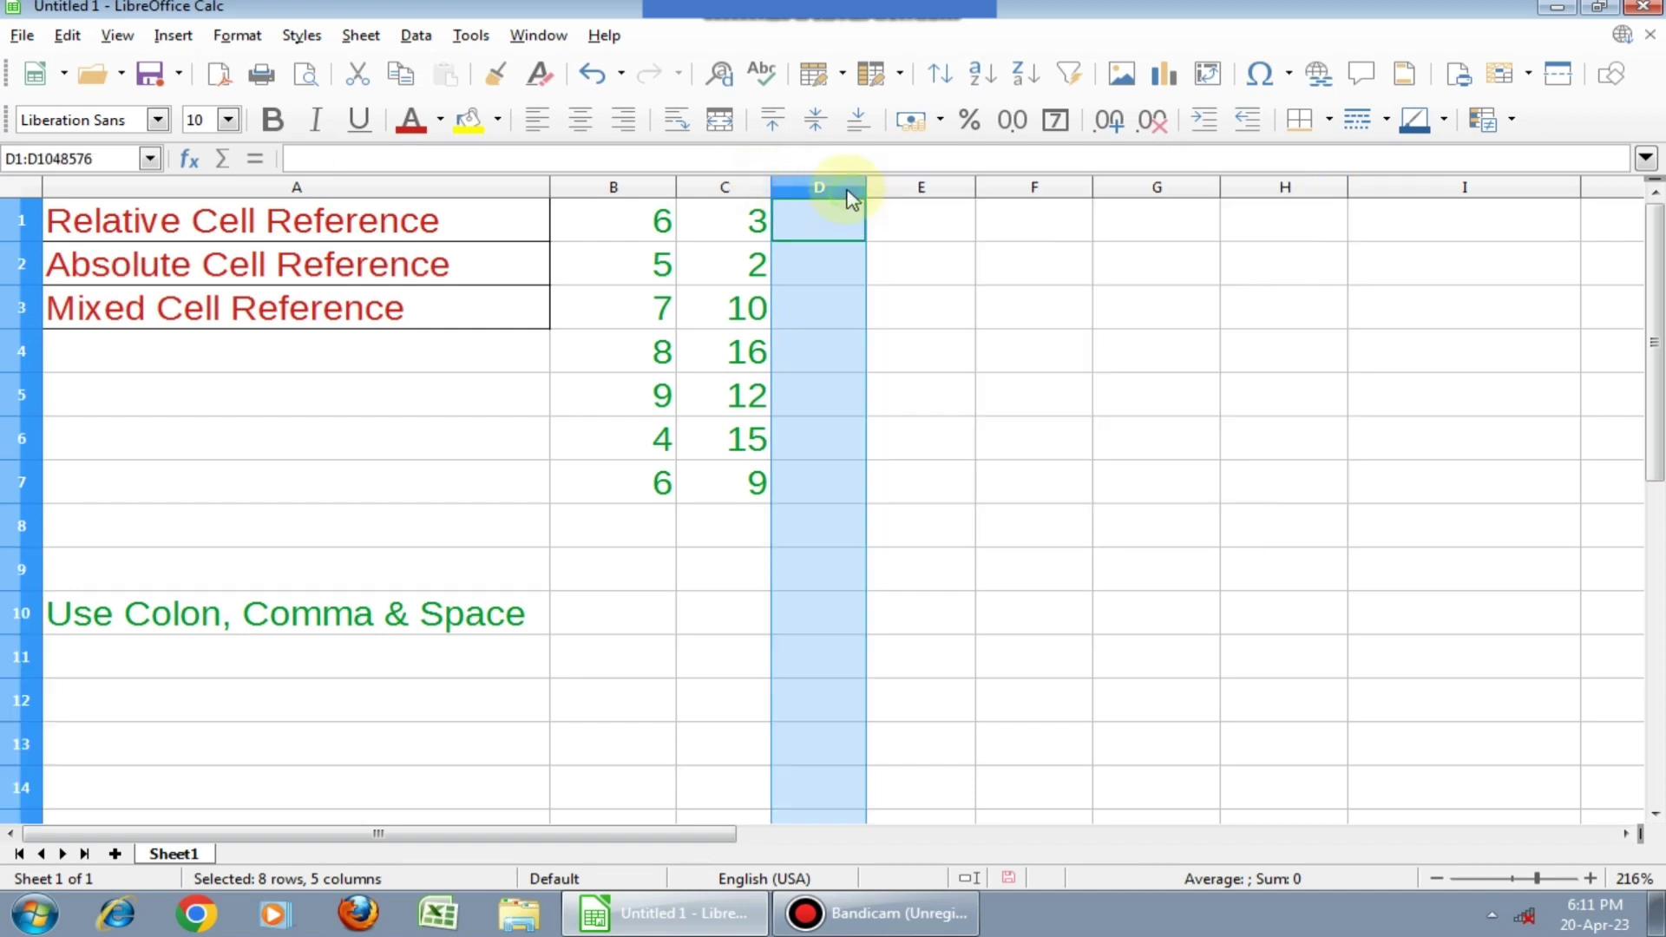
# Enter the absolute reference formula =$B$1+$C$1 in cell D1
pyautogui.click(832, 221)
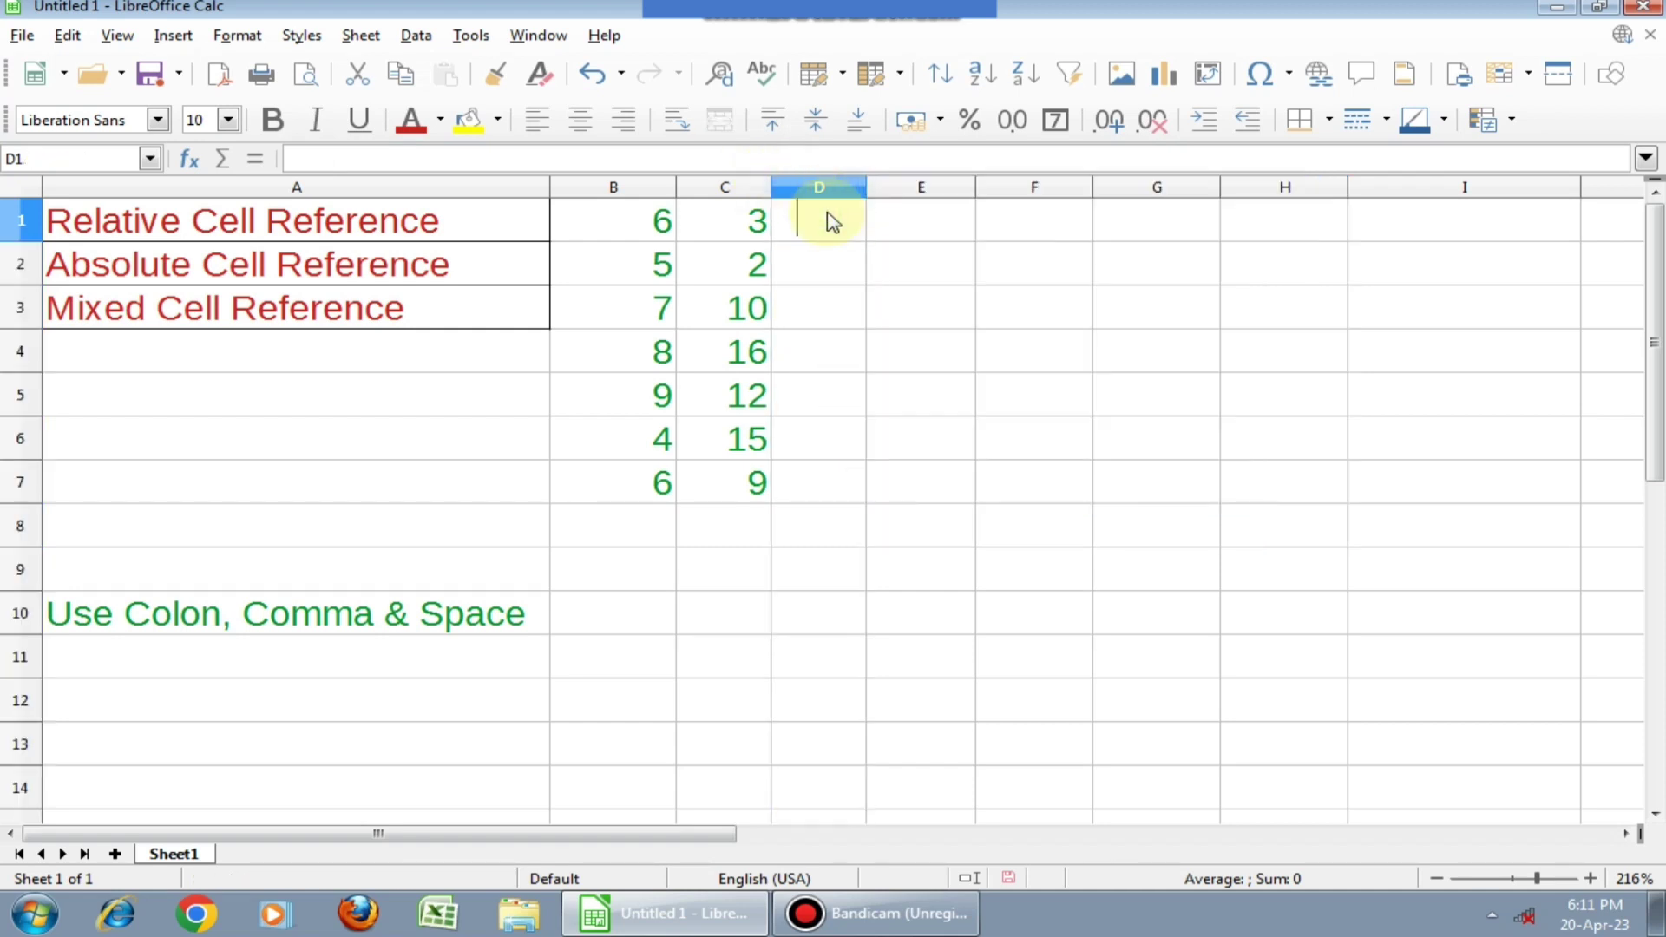
pyautogui.write('=')
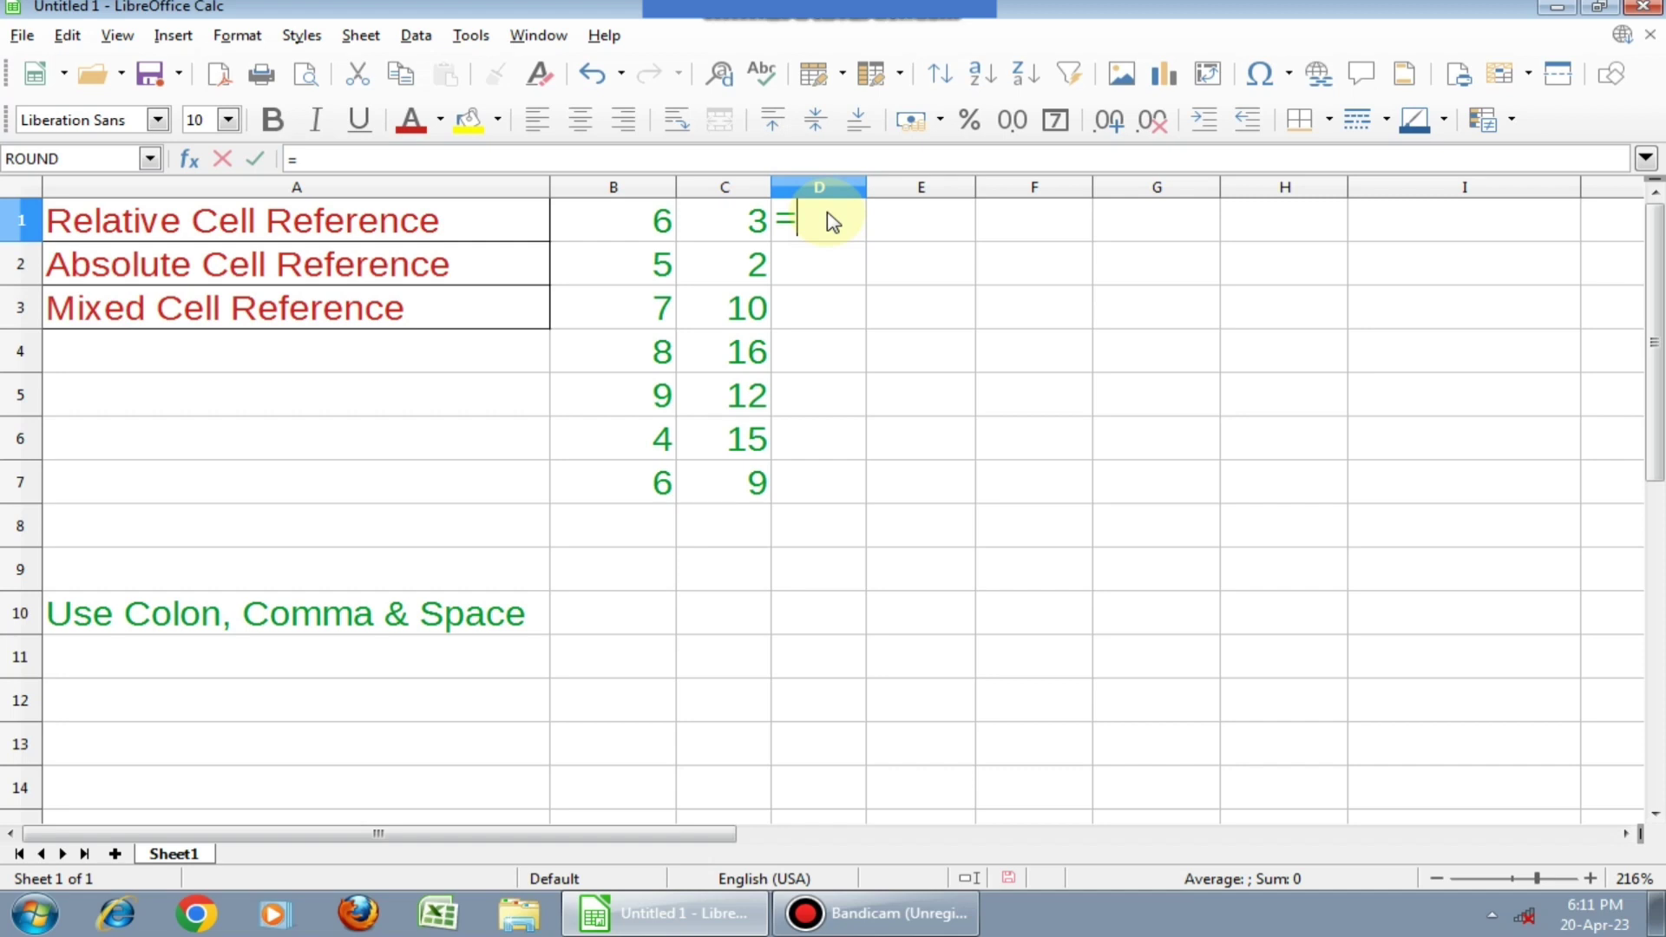
pyautogui.write('$b')
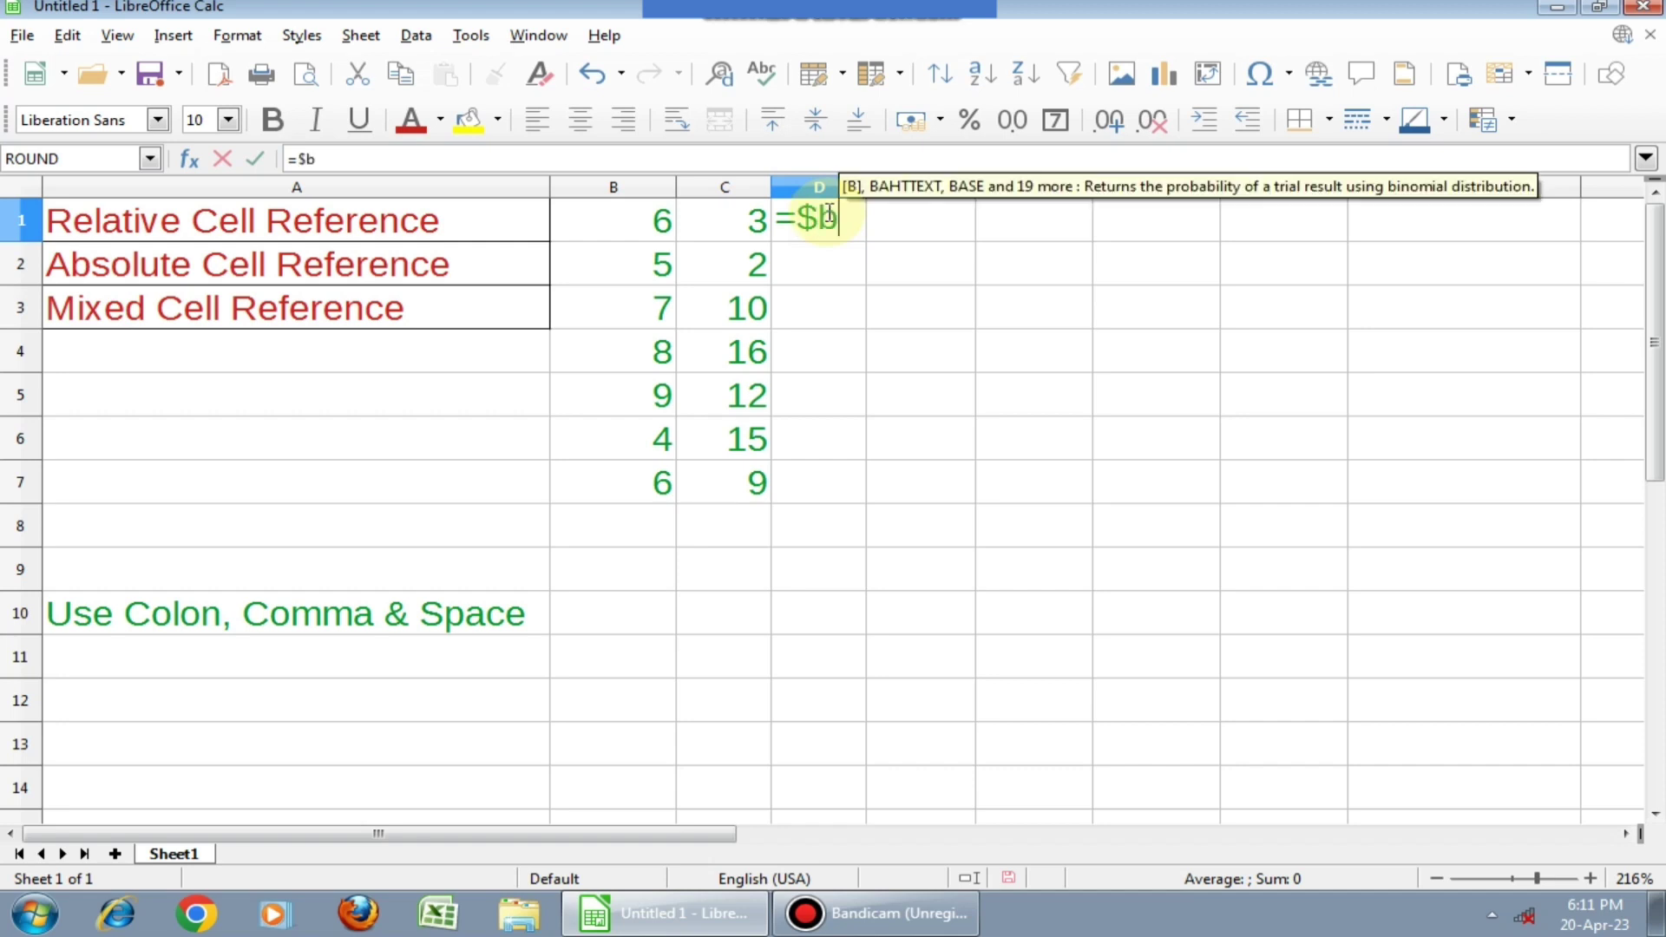
pyautogui.write('$1')
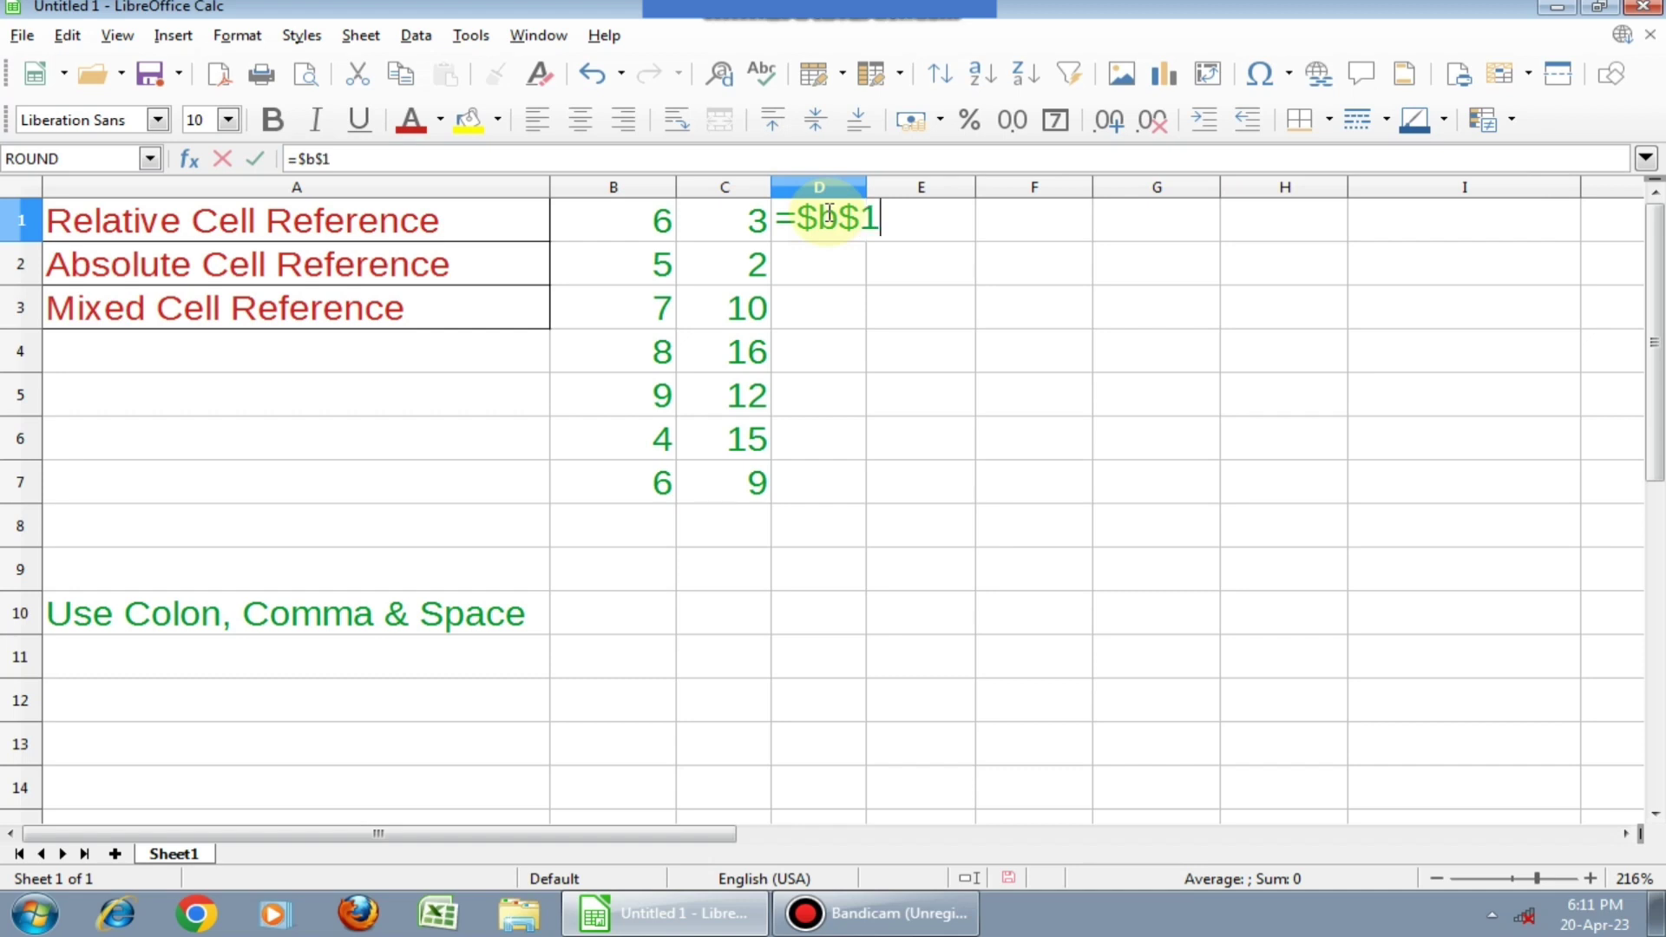
pyautogui.write('+$c$')
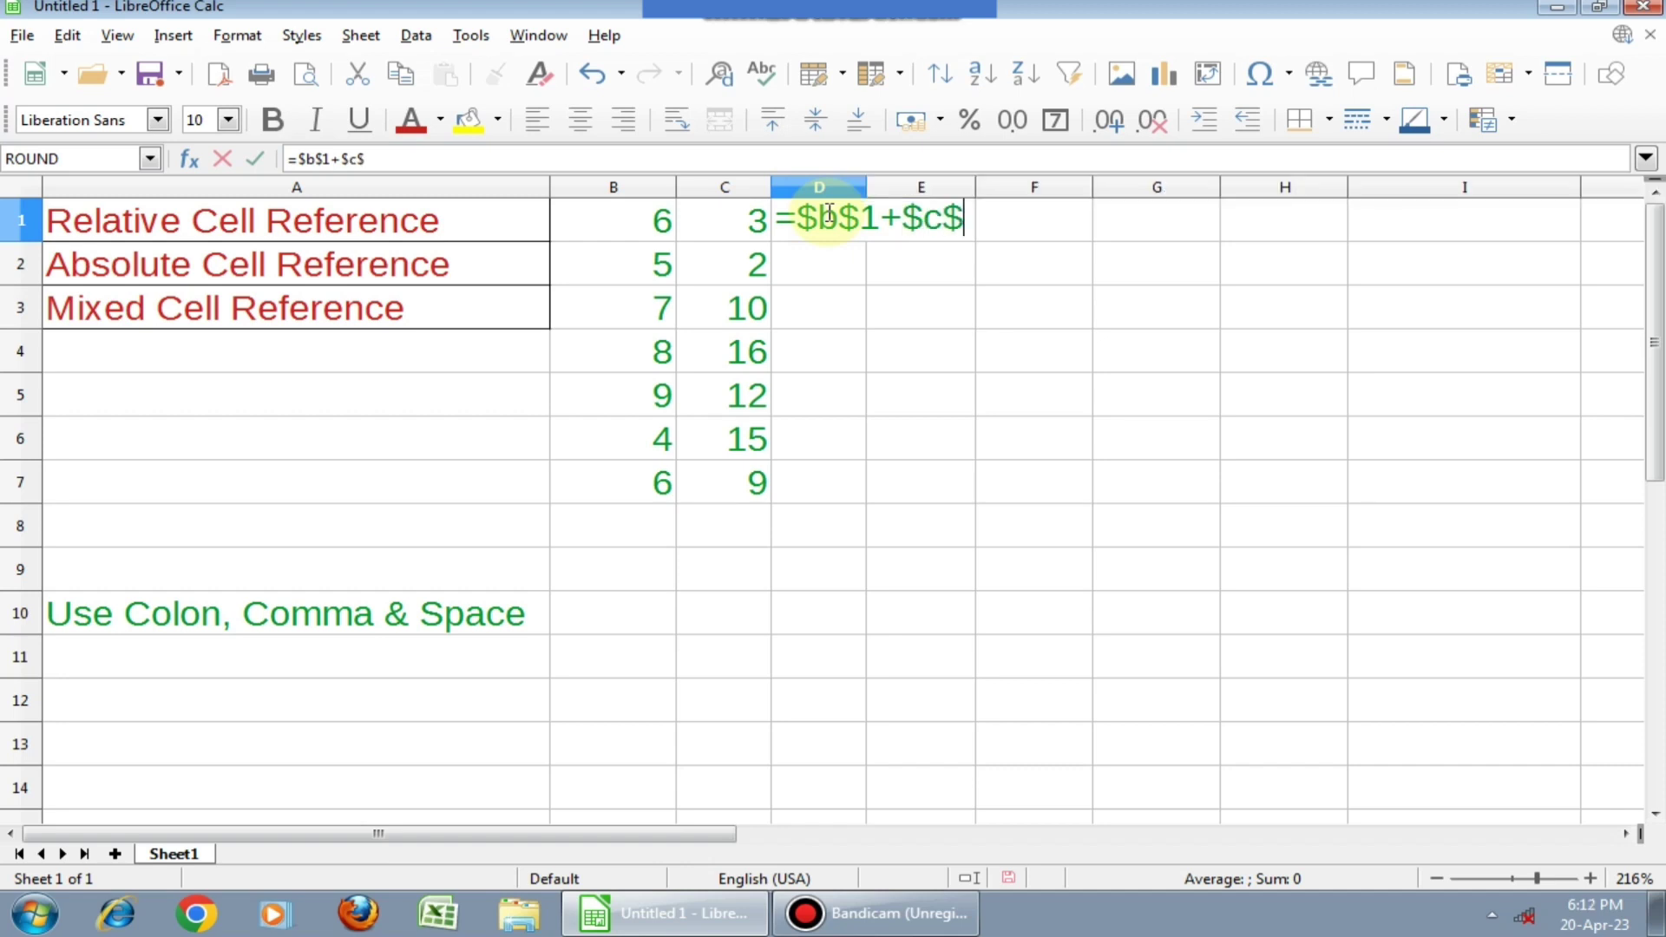
pyautogui.write('1')
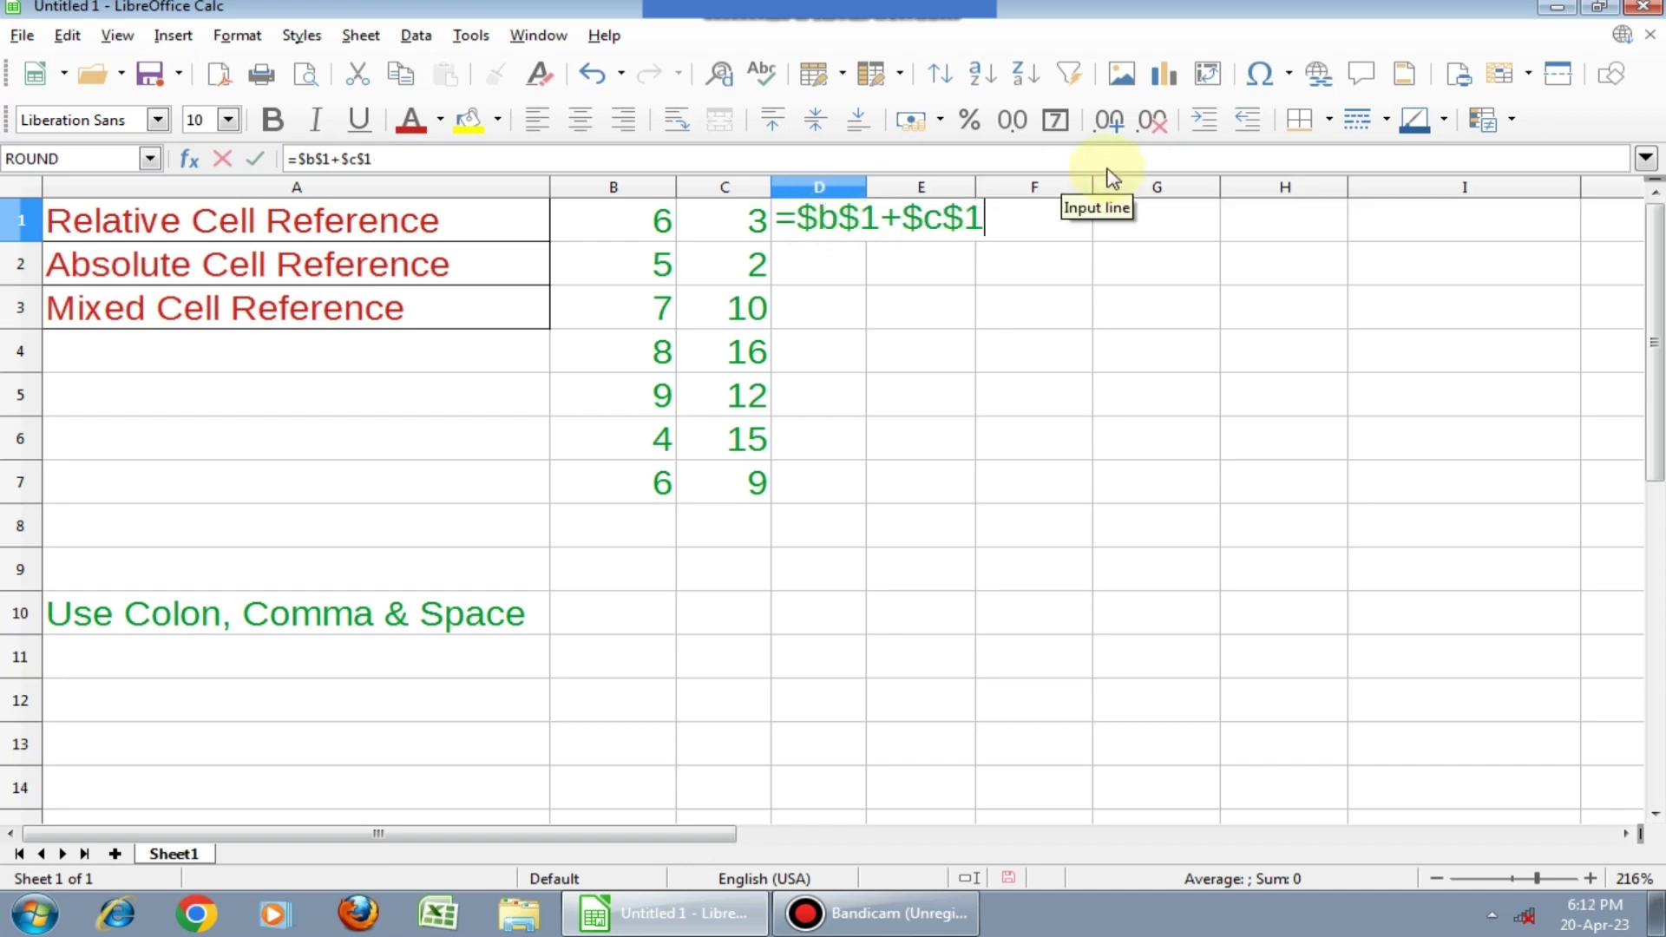
pyautogui.press('Return')
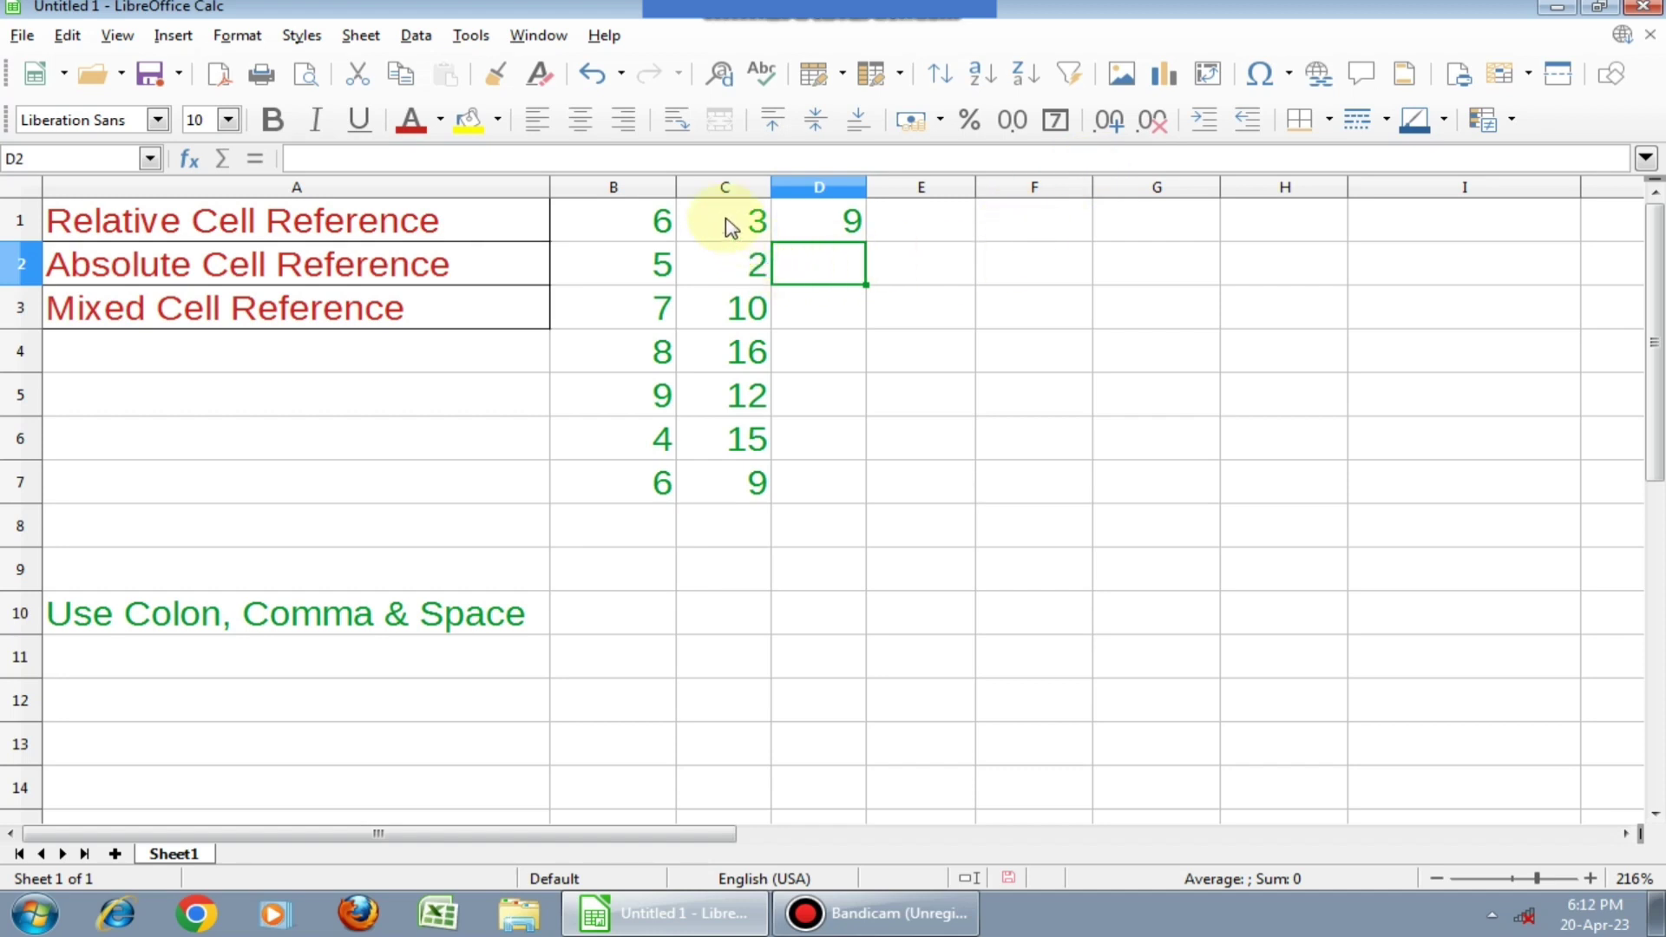
# Fill the absolute formula in D1 across to H1 and down to D7
pyautogui.click(839, 233)
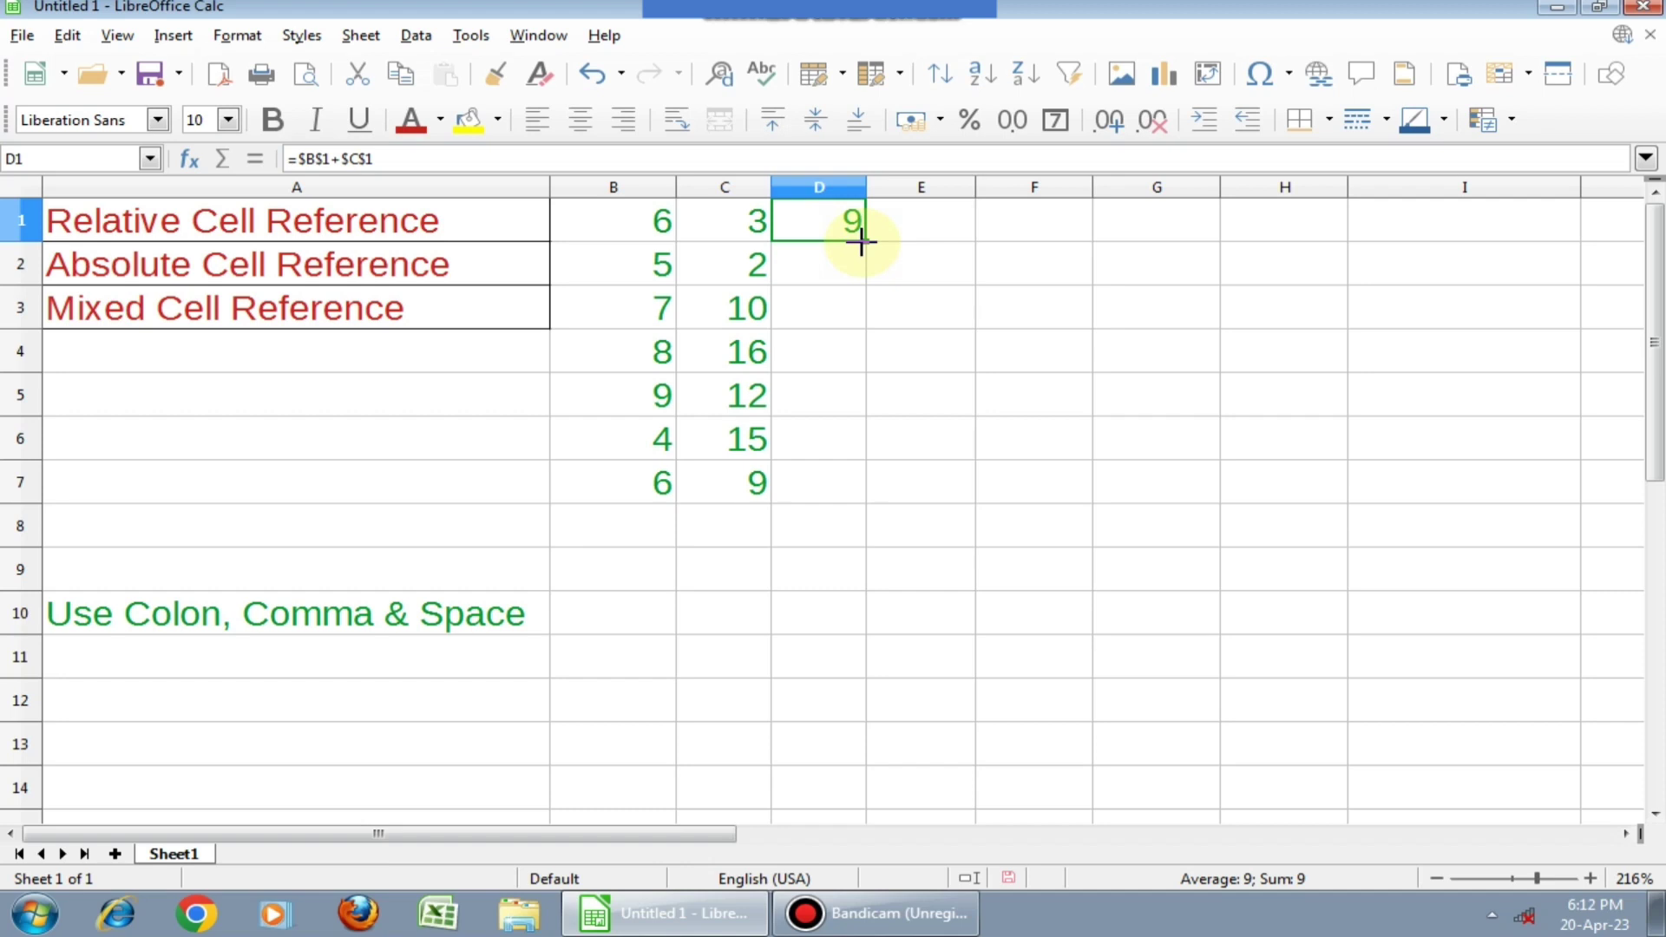
pyautogui.moveTo(1134, 225); pyautogui.dragTo(1337, 221)
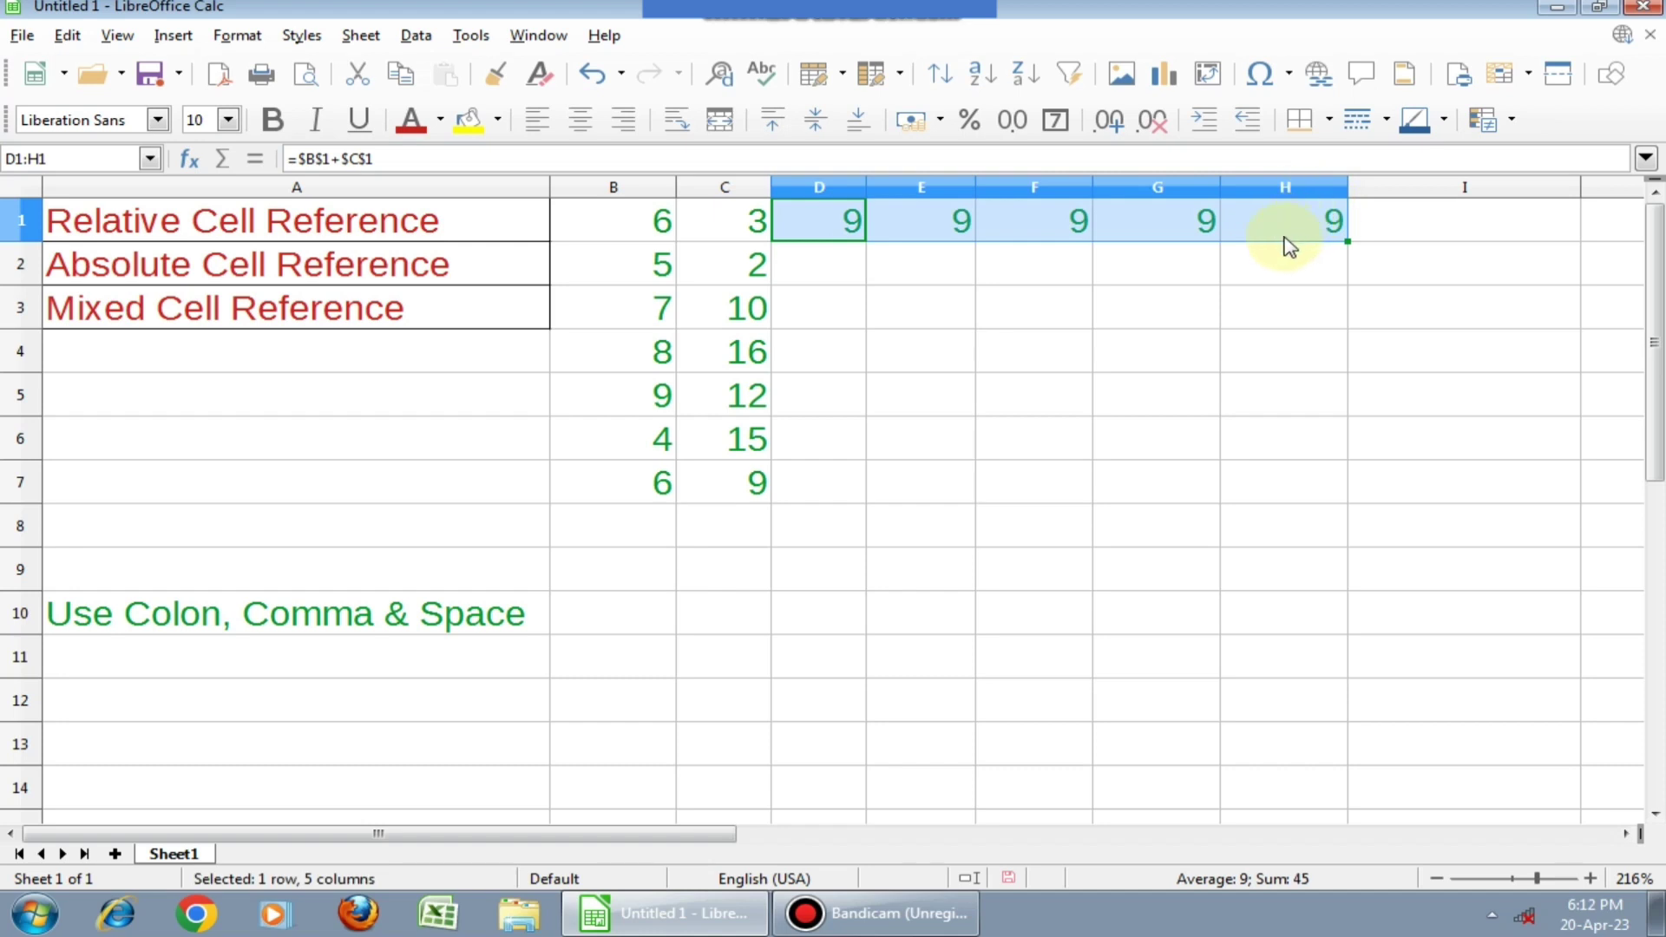
pyautogui.click(855, 234)
pyautogui.moveTo(862, 243); pyautogui.dragTo(853, 488)
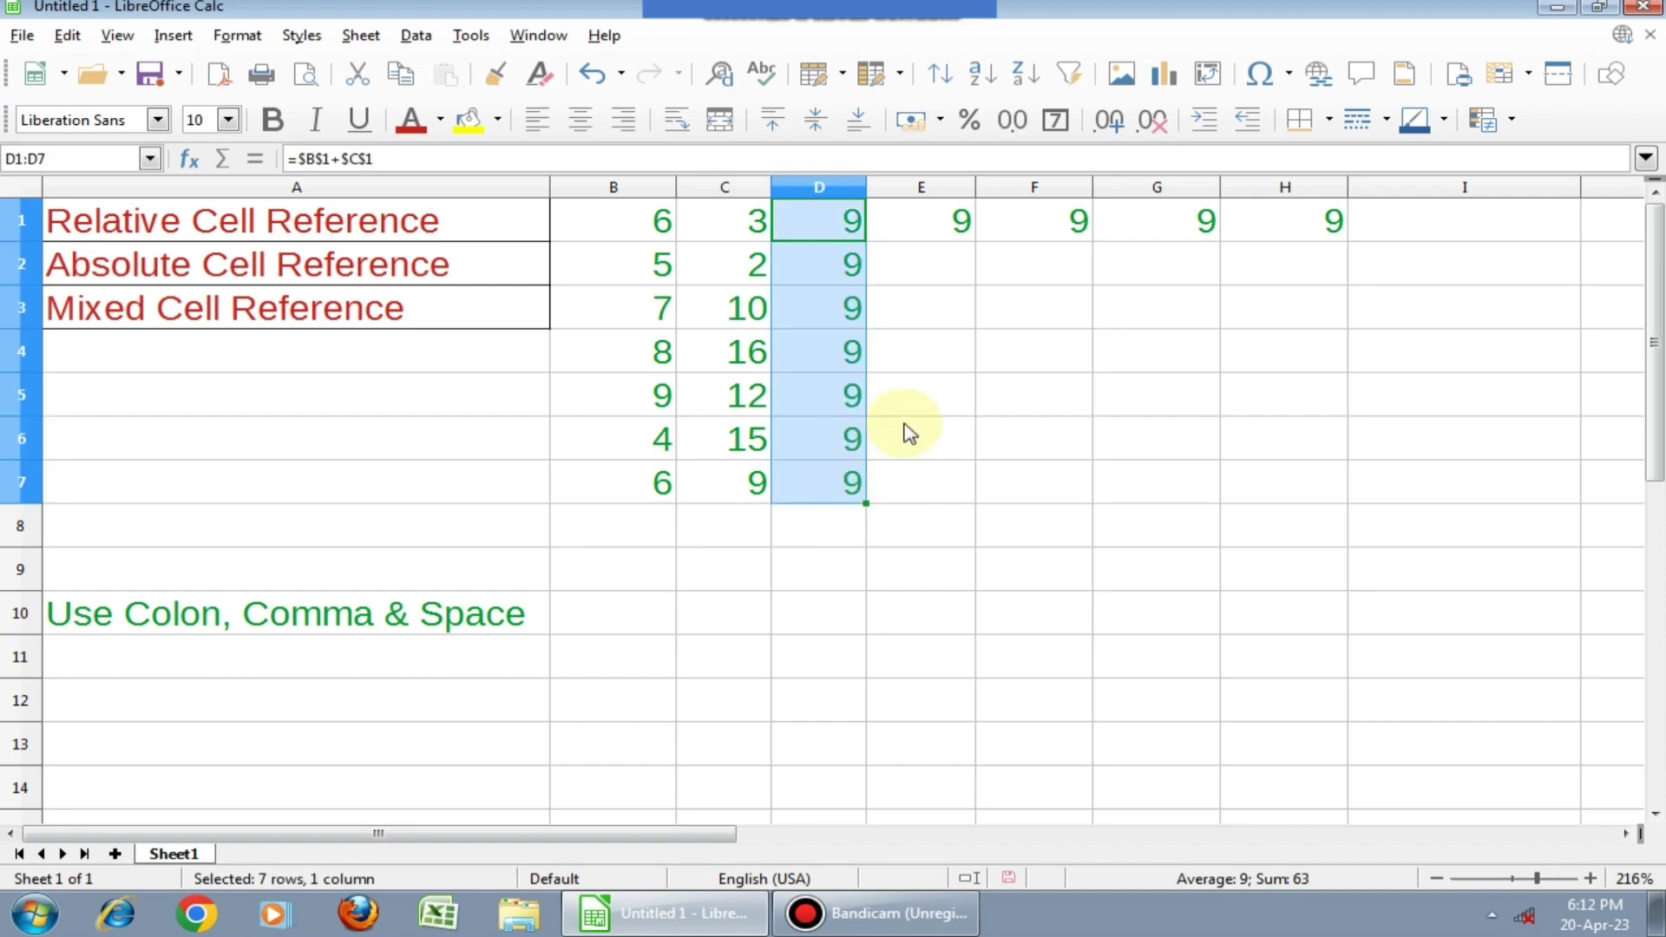
# Delete the absolute reference results from range D1:H7
pyautogui.click(937, 386)
pyautogui.moveTo(848, 219); pyautogui.dragTo(1262, 467)
pyautogui.press('Delete')
pyautogui.click(989, 558)
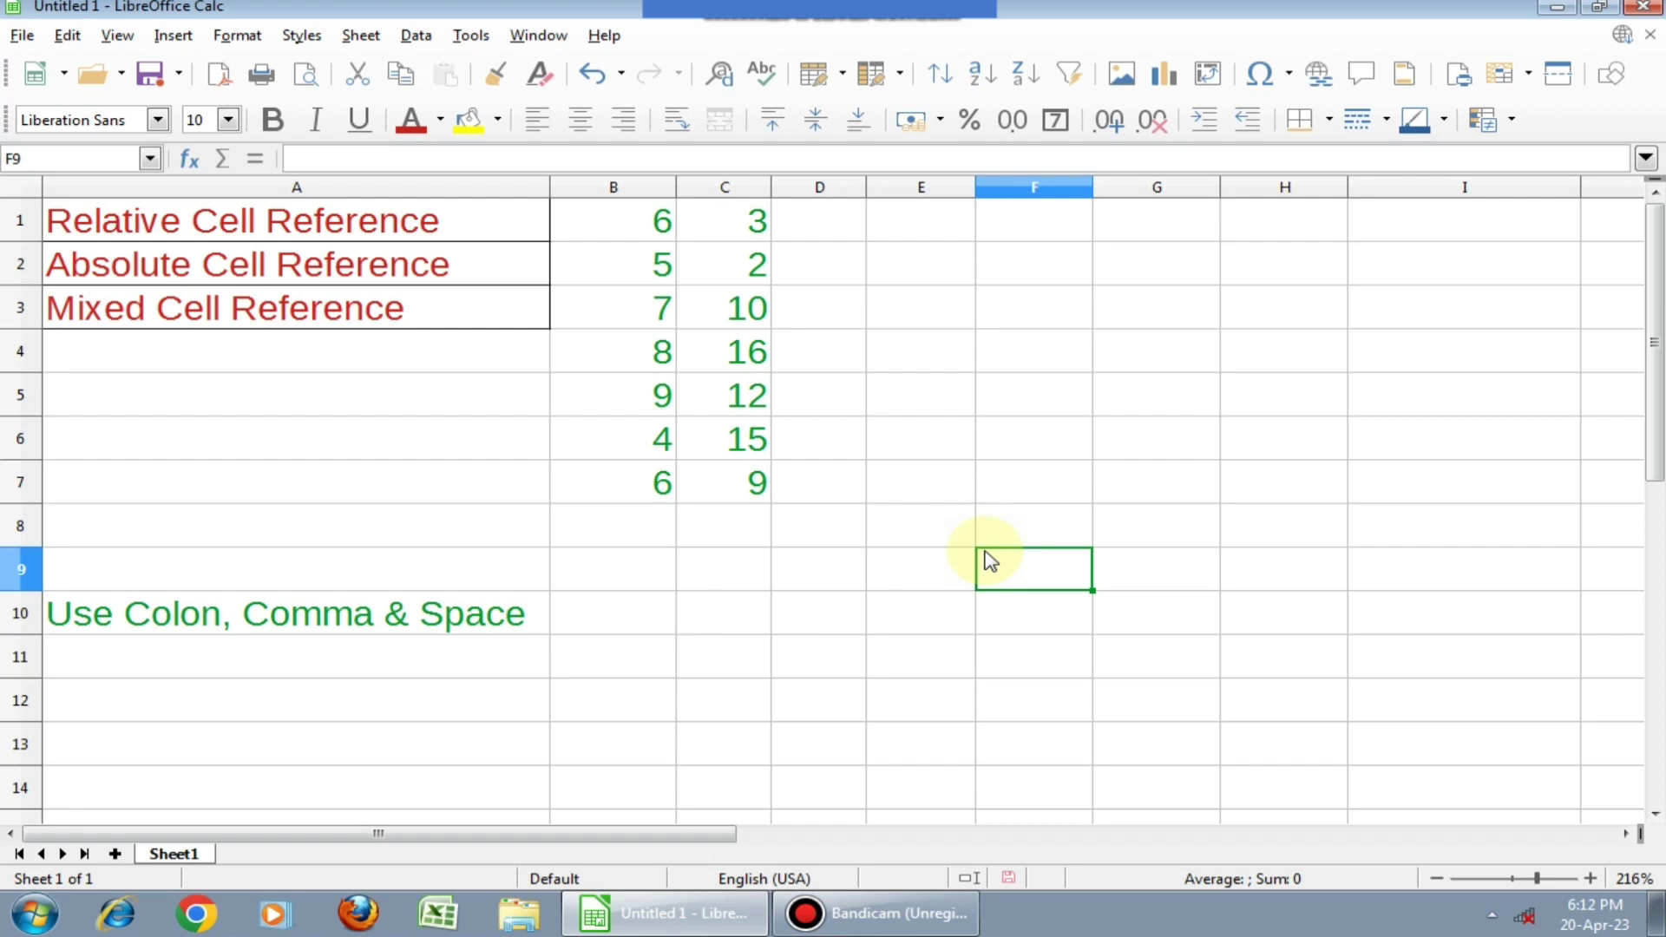
# Enter the mixed reference formula =$B1+$C1 in cell D1, fixing only the columns
pyautogui.click(816, 237)
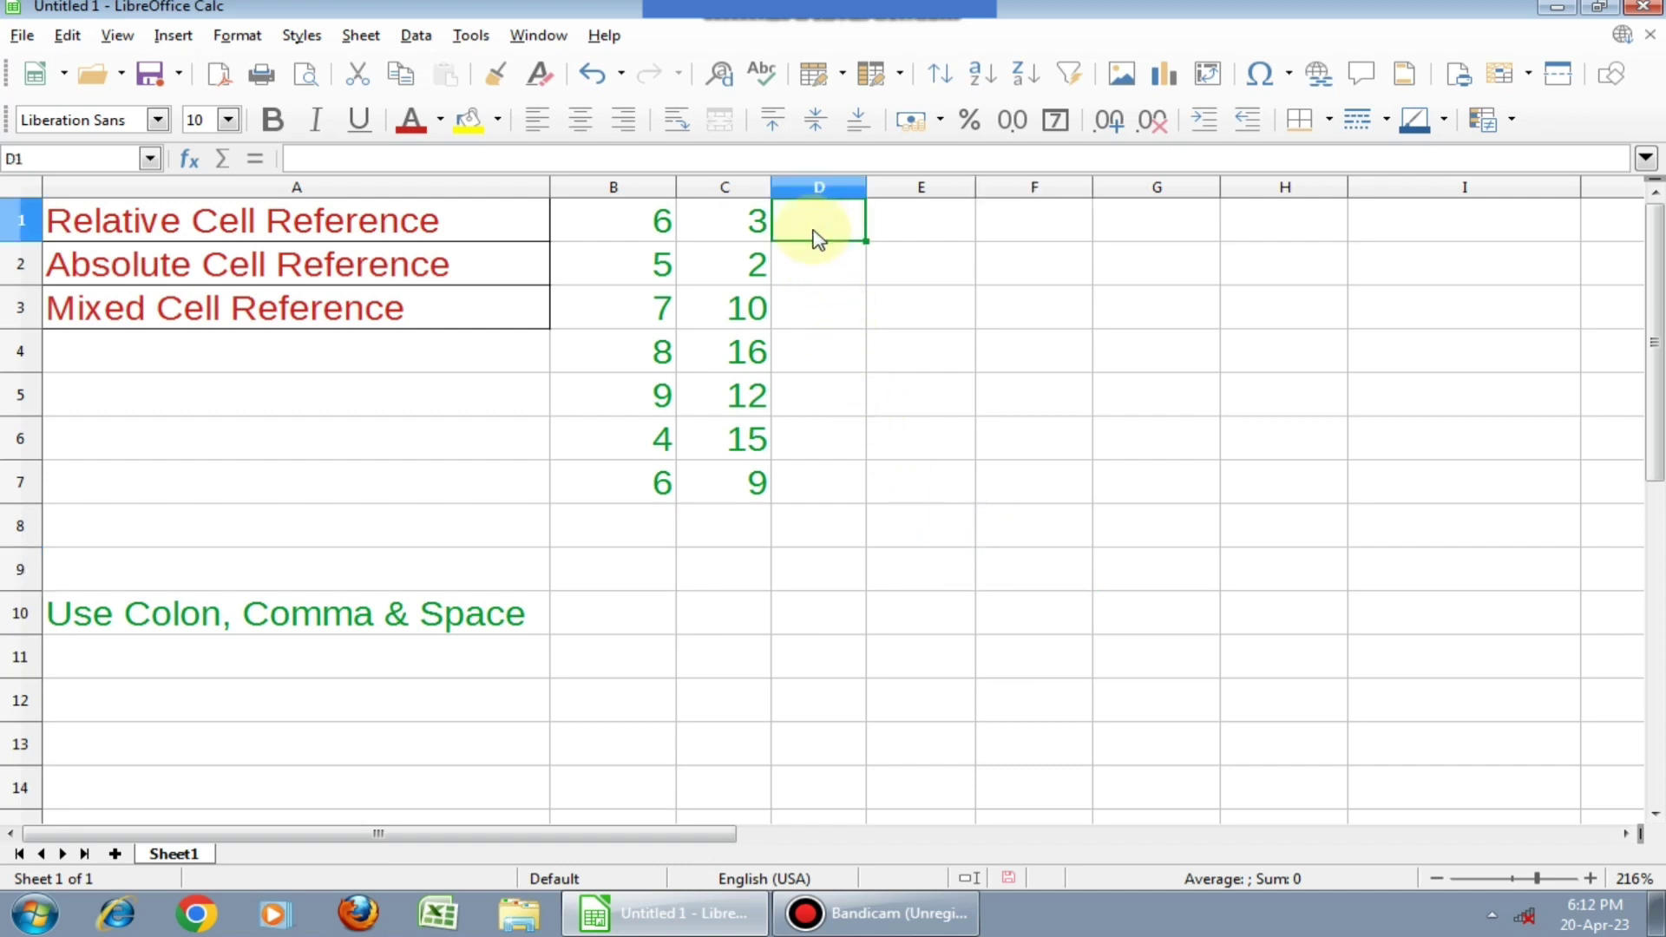
pyautogui.write('=$')
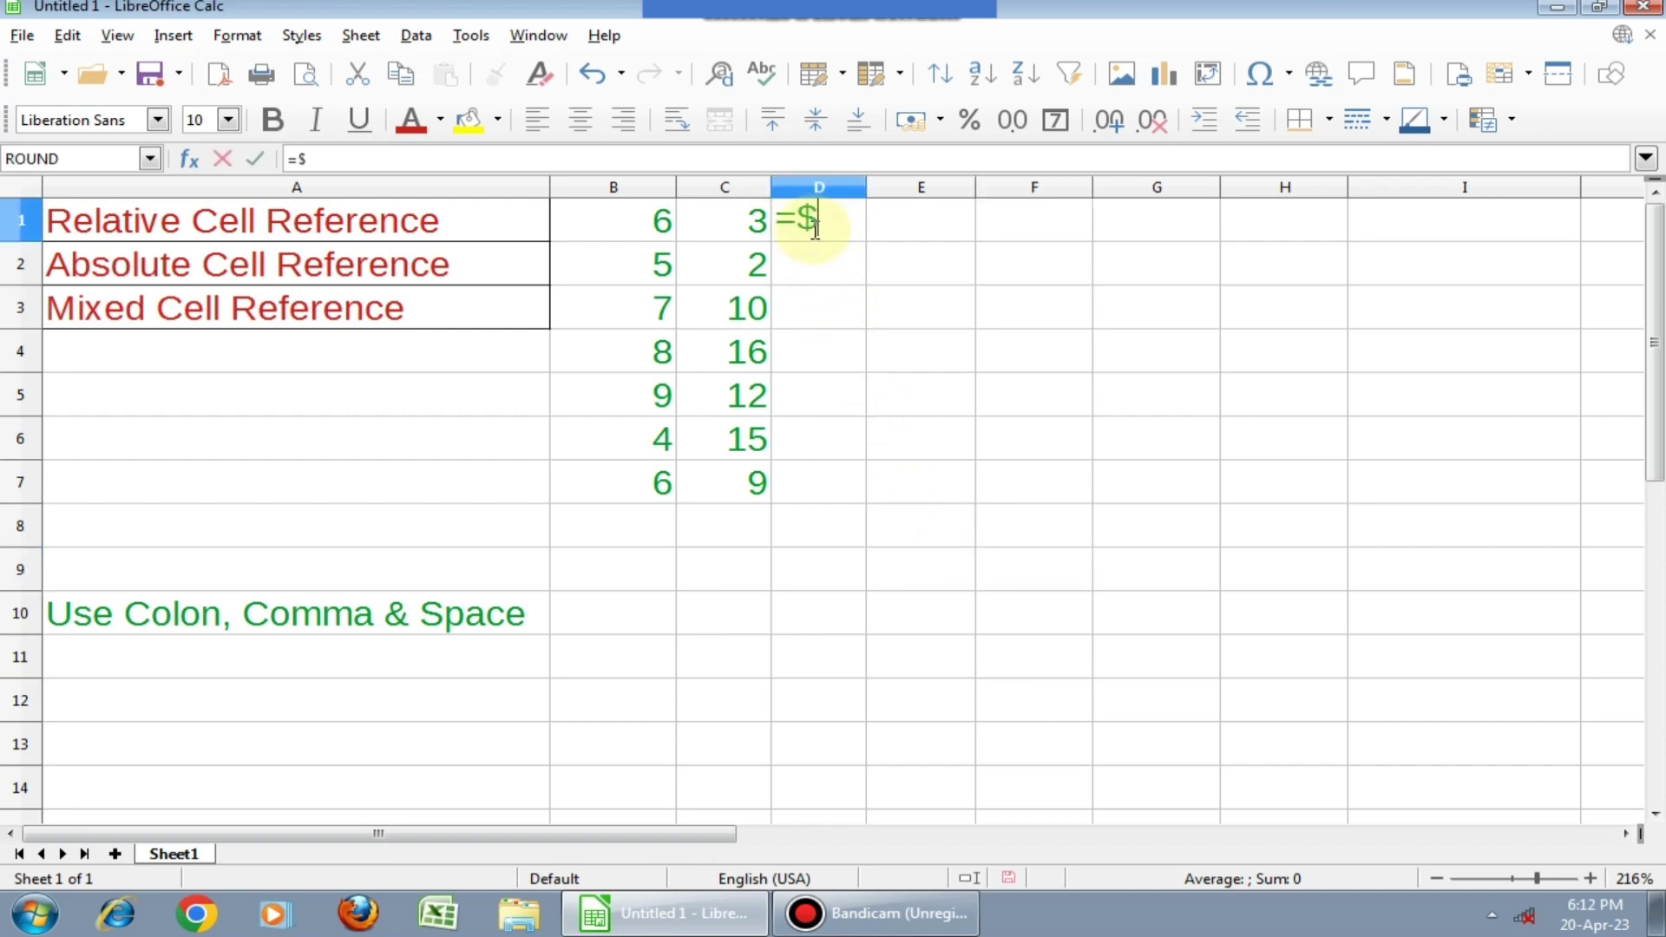
pyautogui.write('b1')
pyautogui.write('+$')
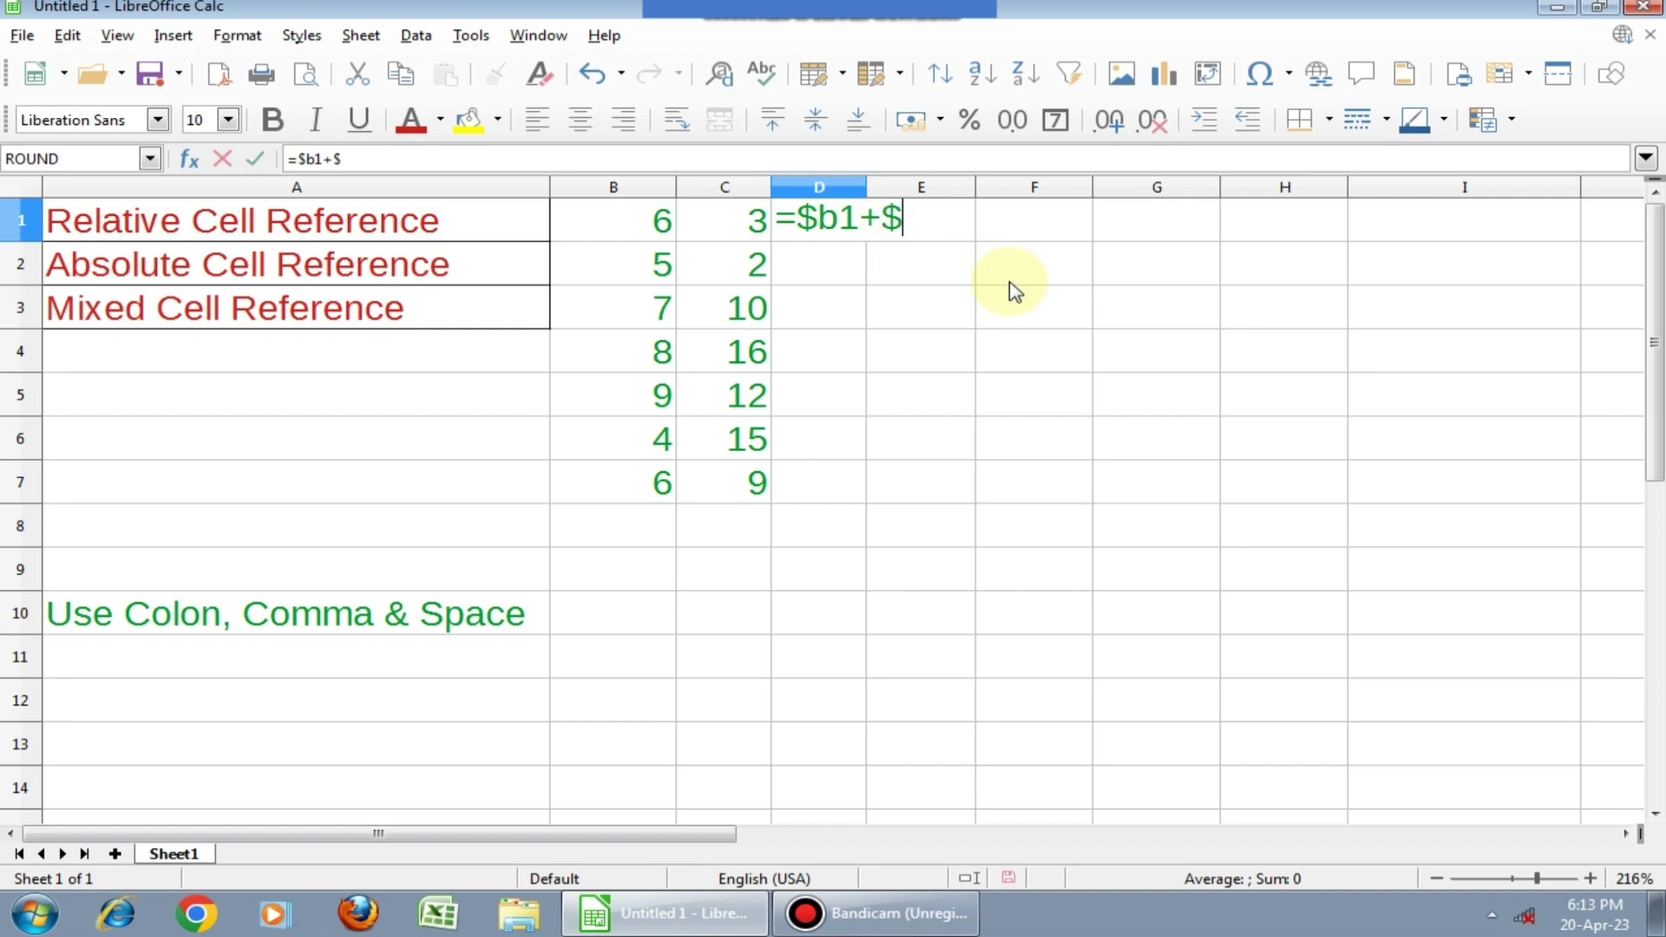
pyautogui.write('c1')
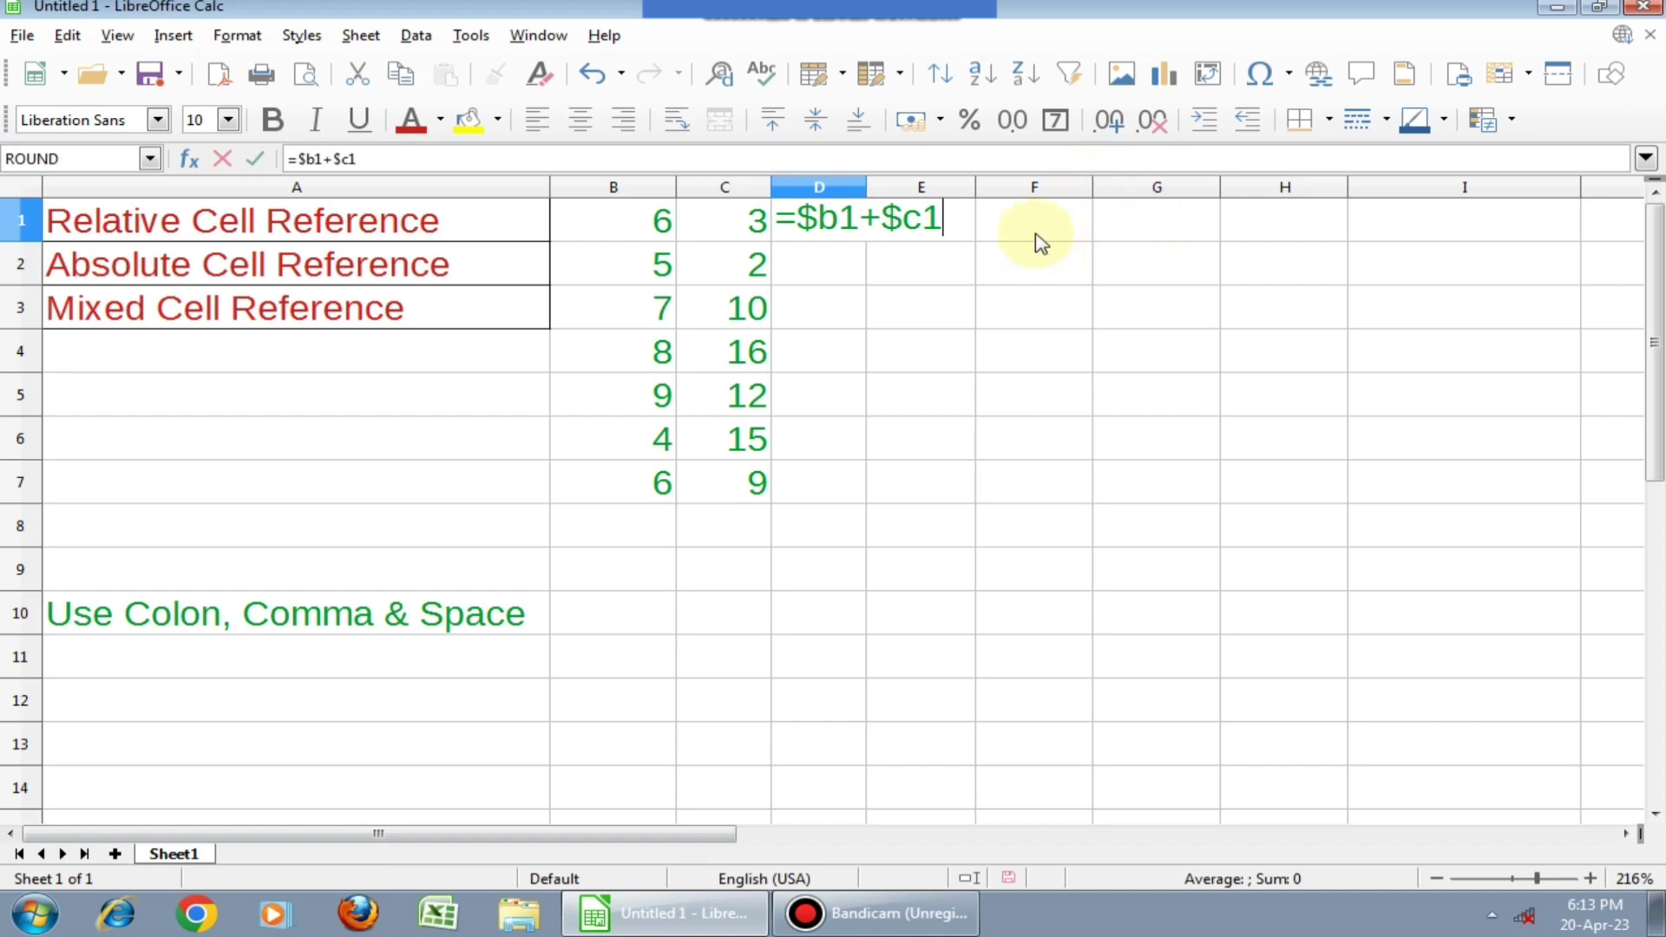
pyautogui.press('Return')
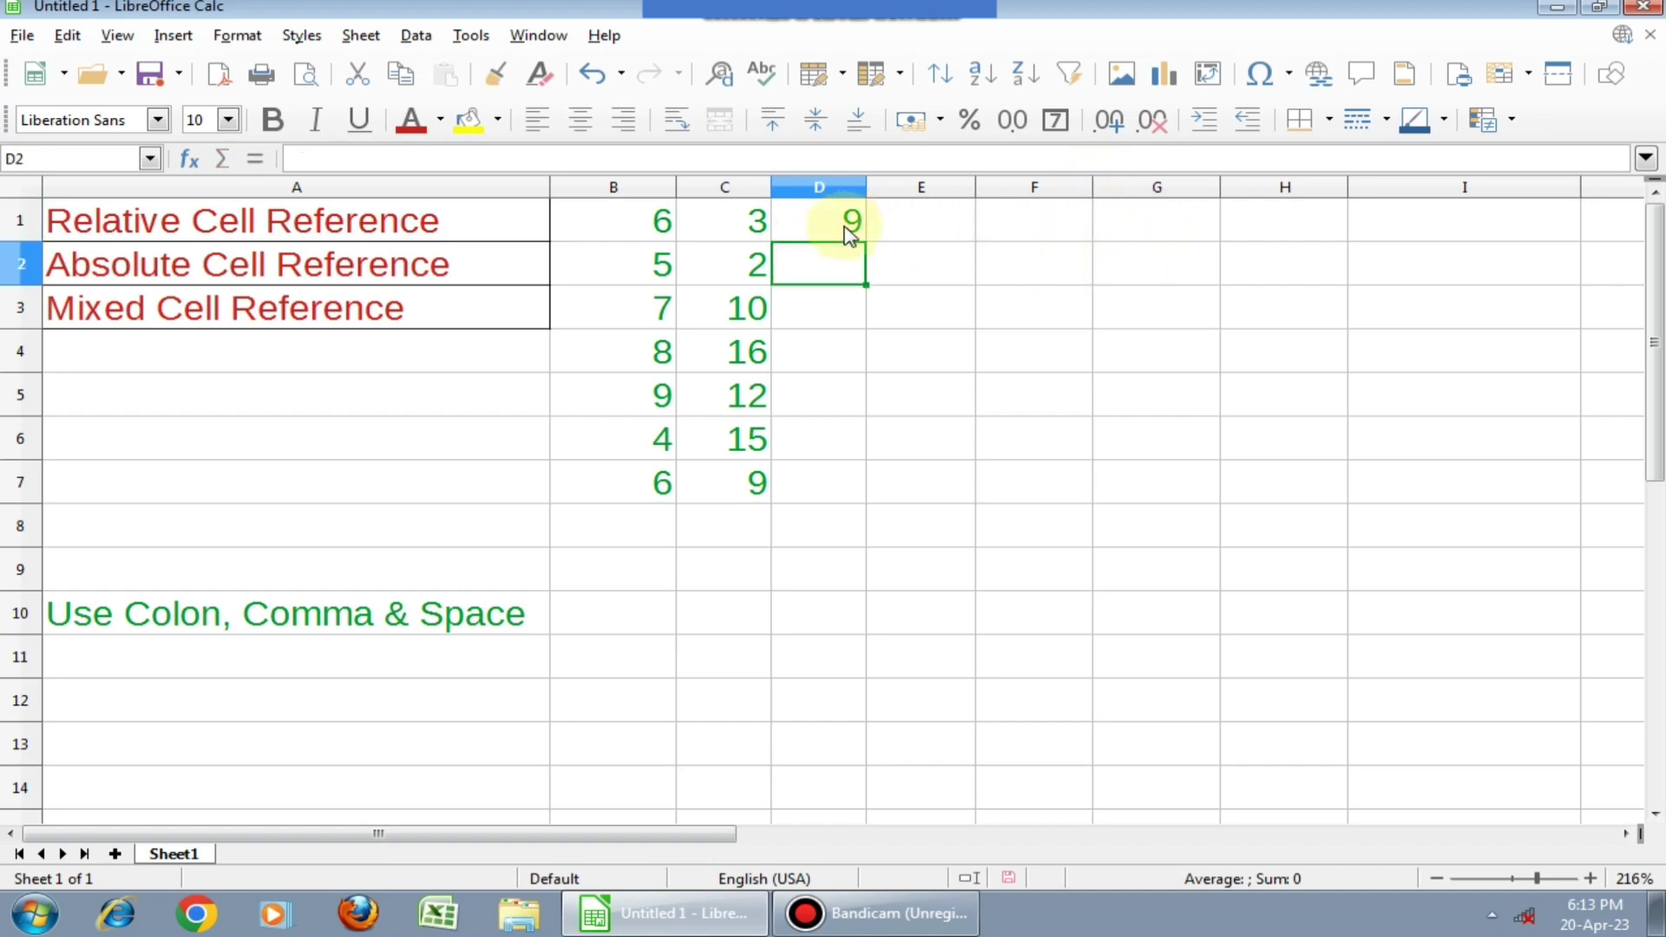
# Fill the mixed reference formula in D1 across to H1 and down to D7
pyautogui.click(859, 234)
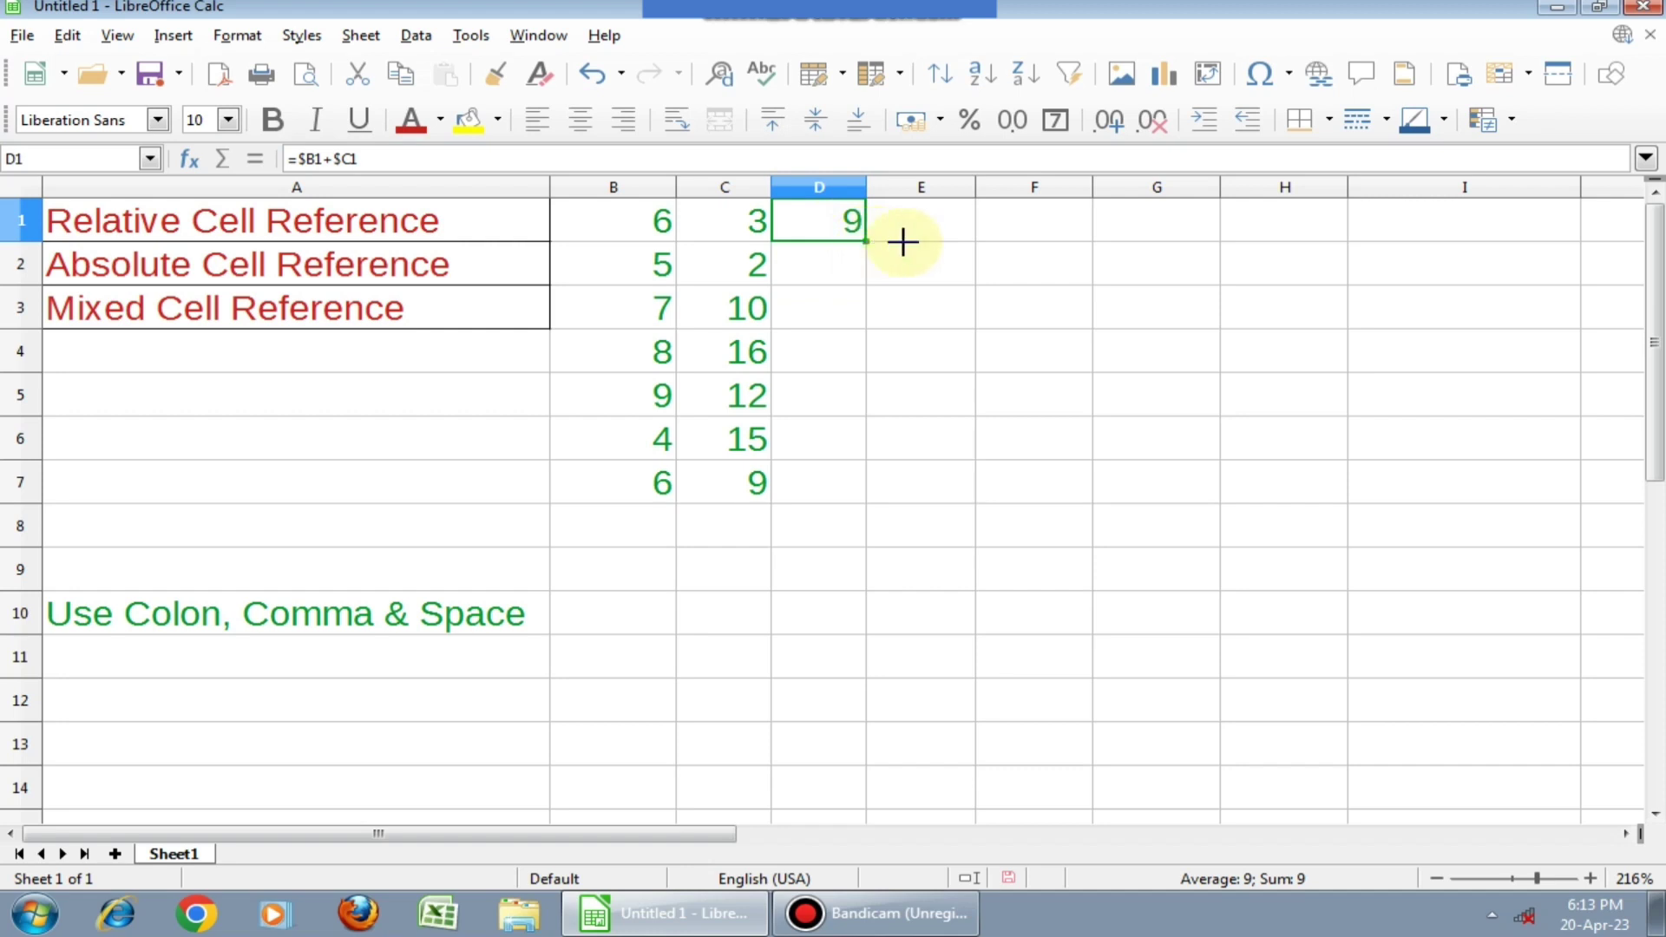
pyautogui.moveTo(1301, 227); pyautogui.dragTo(1315, 231)
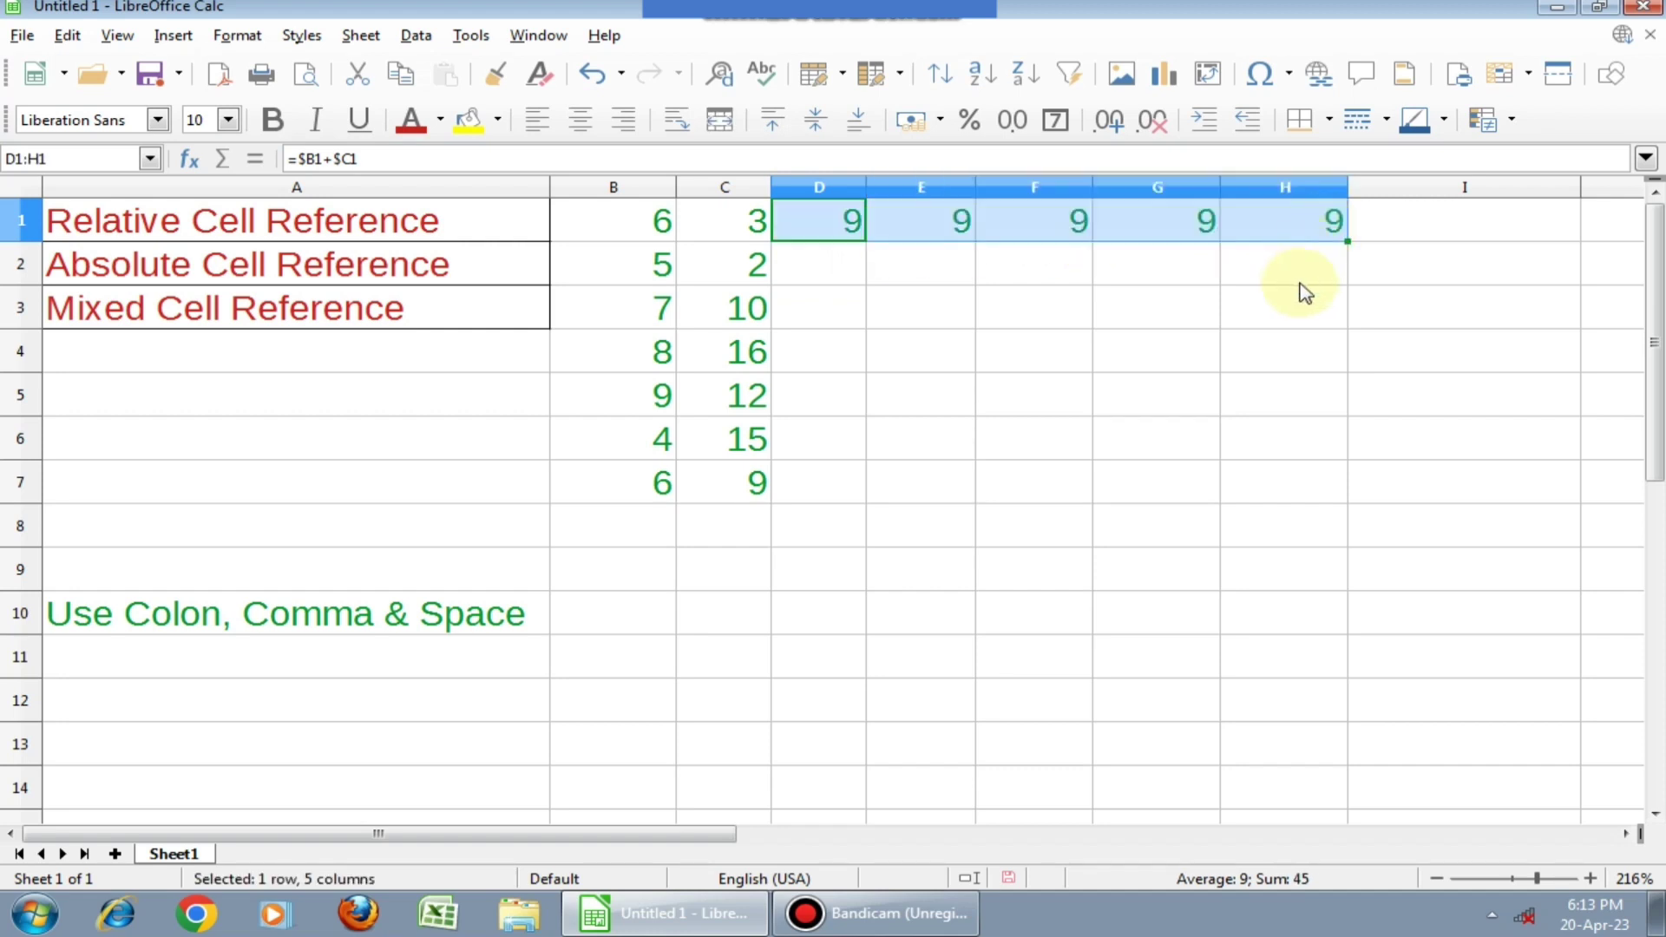
pyautogui.click(820, 230)
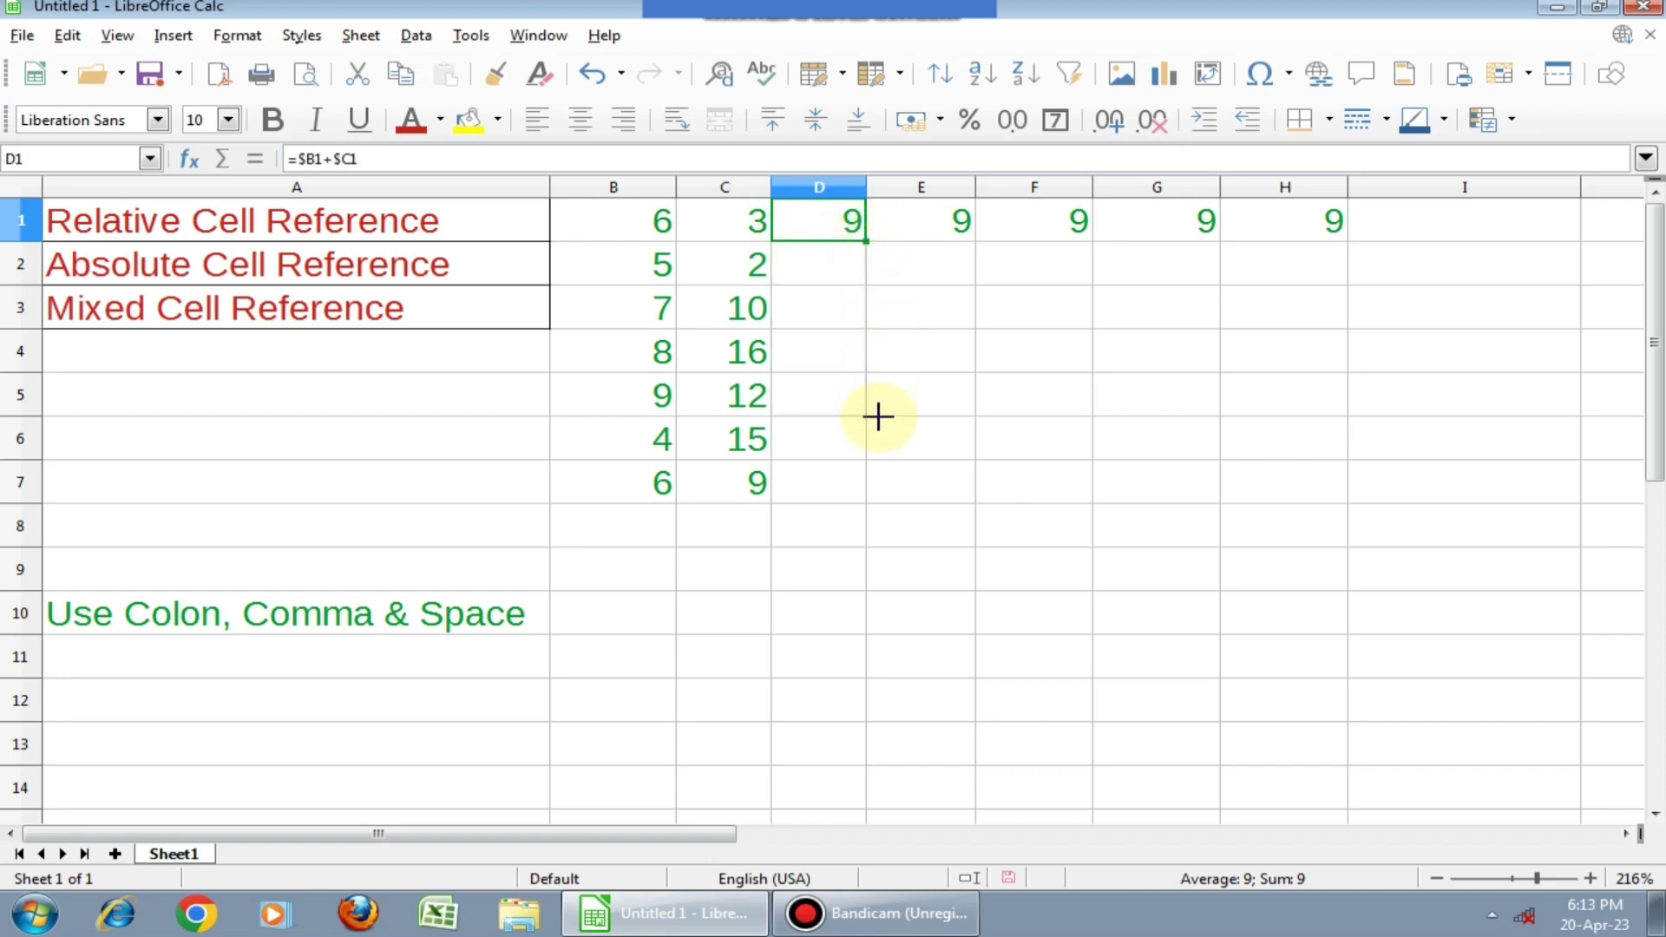
pyautogui.moveTo(861, 503); pyautogui.dragTo(857, 497)
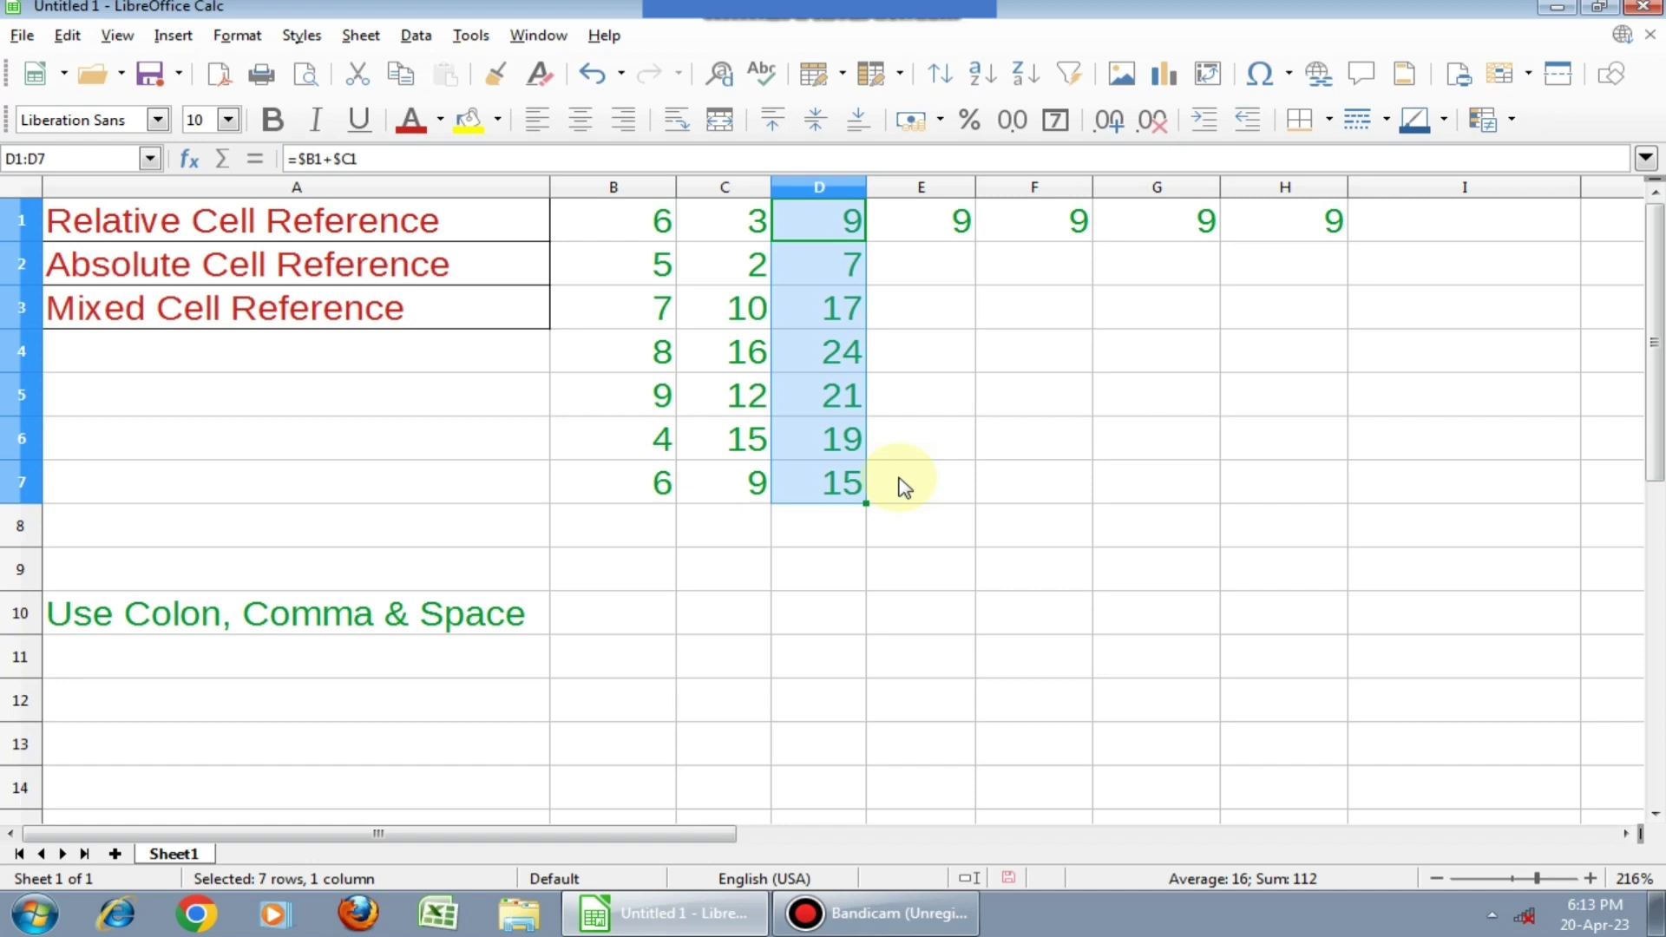
# Change the formula in cell D1 to =B$1+C$1 so that only the rows are fixed
pyautogui.doubleClick(818, 220)
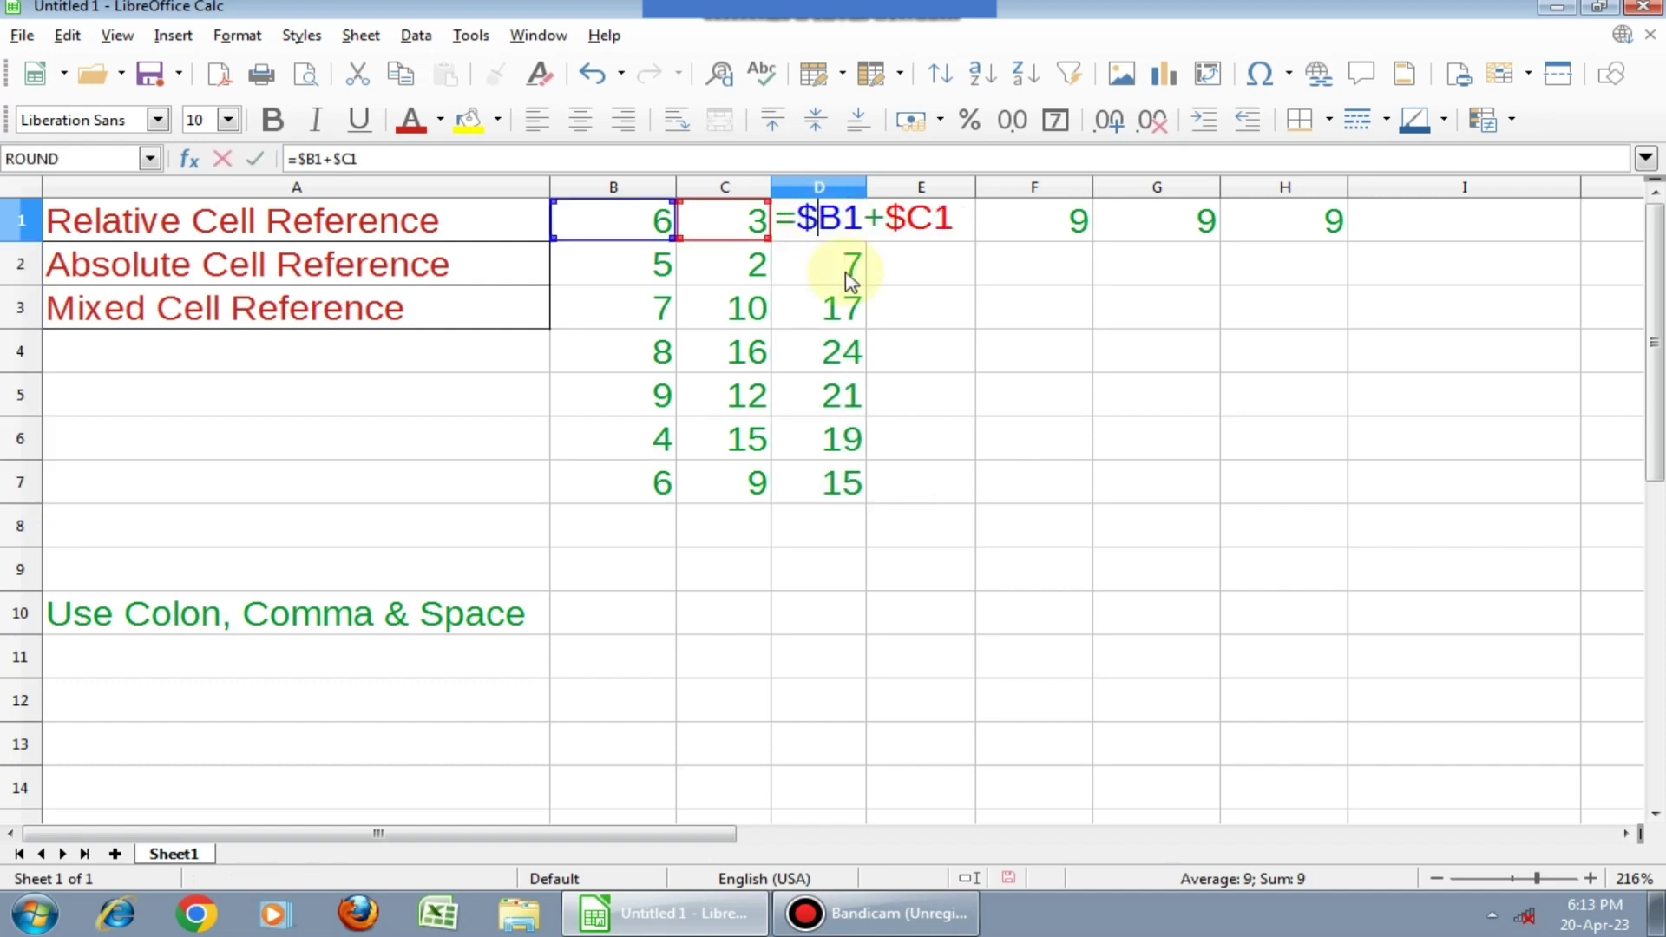
pyautogui.press('BackSpace')
pyautogui.click(823, 217)
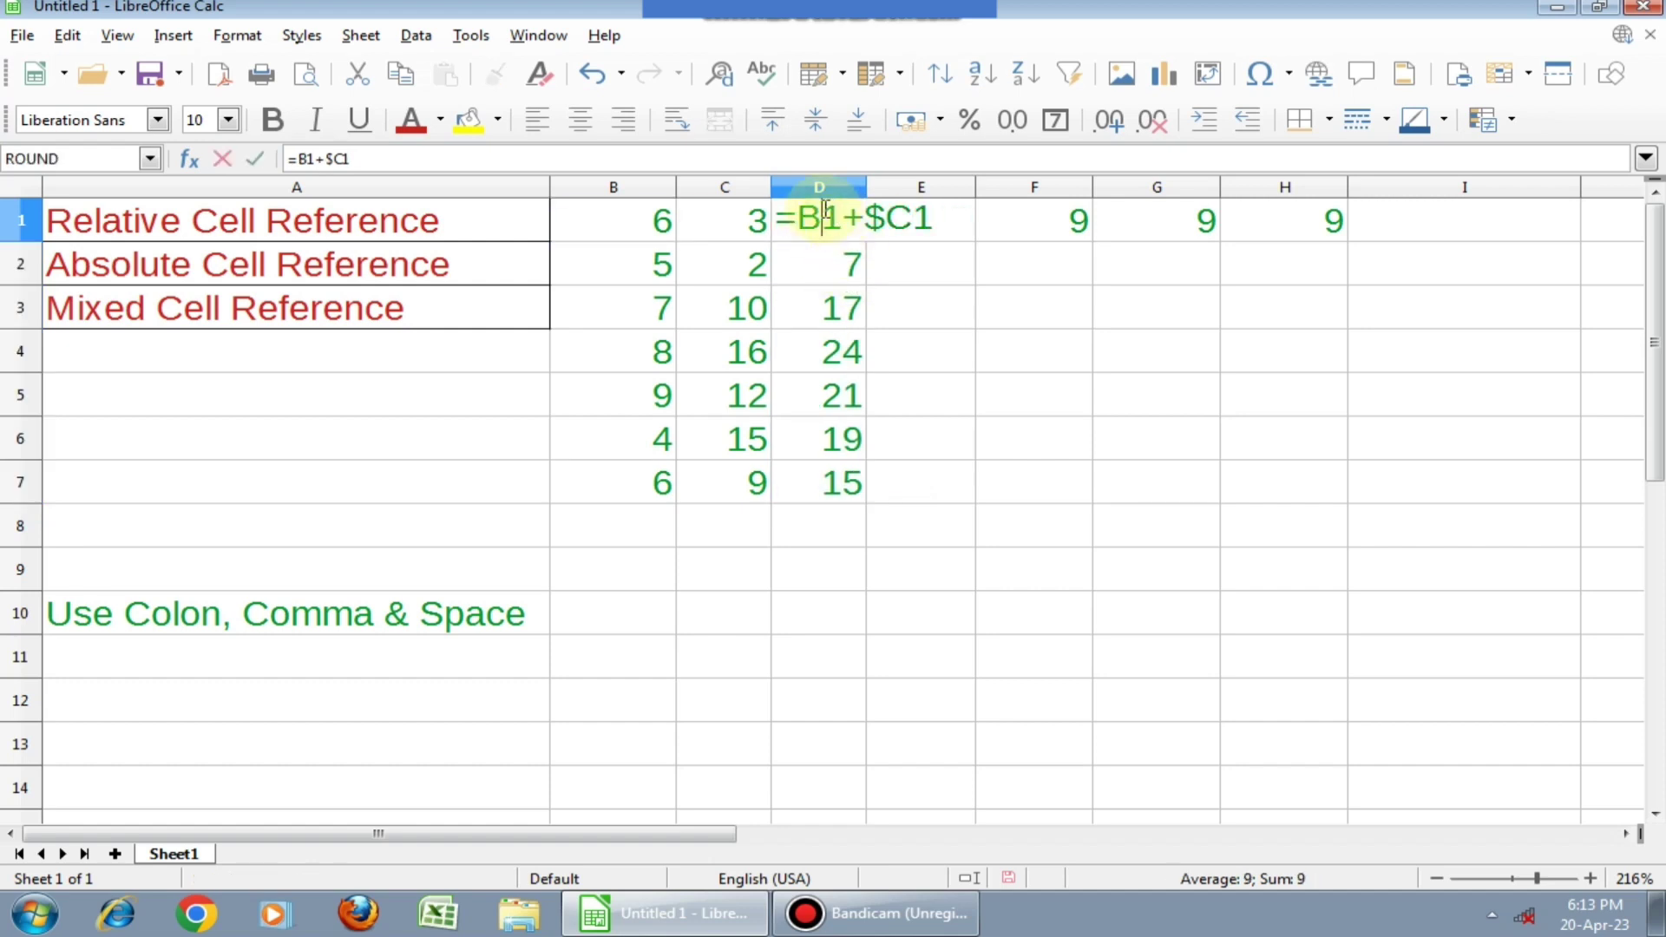
pyautogui.write('$')
pyautogui.click(902, 221)
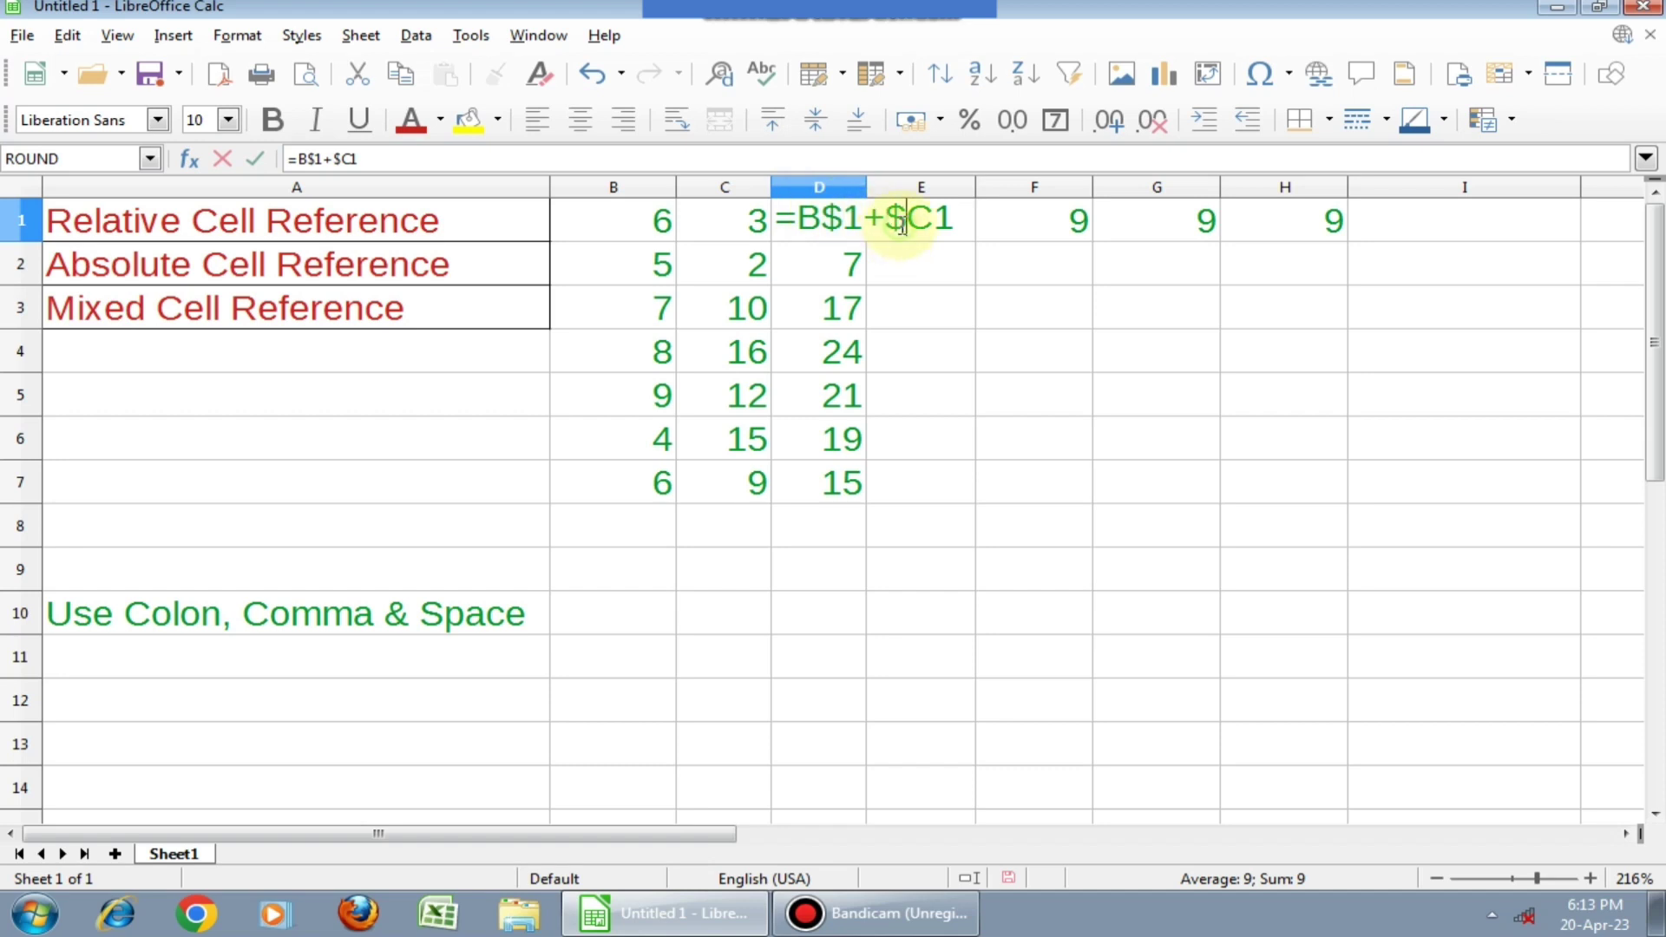
pyautogui.press('BackSpace')
pyautogui.click(910, 222)
pyautogui.write('$')
pyautogui.press('Return')
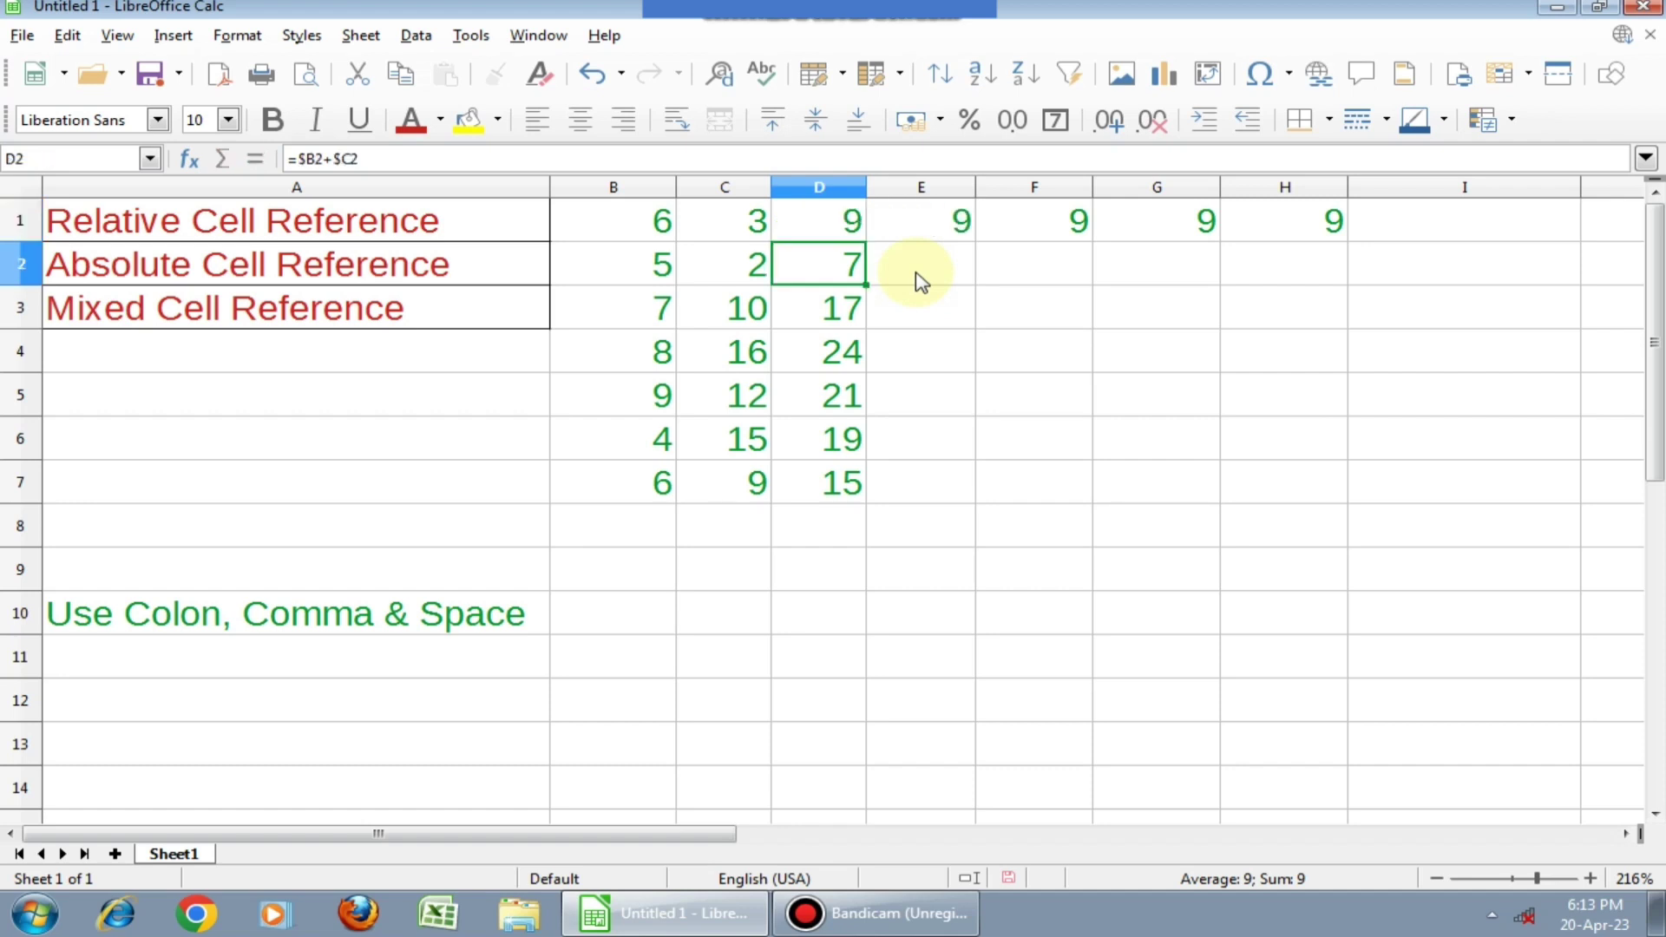
# Fill the row-fixed mixed reference formula in D1 across to H1 and down to D7
pyautogui.click(859, 229)
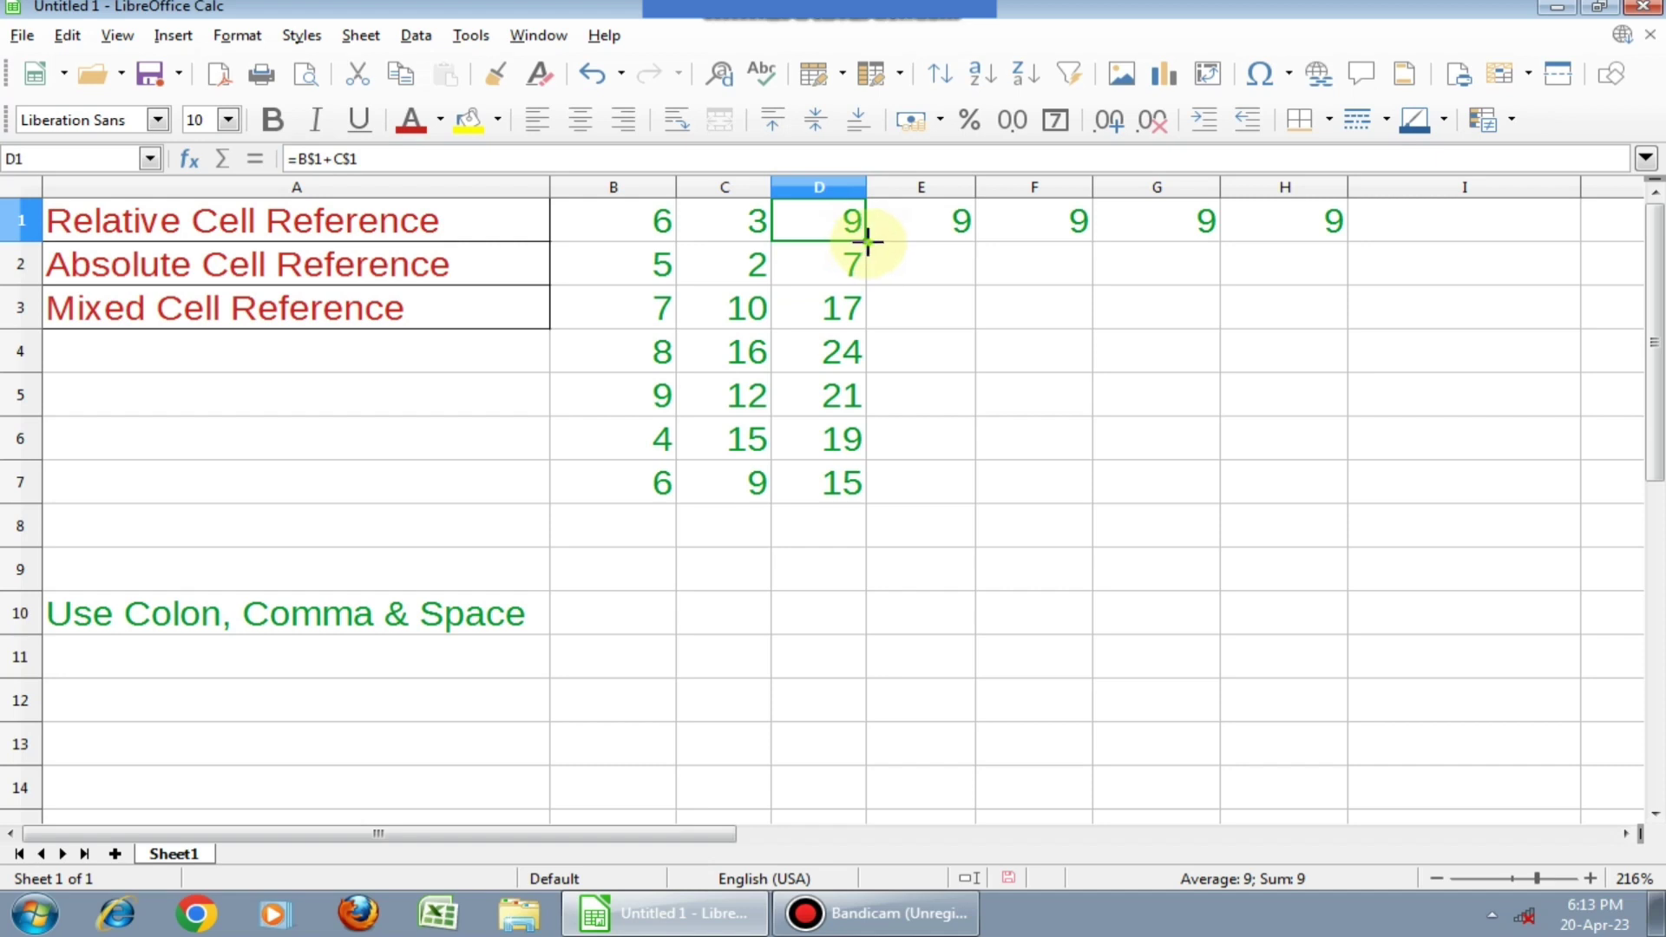
pyautogui.moveTo(1362, 222); pyautogui.dragTo(1362, 222)
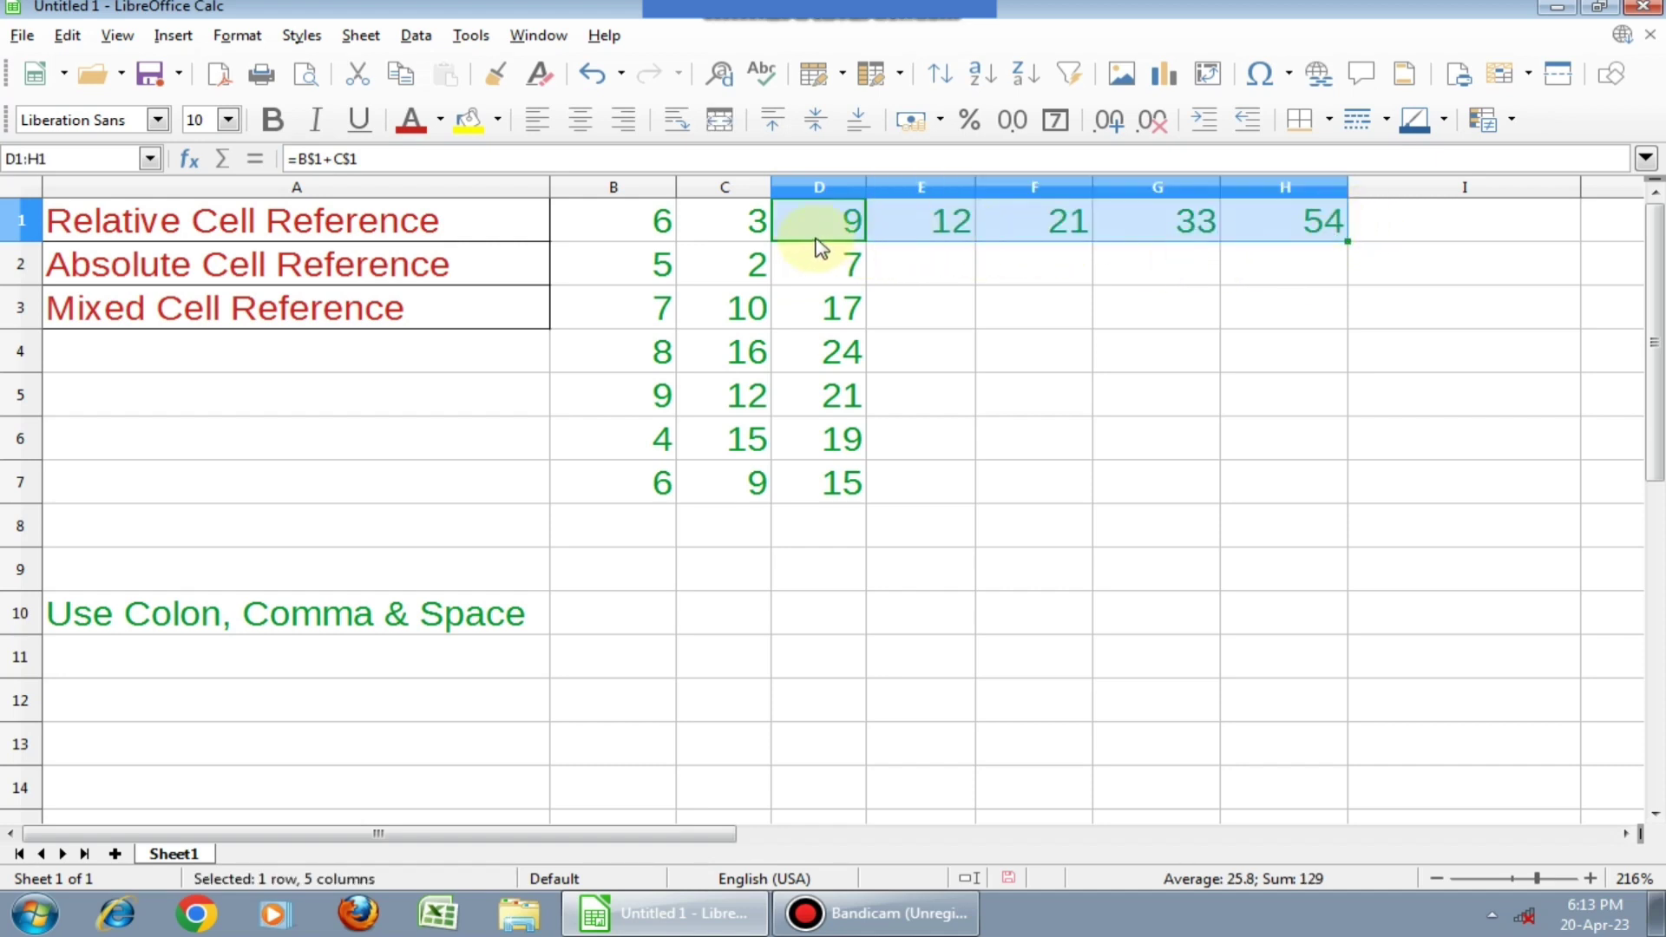
pyautogui.click(846, 230)
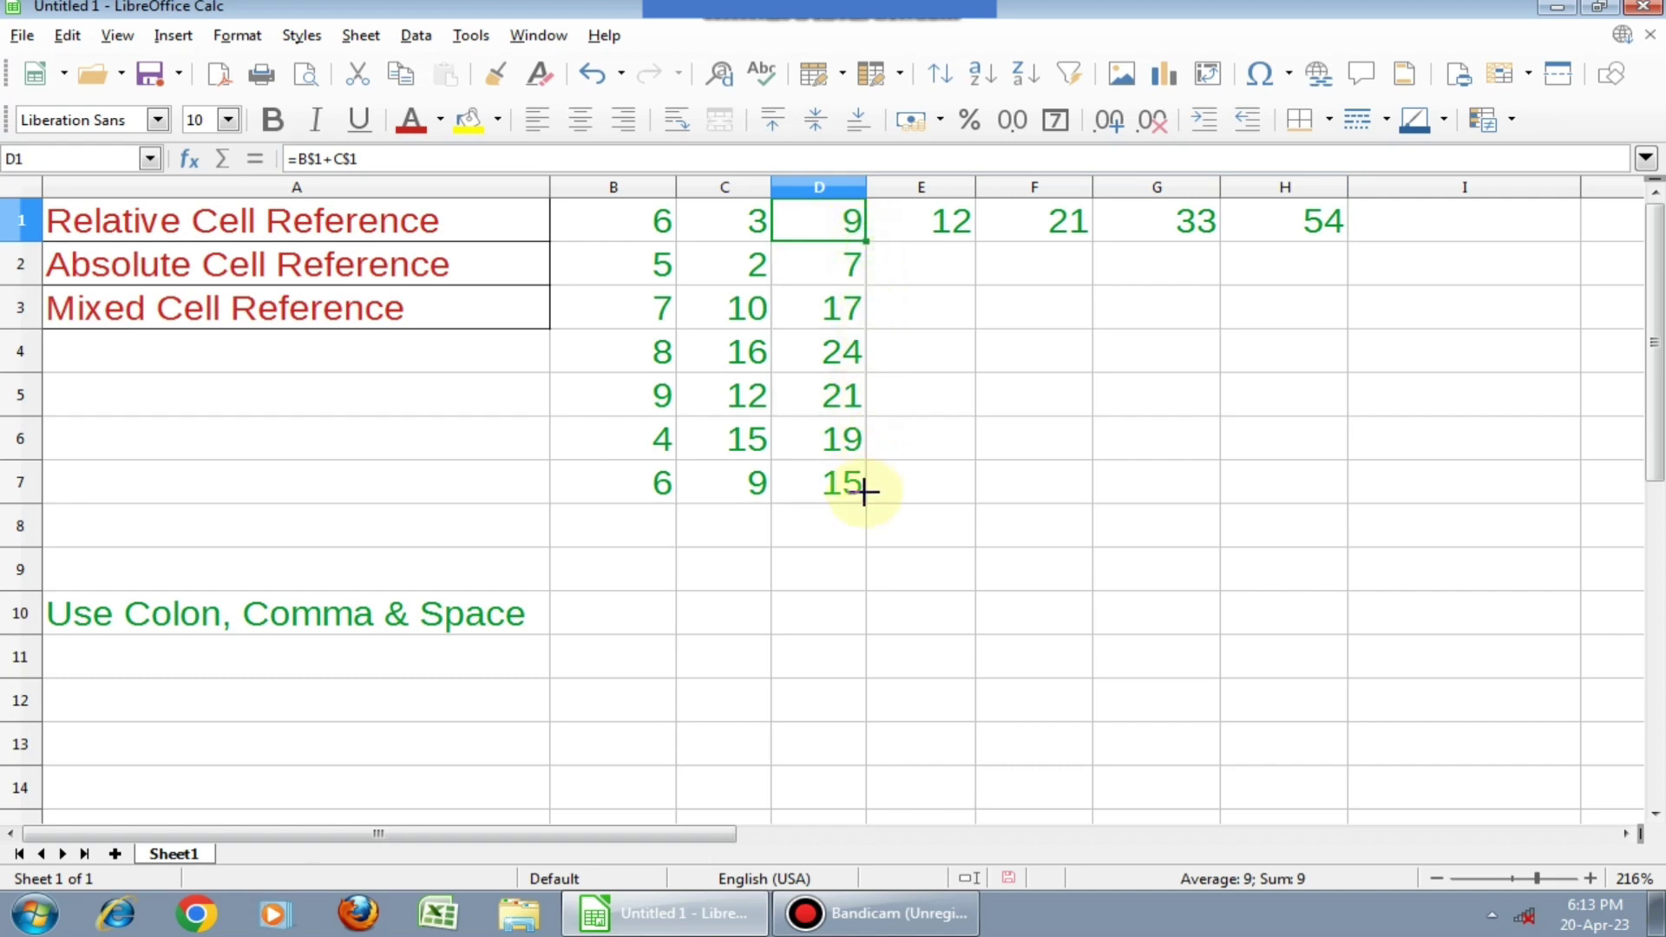
pyautogui.moveTo(864, 493); pyautogui.dragTo(863, 495)
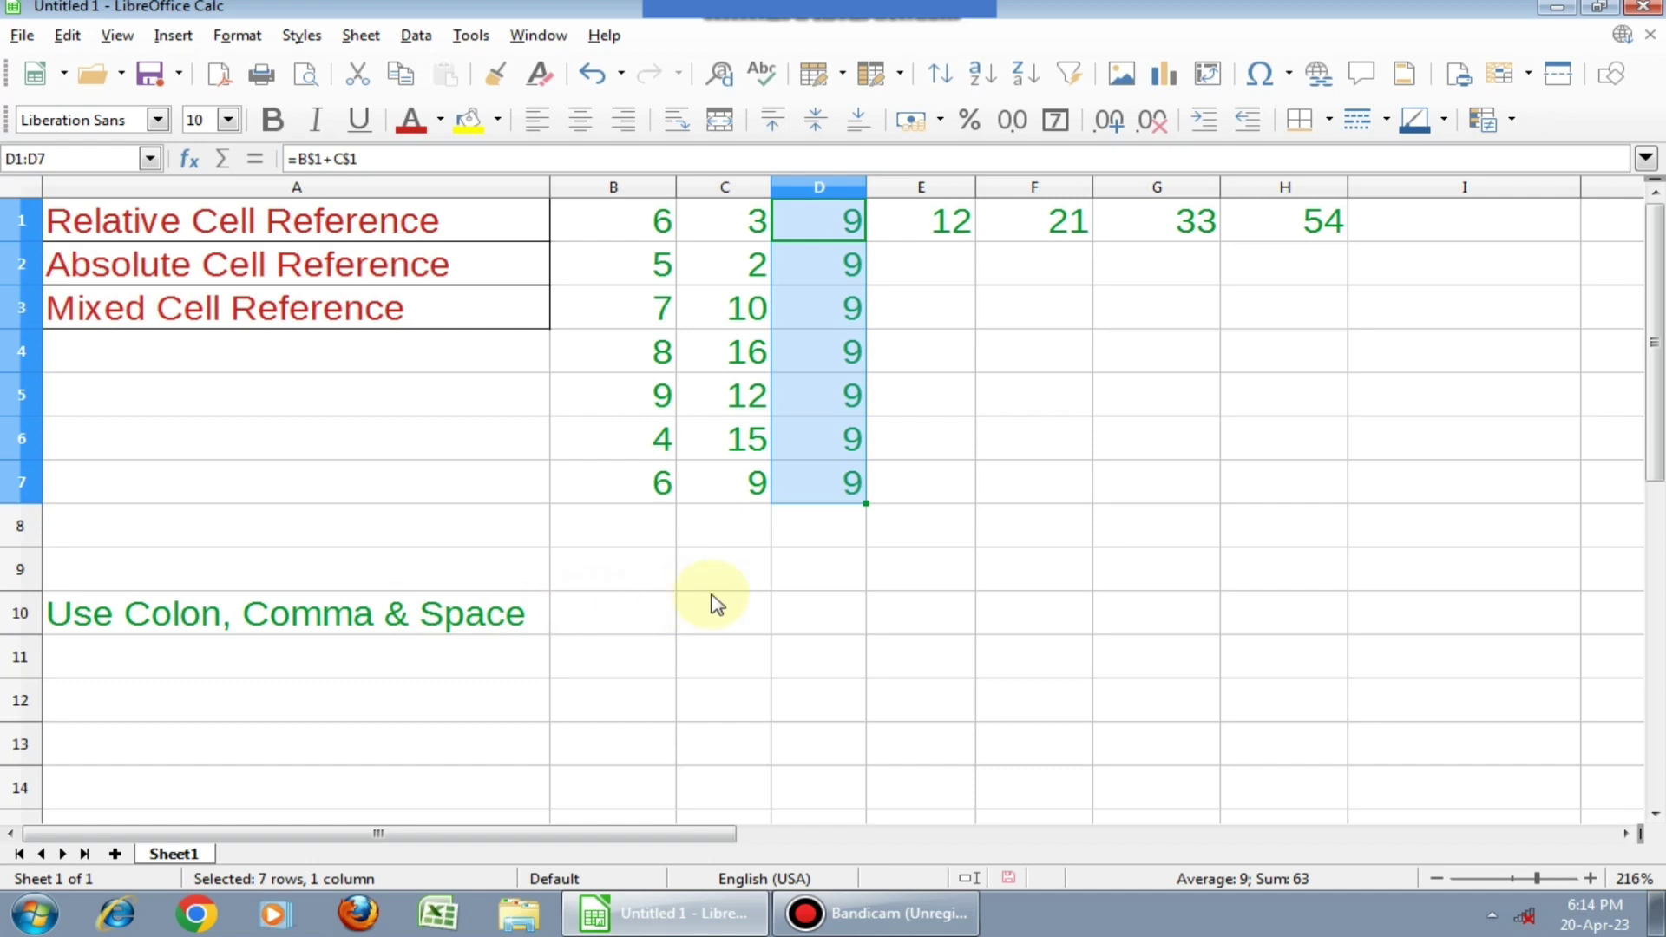
# Enter =sum(B1:B7) in cell C10 to add the whole range with the colon operator
pyautogui.click(734, 616)
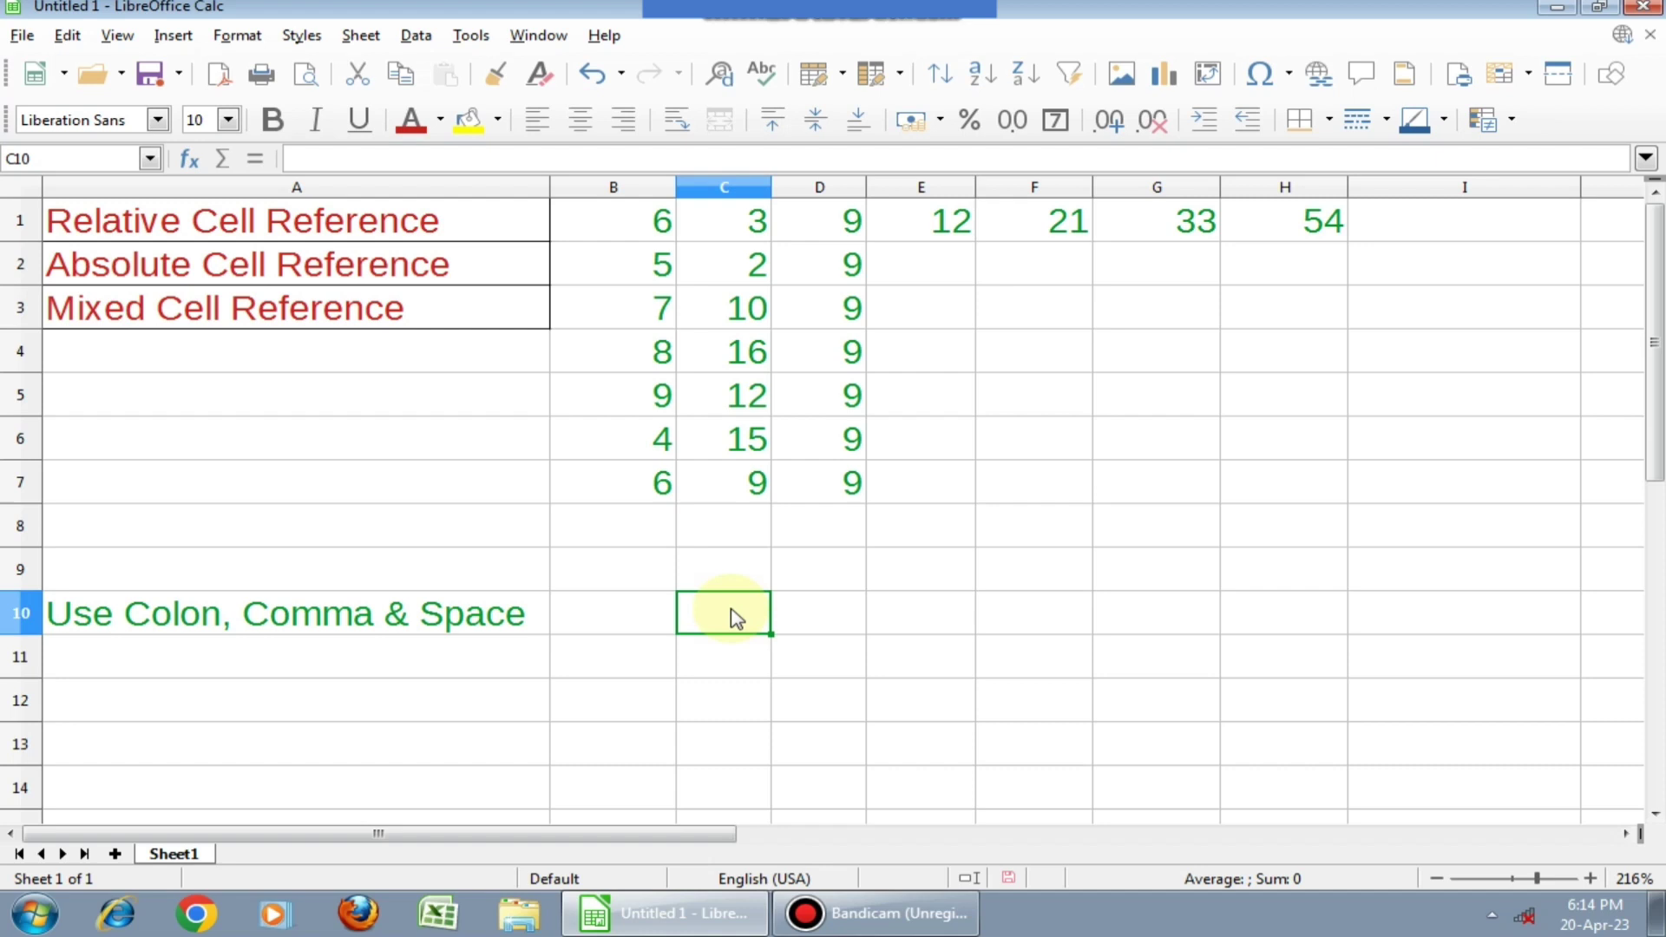
pyautogui.write('=su')
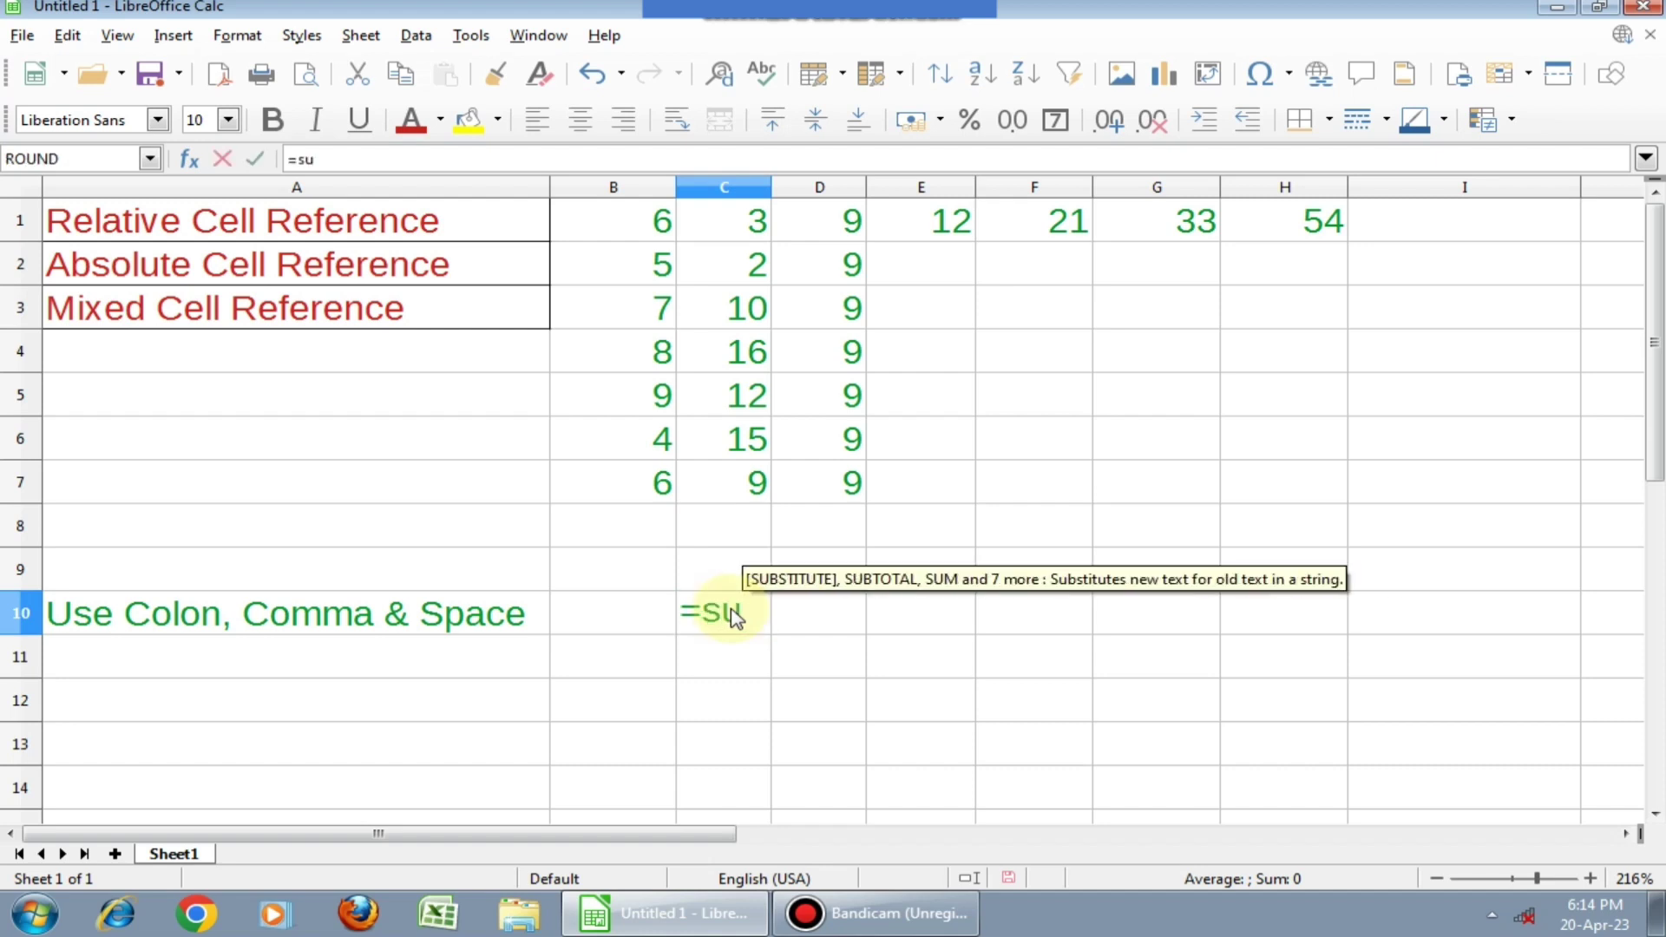
pyautogui.write('m(')
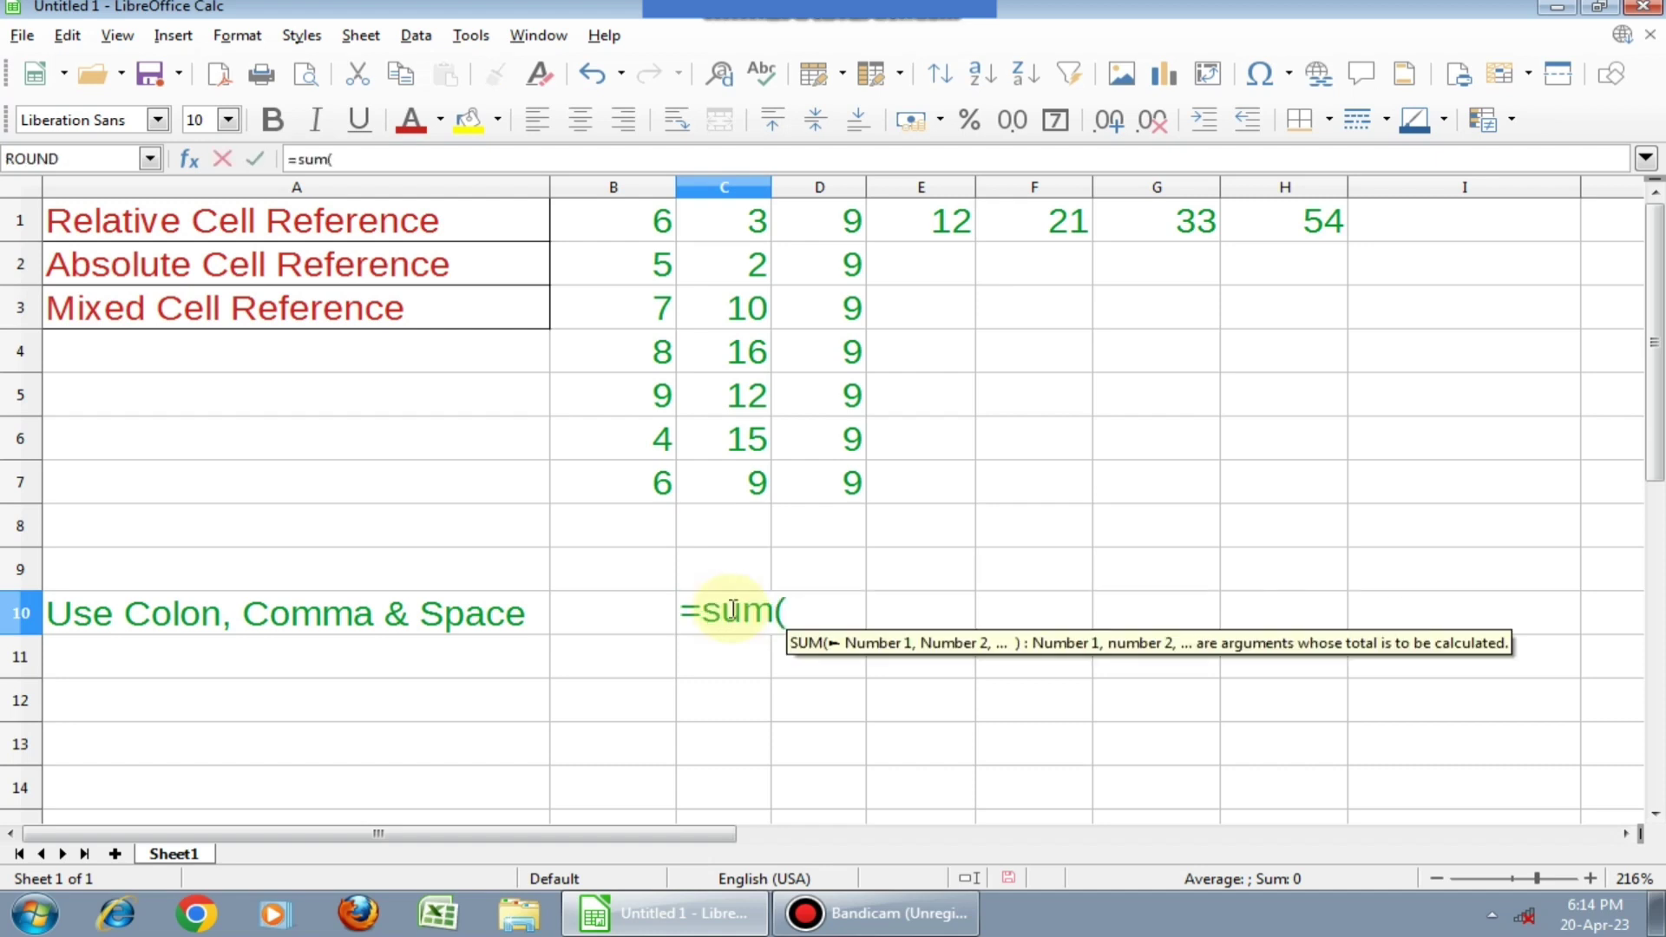
pyautogui.click(633, 225)
pyautogui.moveTo(632, 227); pyautogui.dragTo(647, 490)
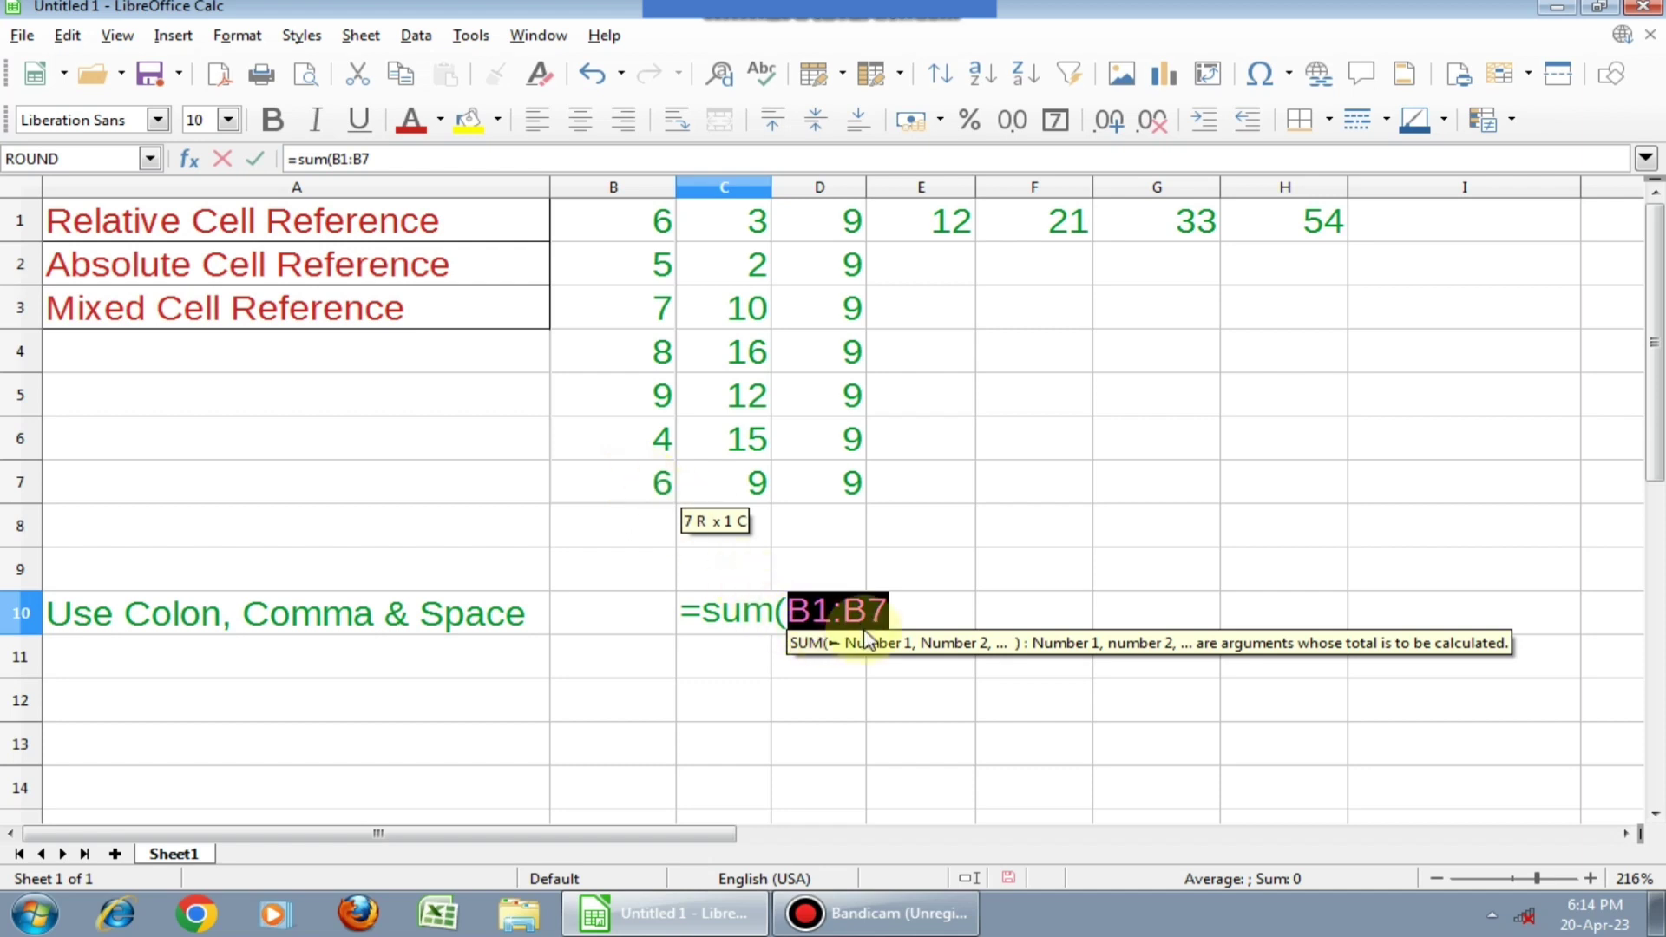
pyautogui.click(903, 600)
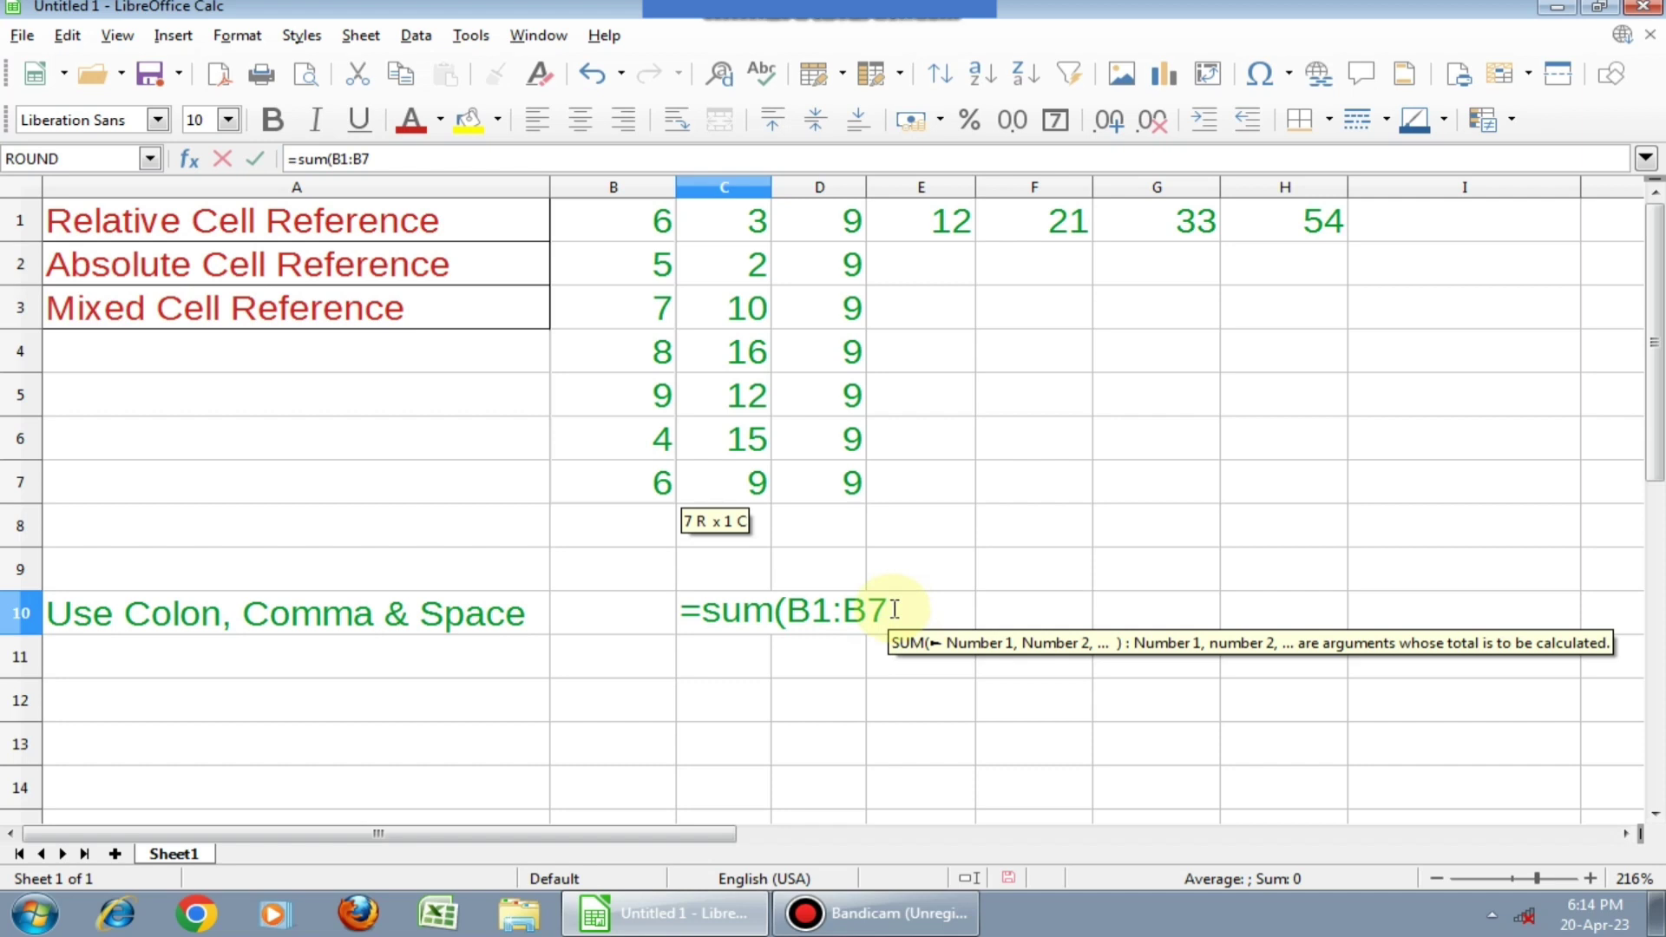
pyautogui.write(')')
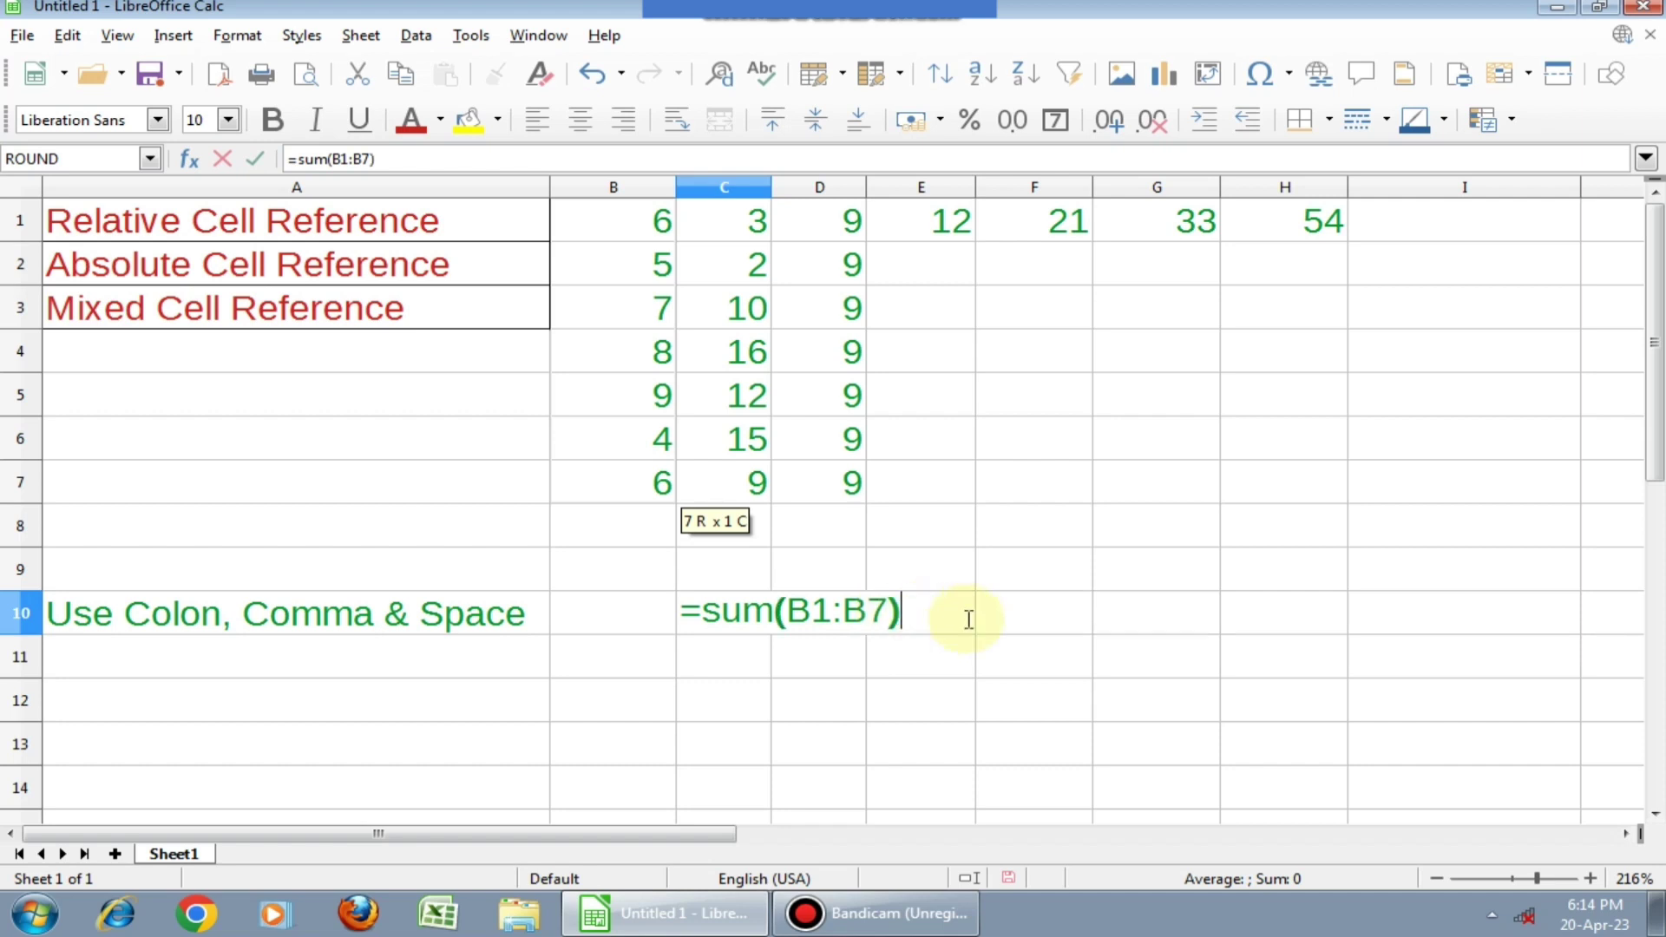
pyautogui.press('Return')
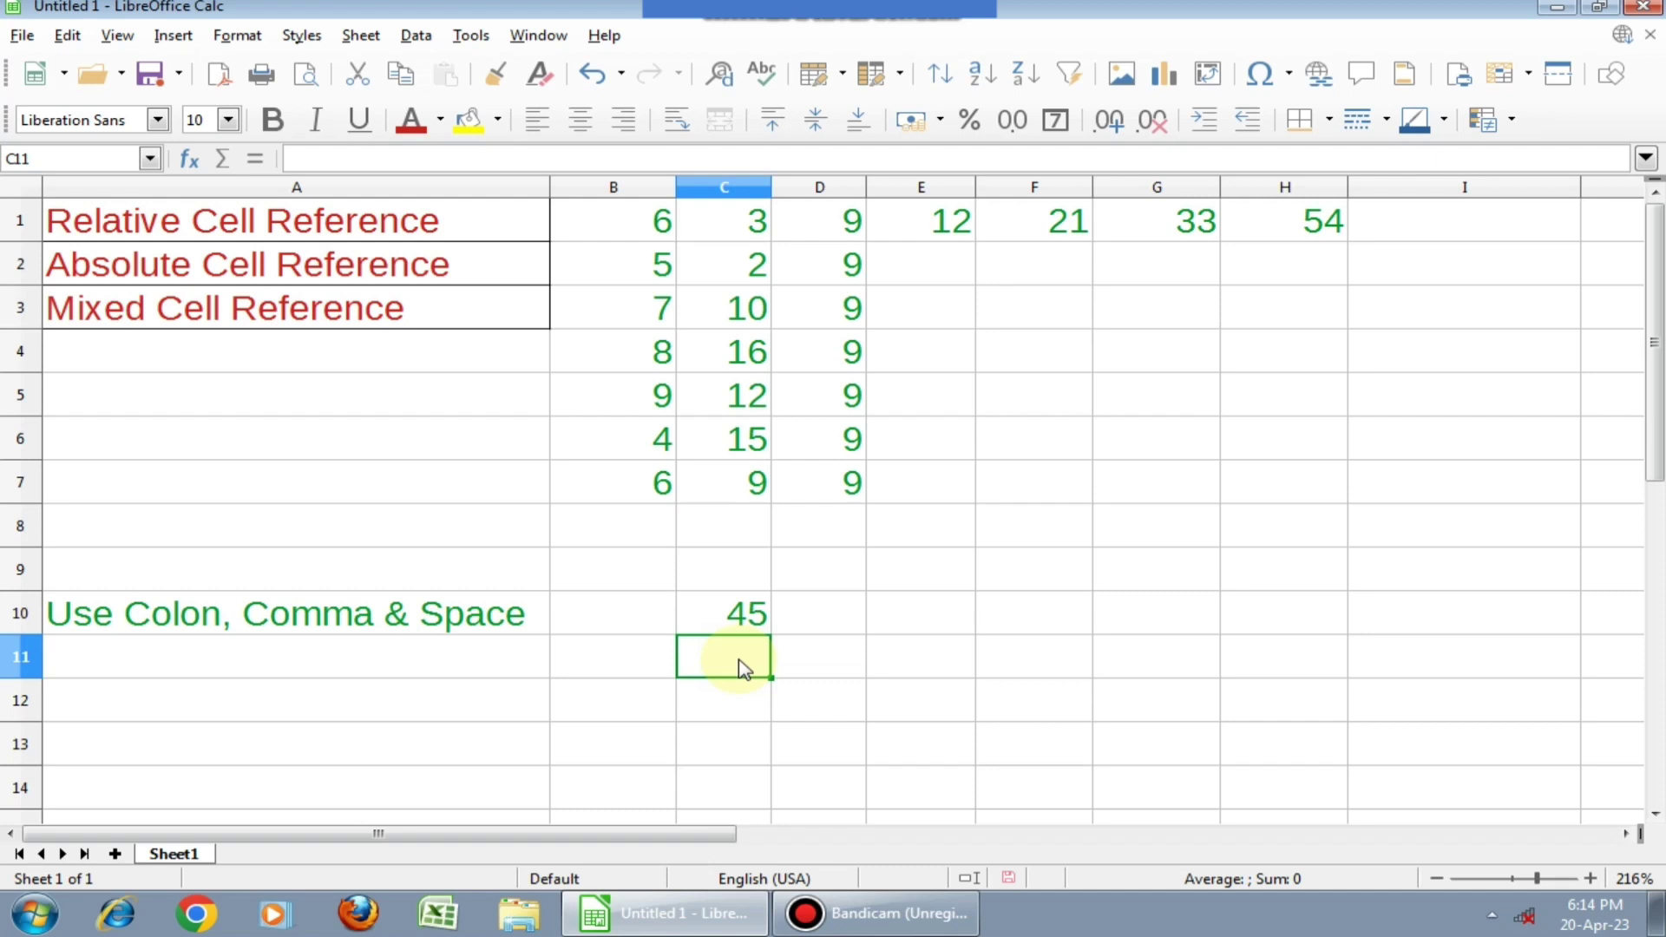
# Enter =sum(B1:B2,C6:C7,E1,G1) in cell C11 to add separate ranges and cells with the comma operator
pyautogui.write('=sum(')
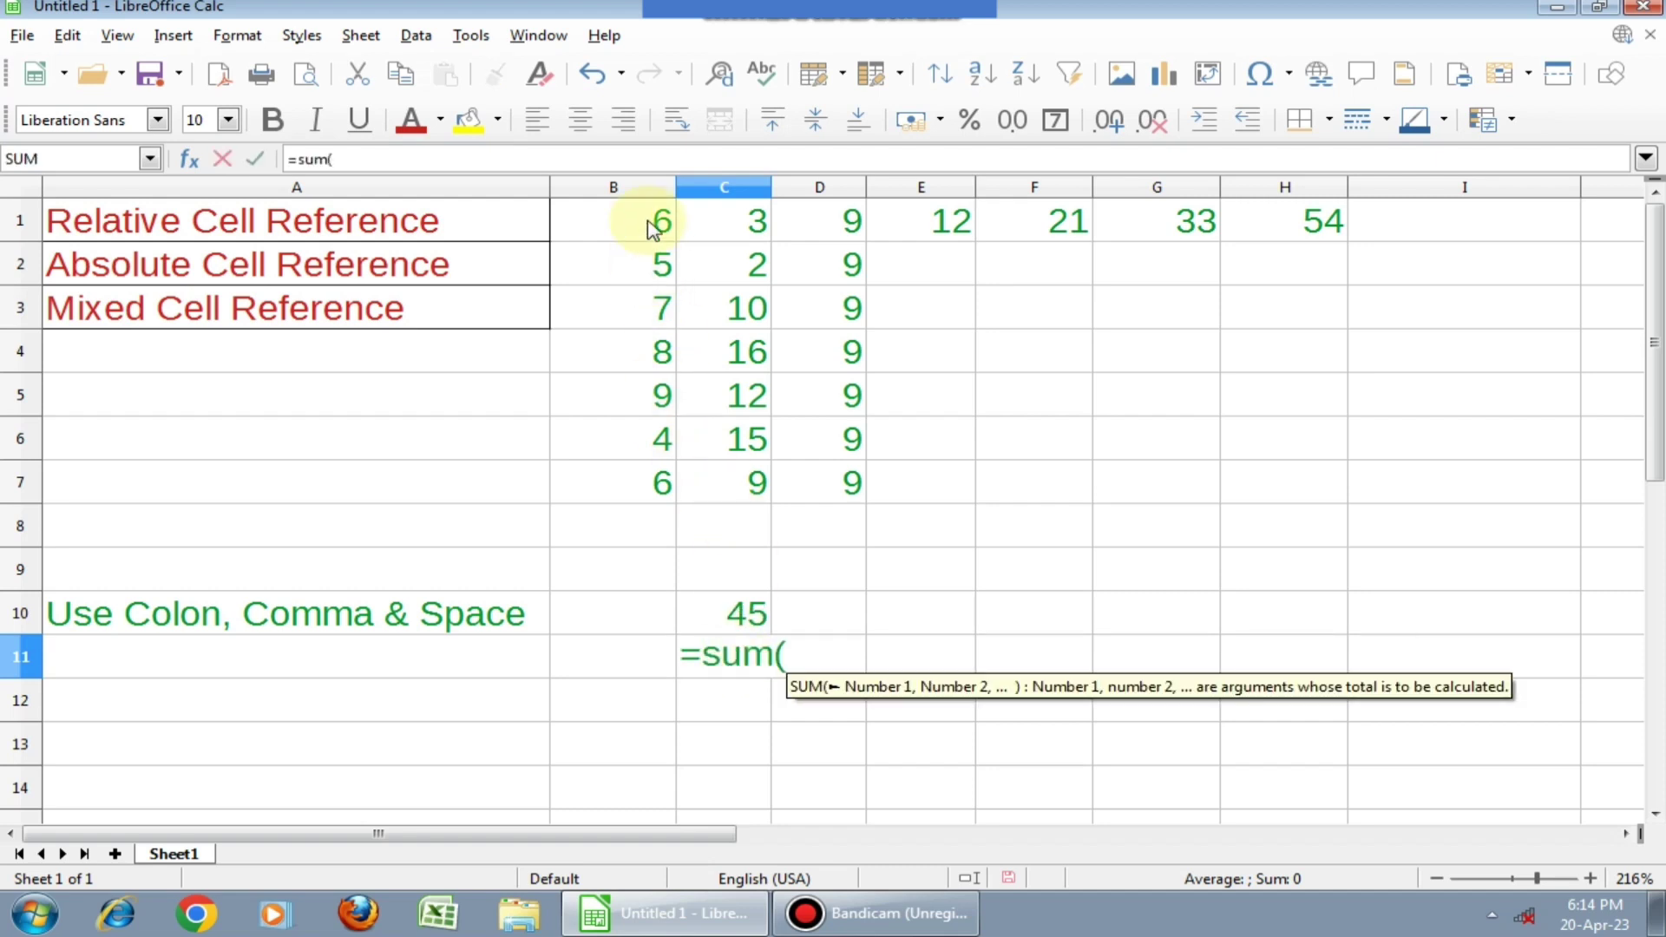
pyautogui.moveTo(656, 222); pyautogui.dragTo(649, 291)
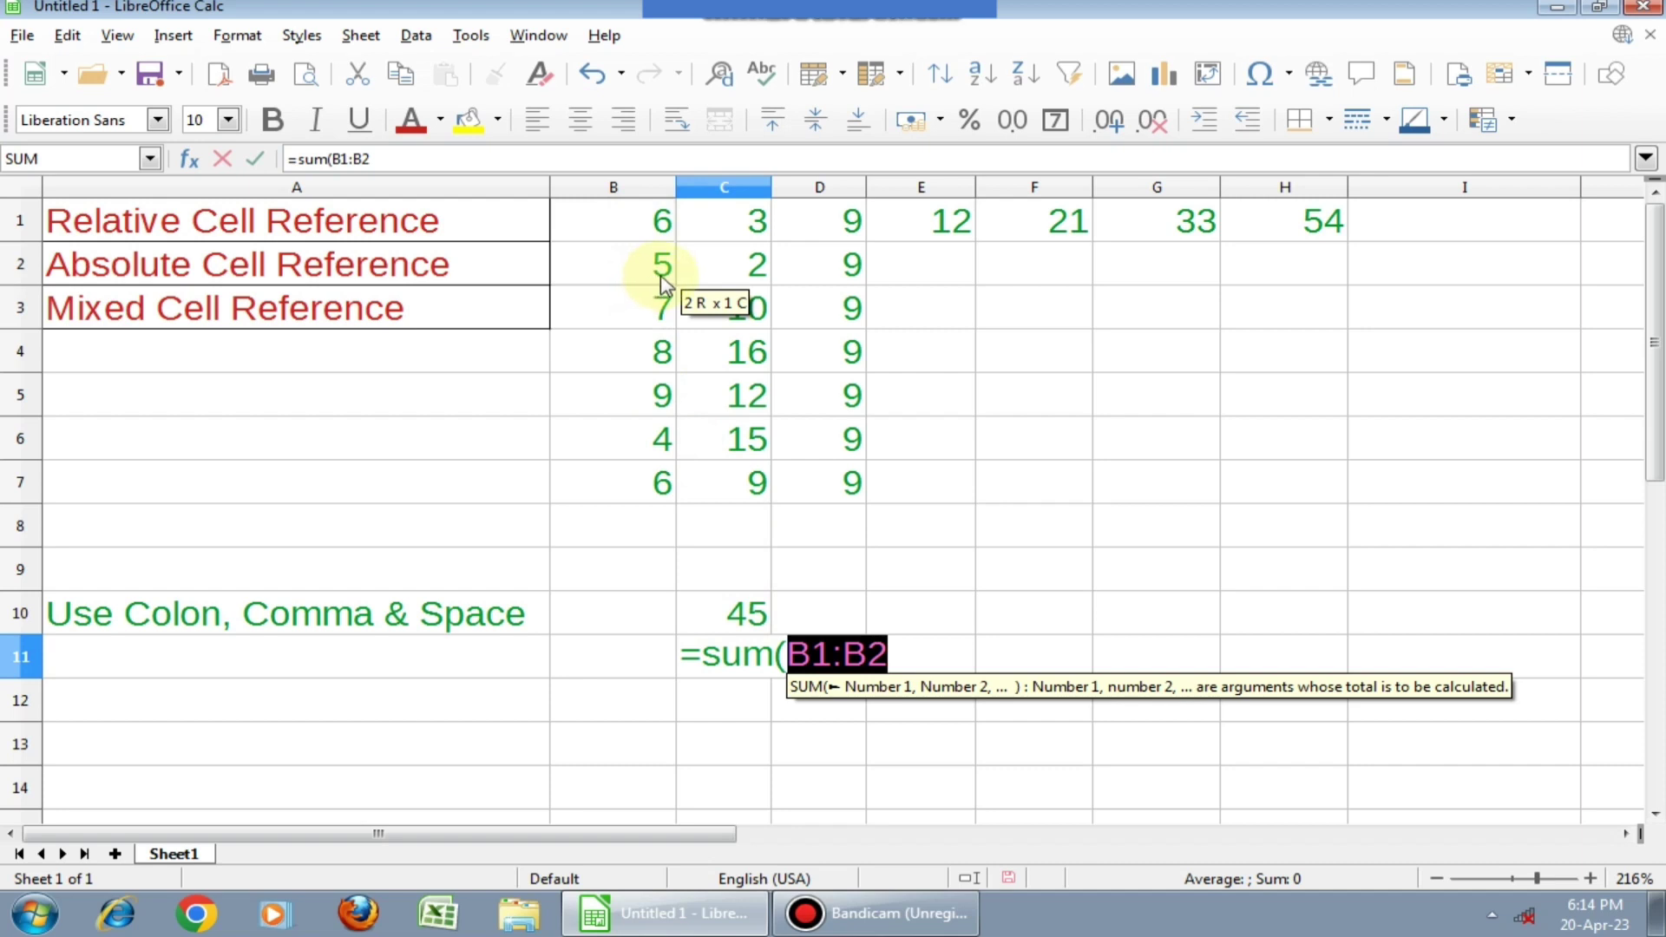
pyautogui.write(',')
pyautogui.moveTo(753, 439); pyautogui.dragTo(744, 500)
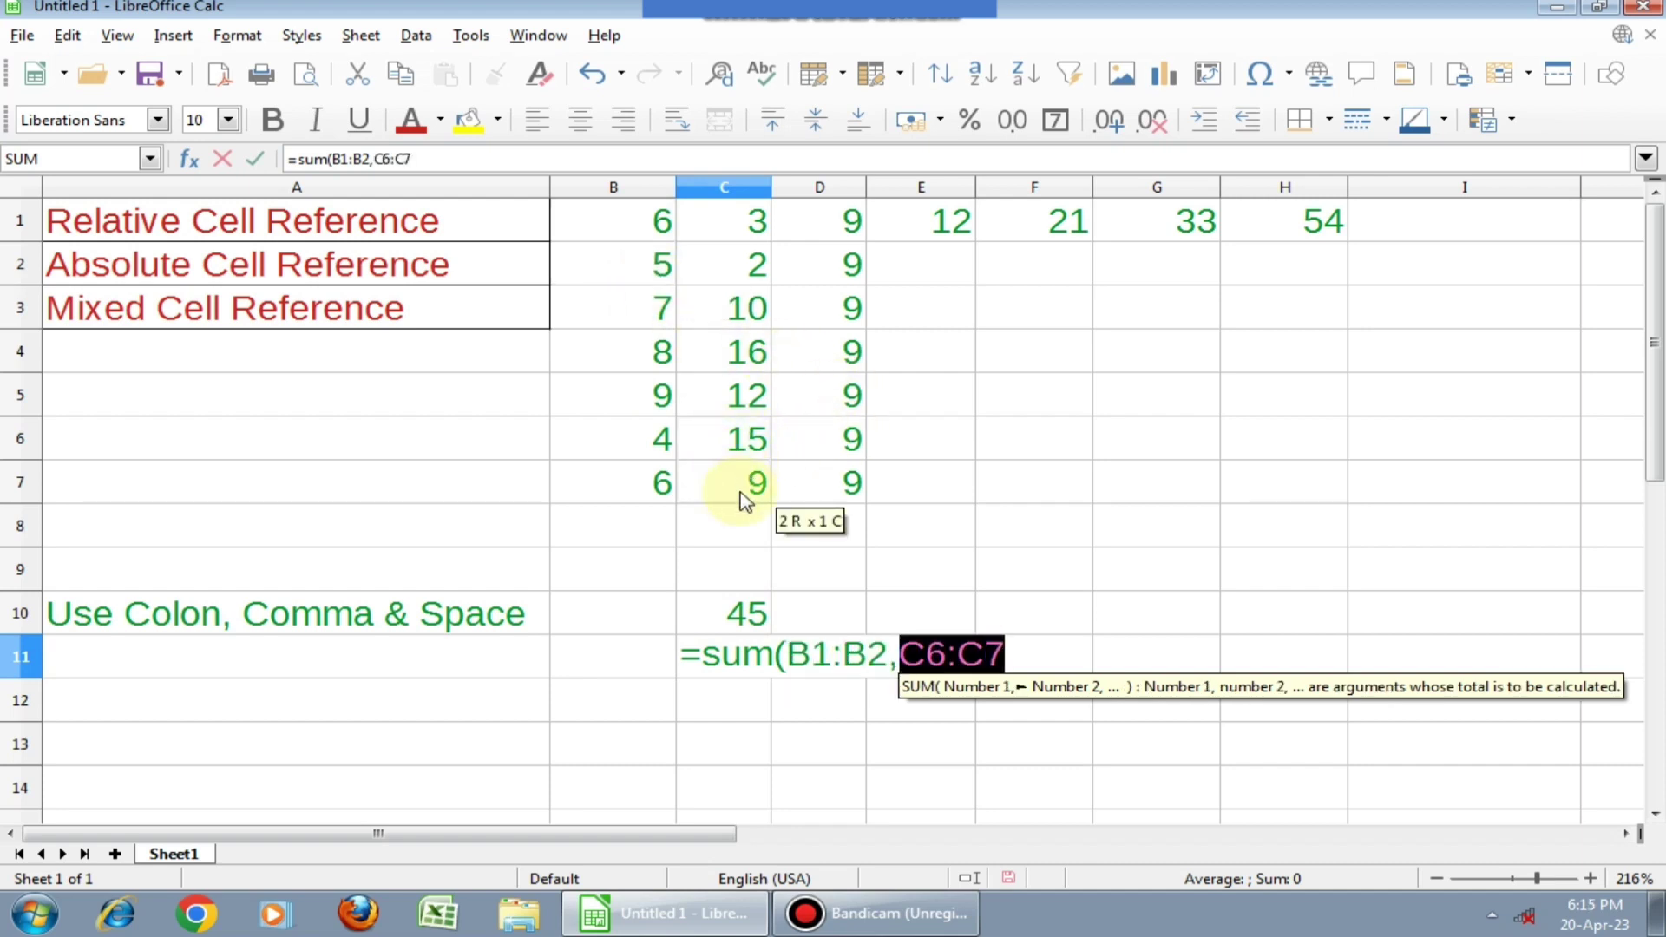
pyautogui.write(',')
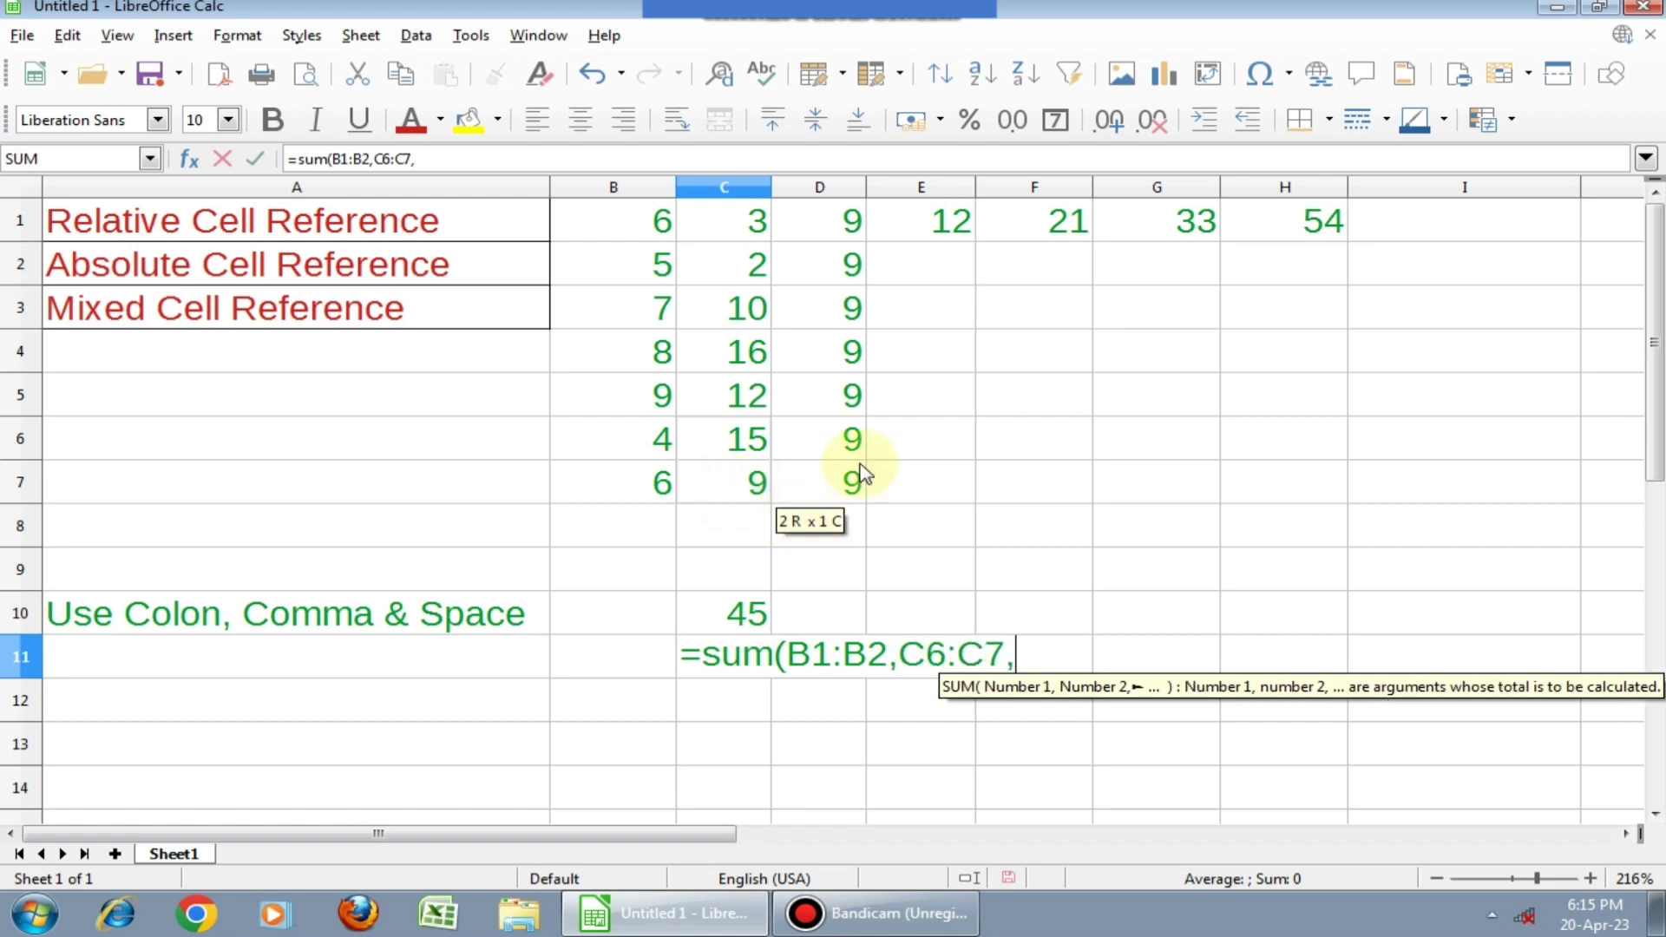
pyautogui.click(912, 228)
pyautogui.write(',')
pyautogui.click(1193, 228)
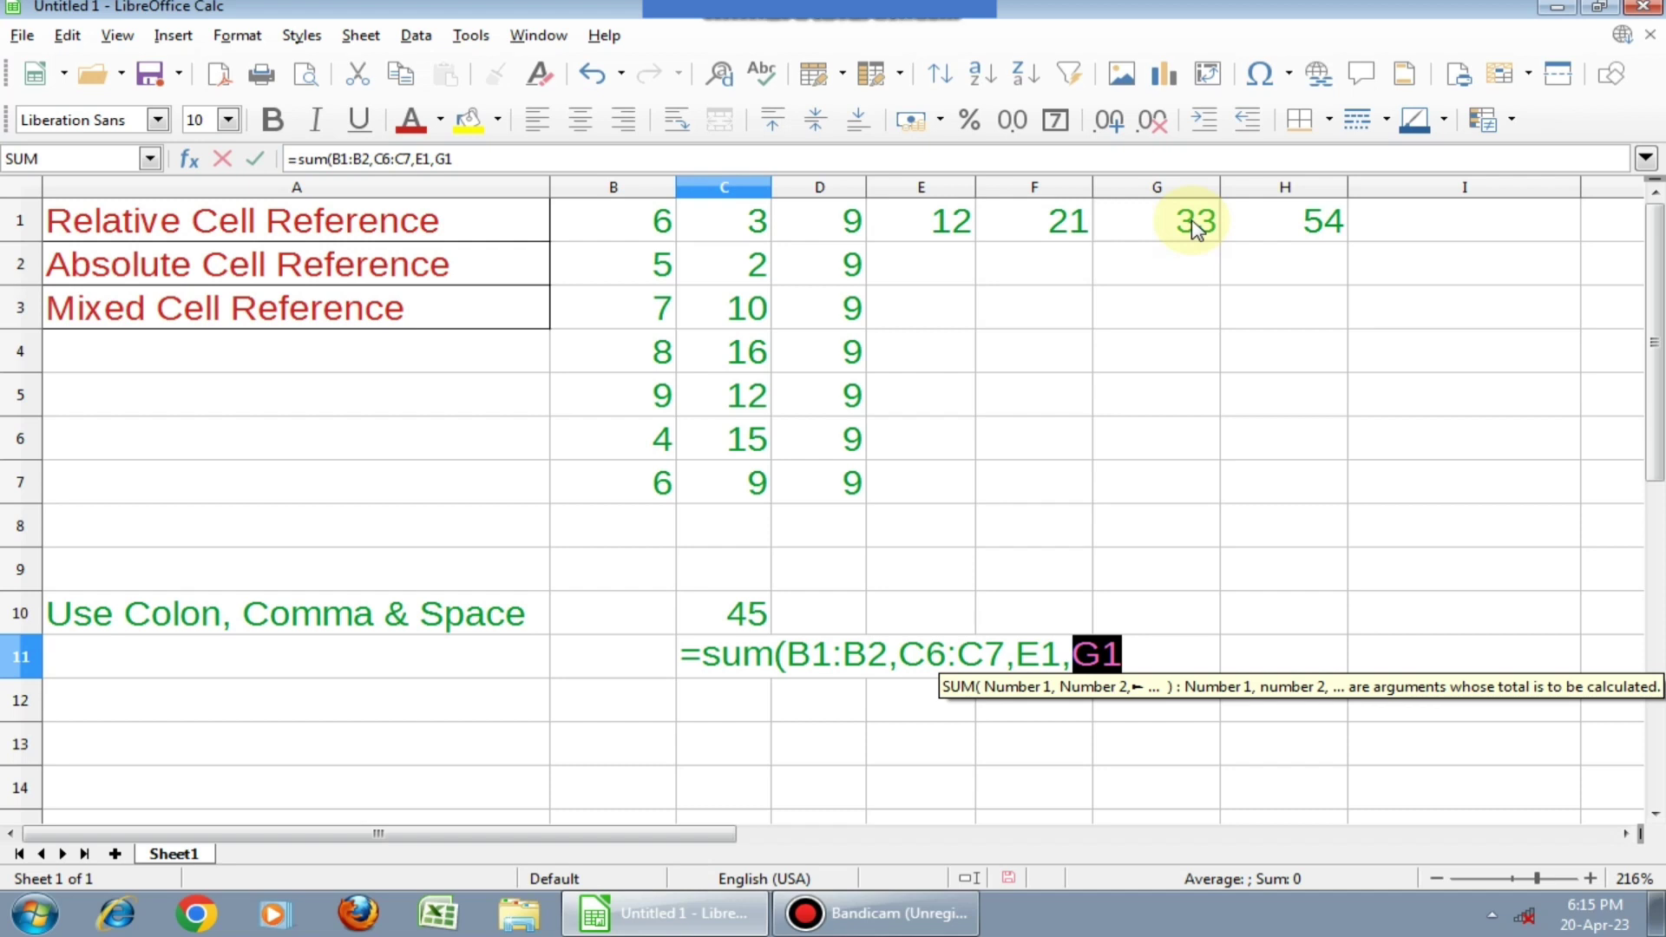
pyautogui.write(')')
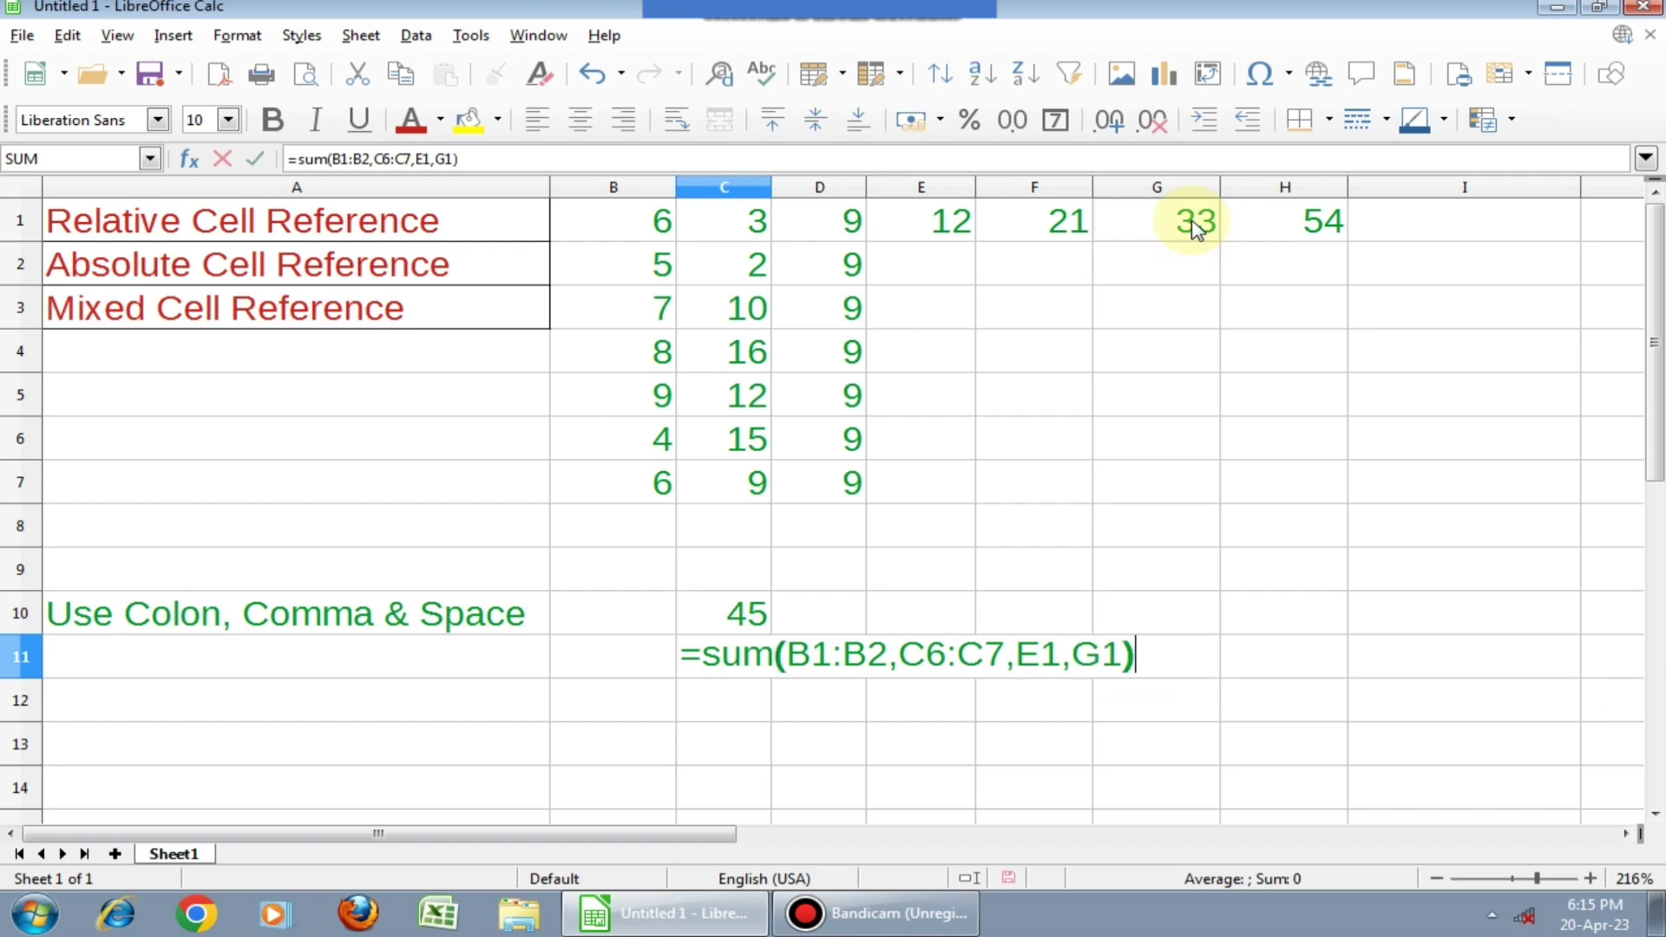
pyautogui.press('Return')
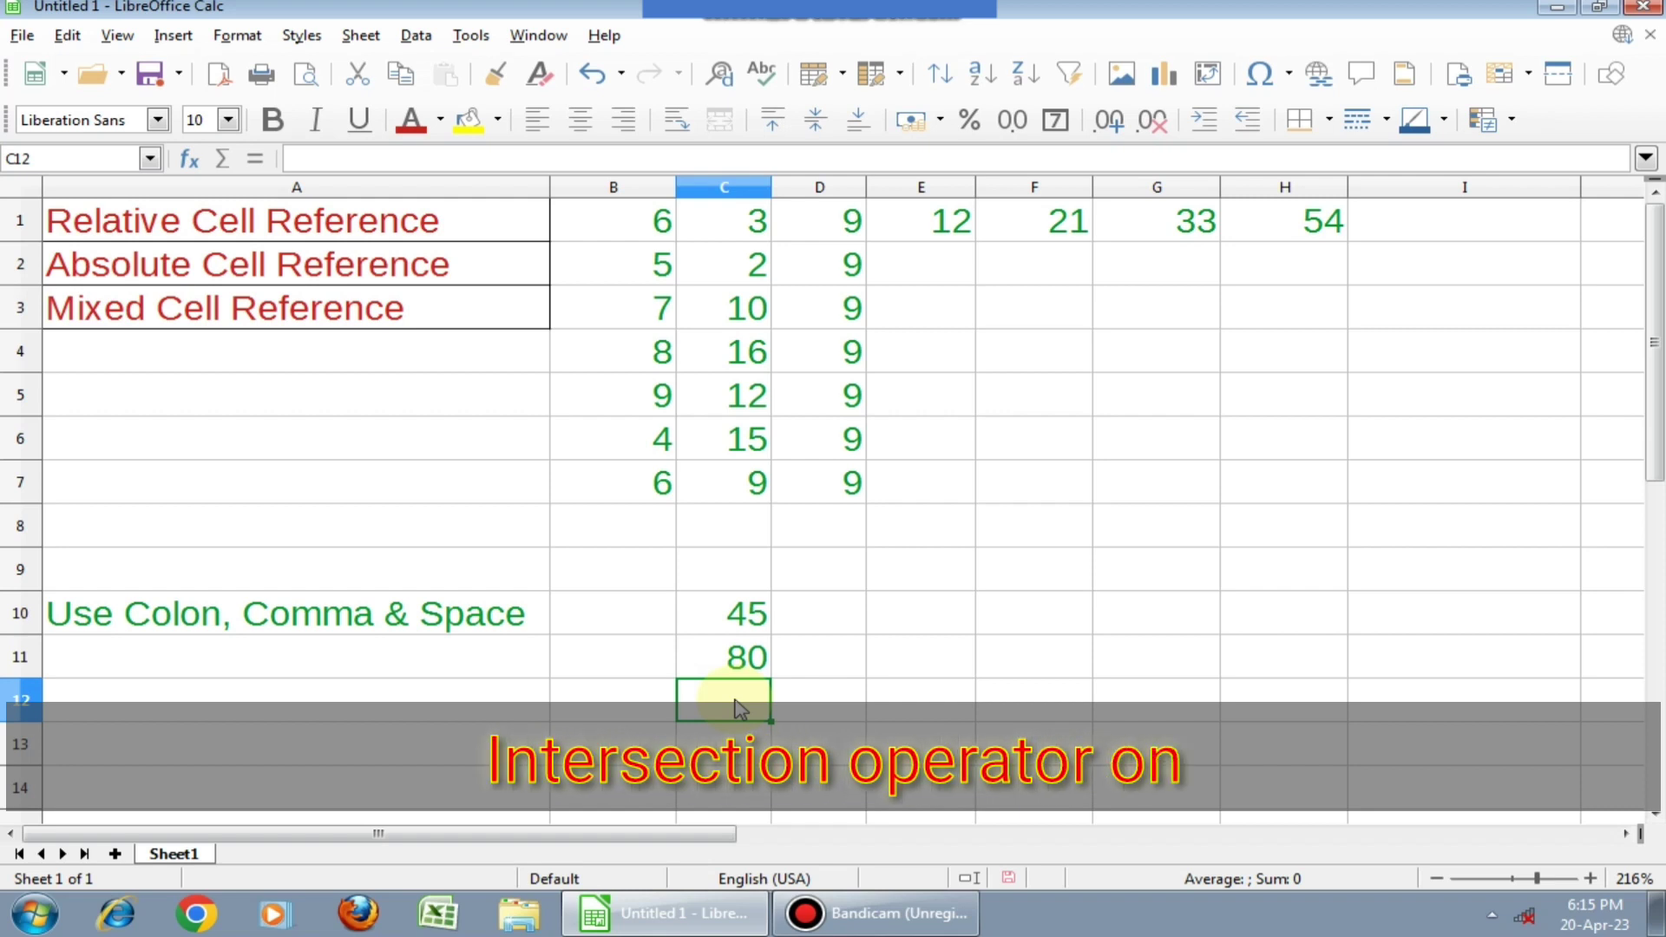
# Enter =sum(B1:F1 E1:H1) in cell C12, separating the two overlapping ranges with a space as the intersection operator
pyautogui.write('=')
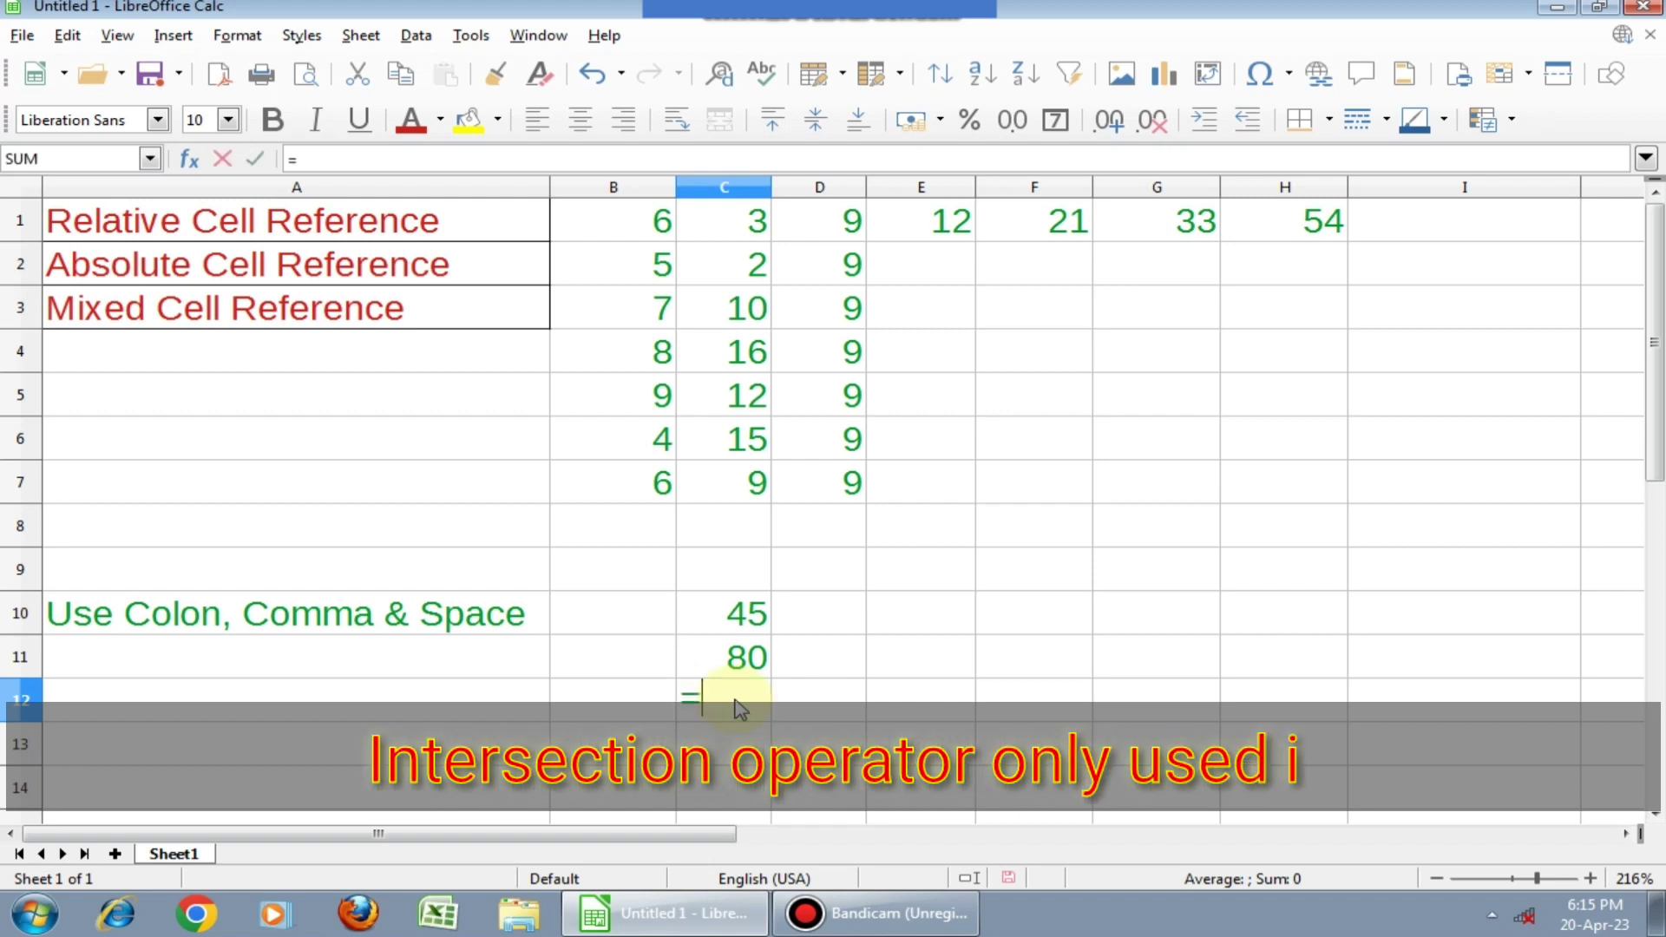
pyautogui.write('sum(')
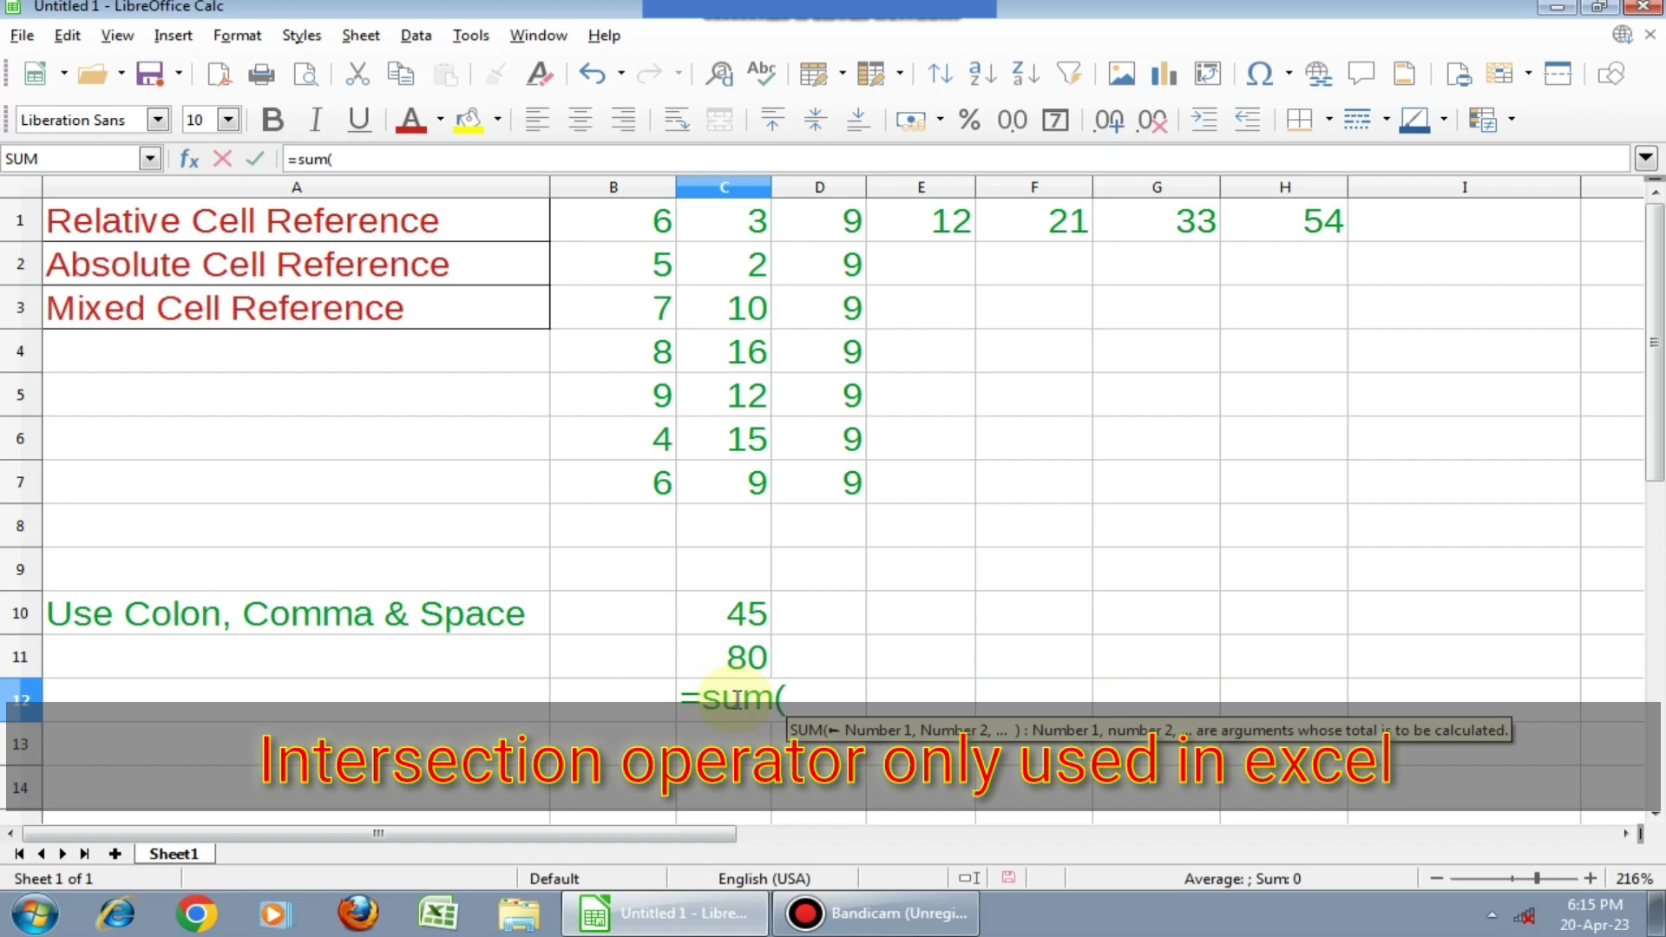
pyautogui.moveTo(625, 220); pyautogui.dragTo(1060, 219)
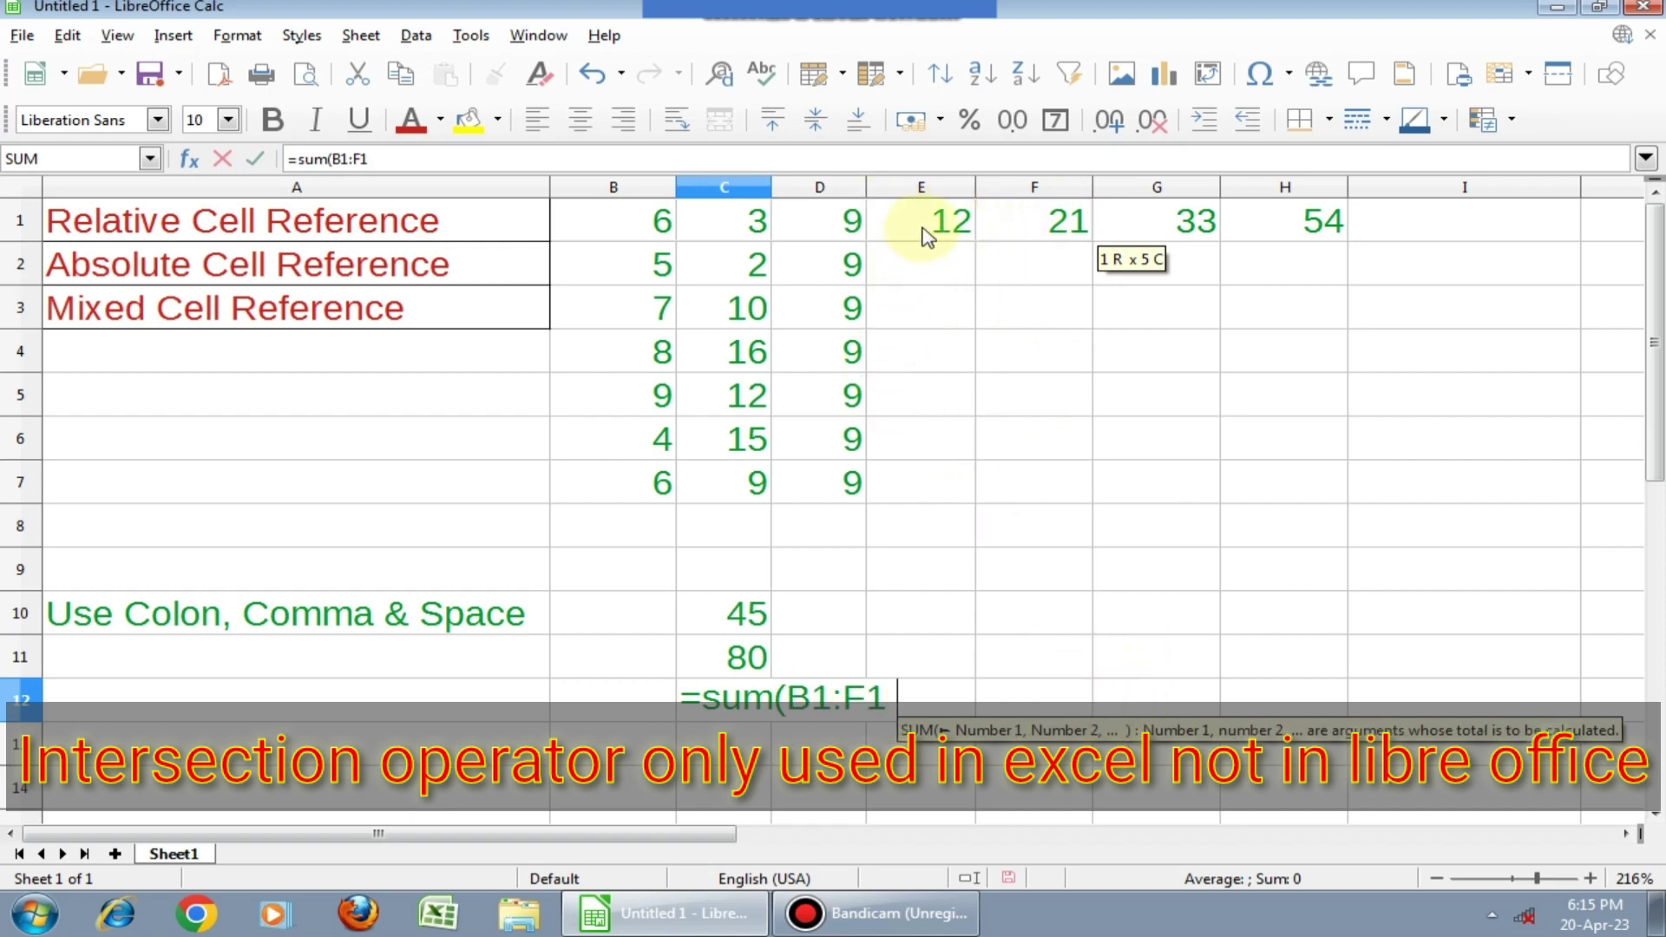
pyautogui.moveTo(913, 221); pyautogui.dragTo(1293, 223)
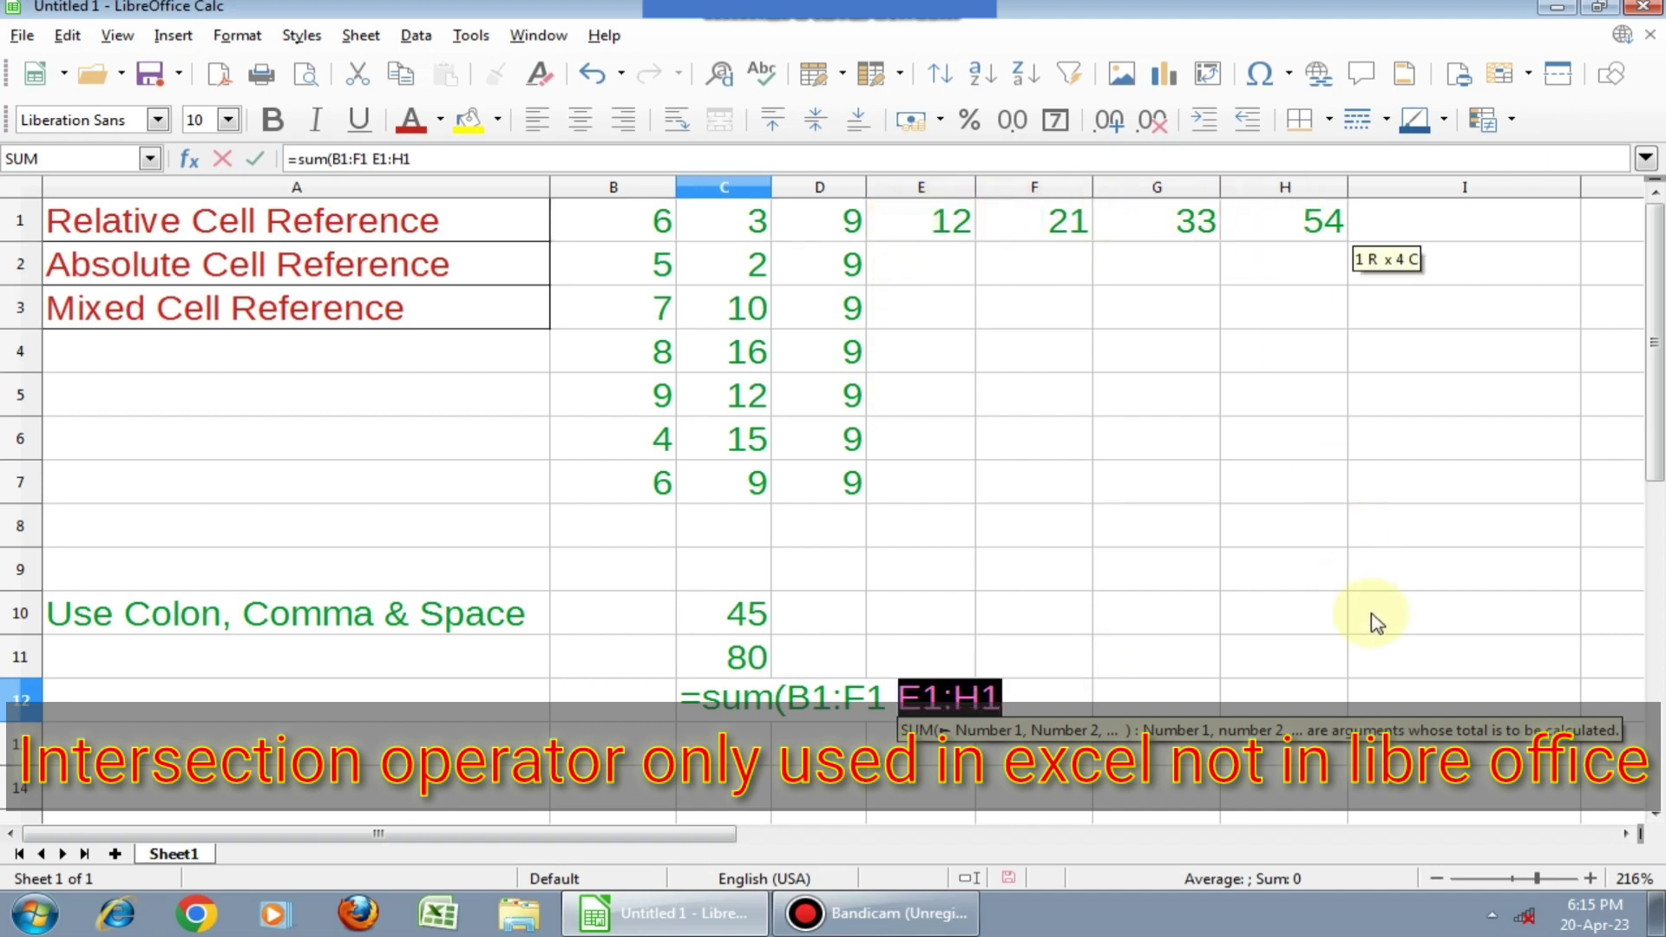
pyautogui.write(')')
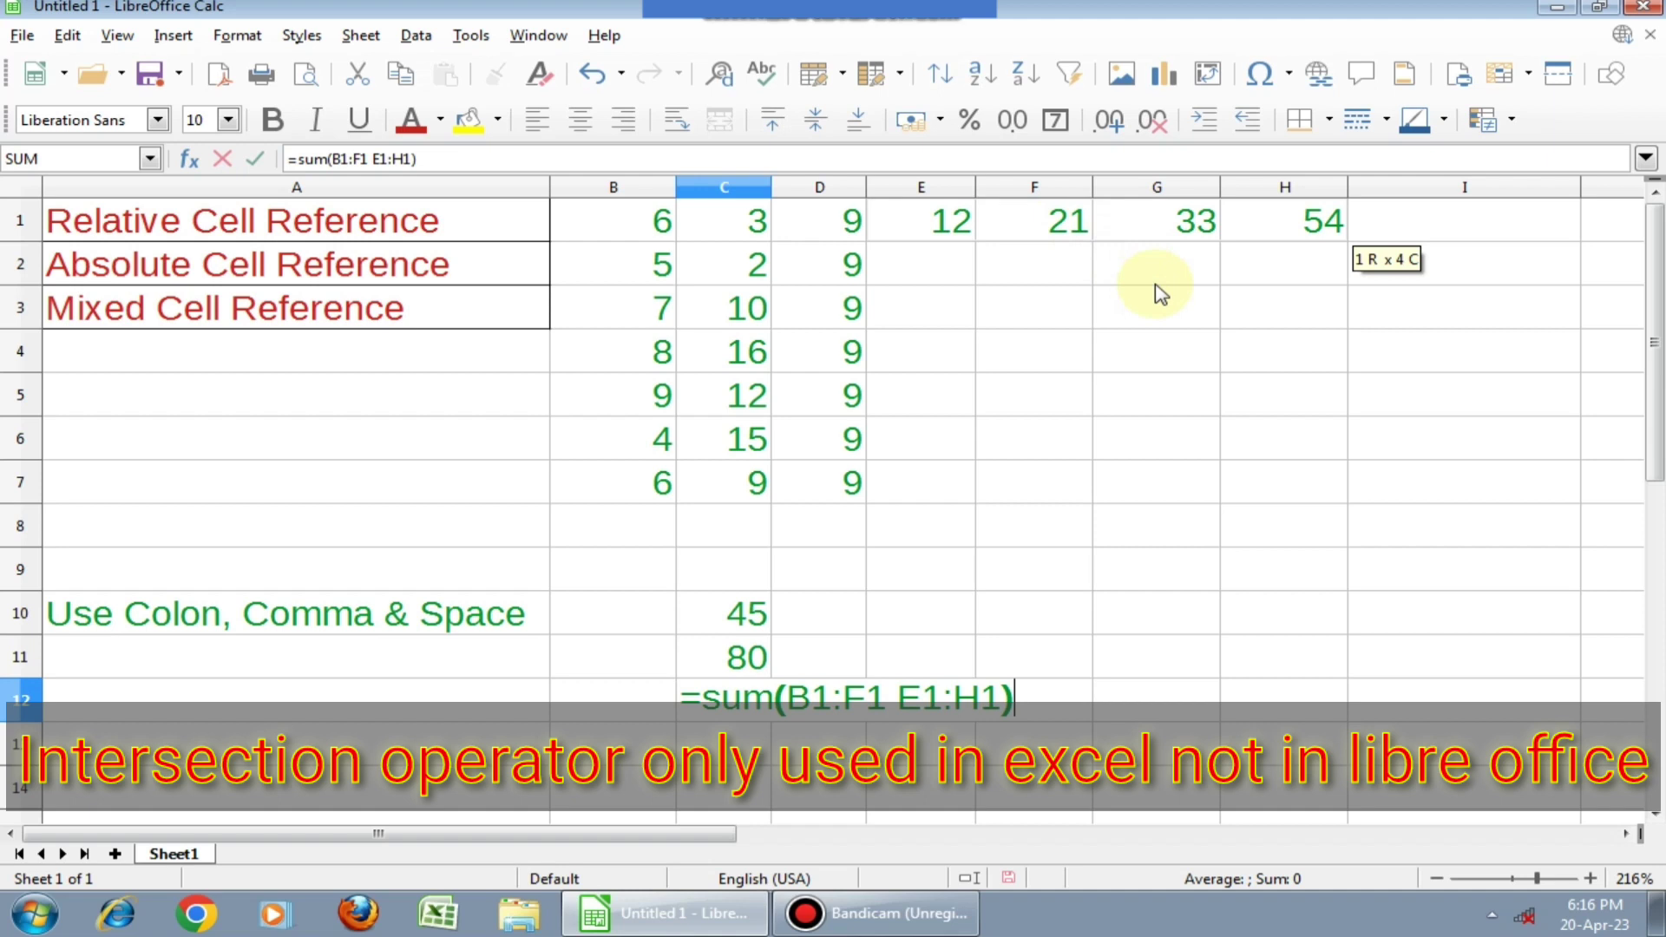
pyautogui.press('Return')
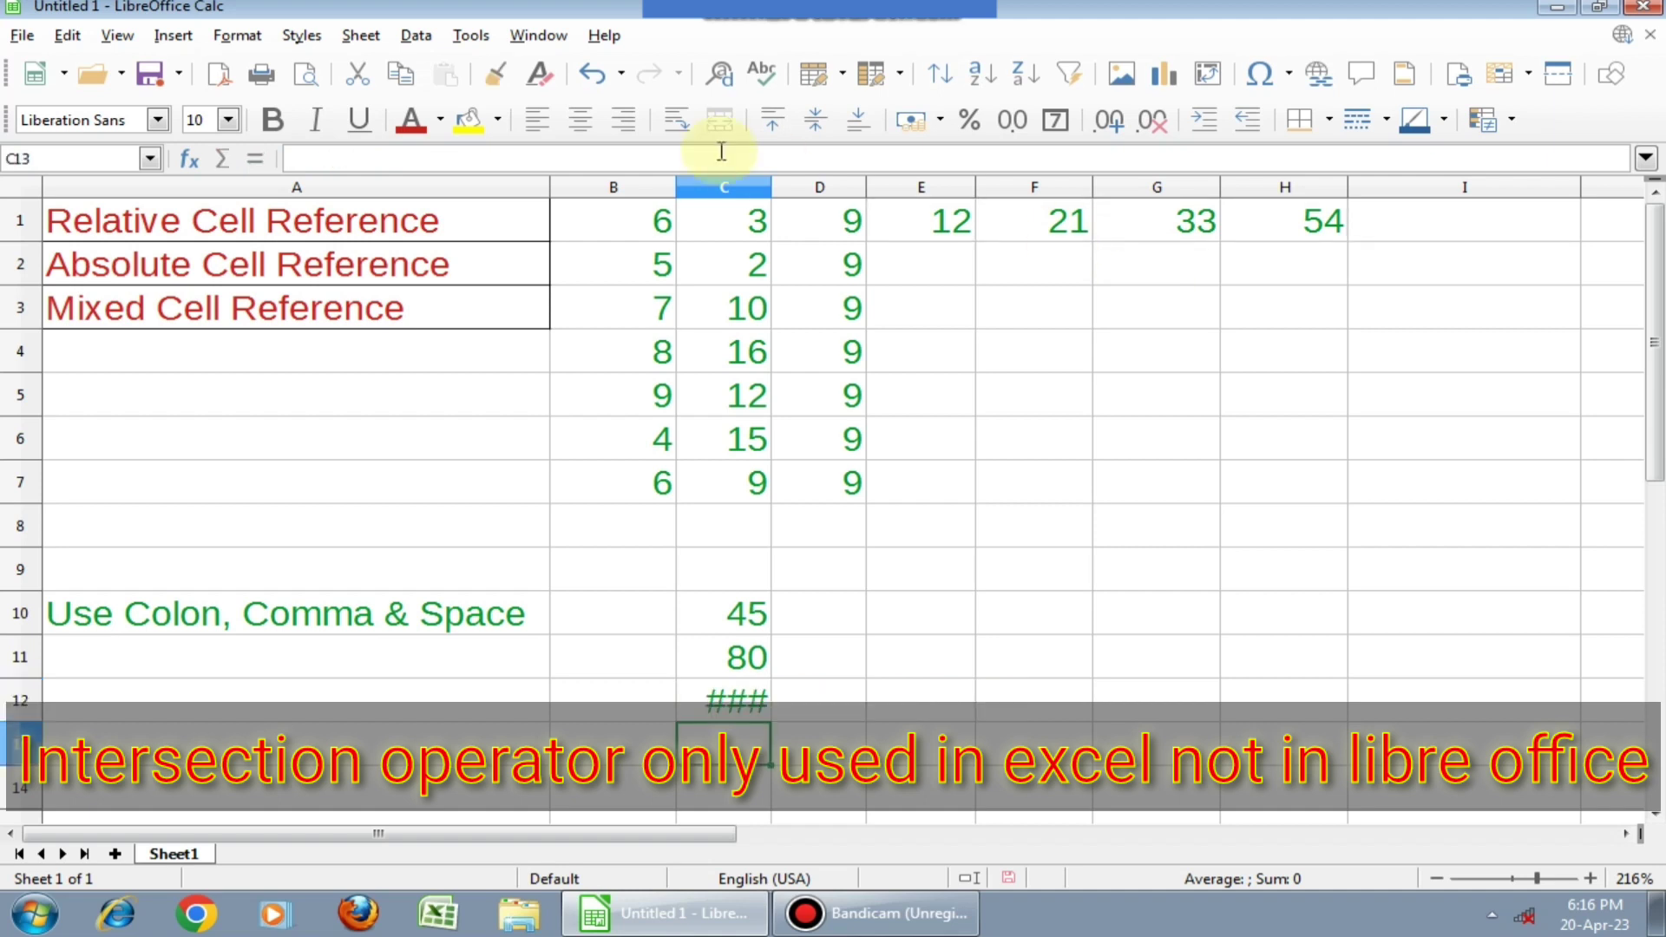